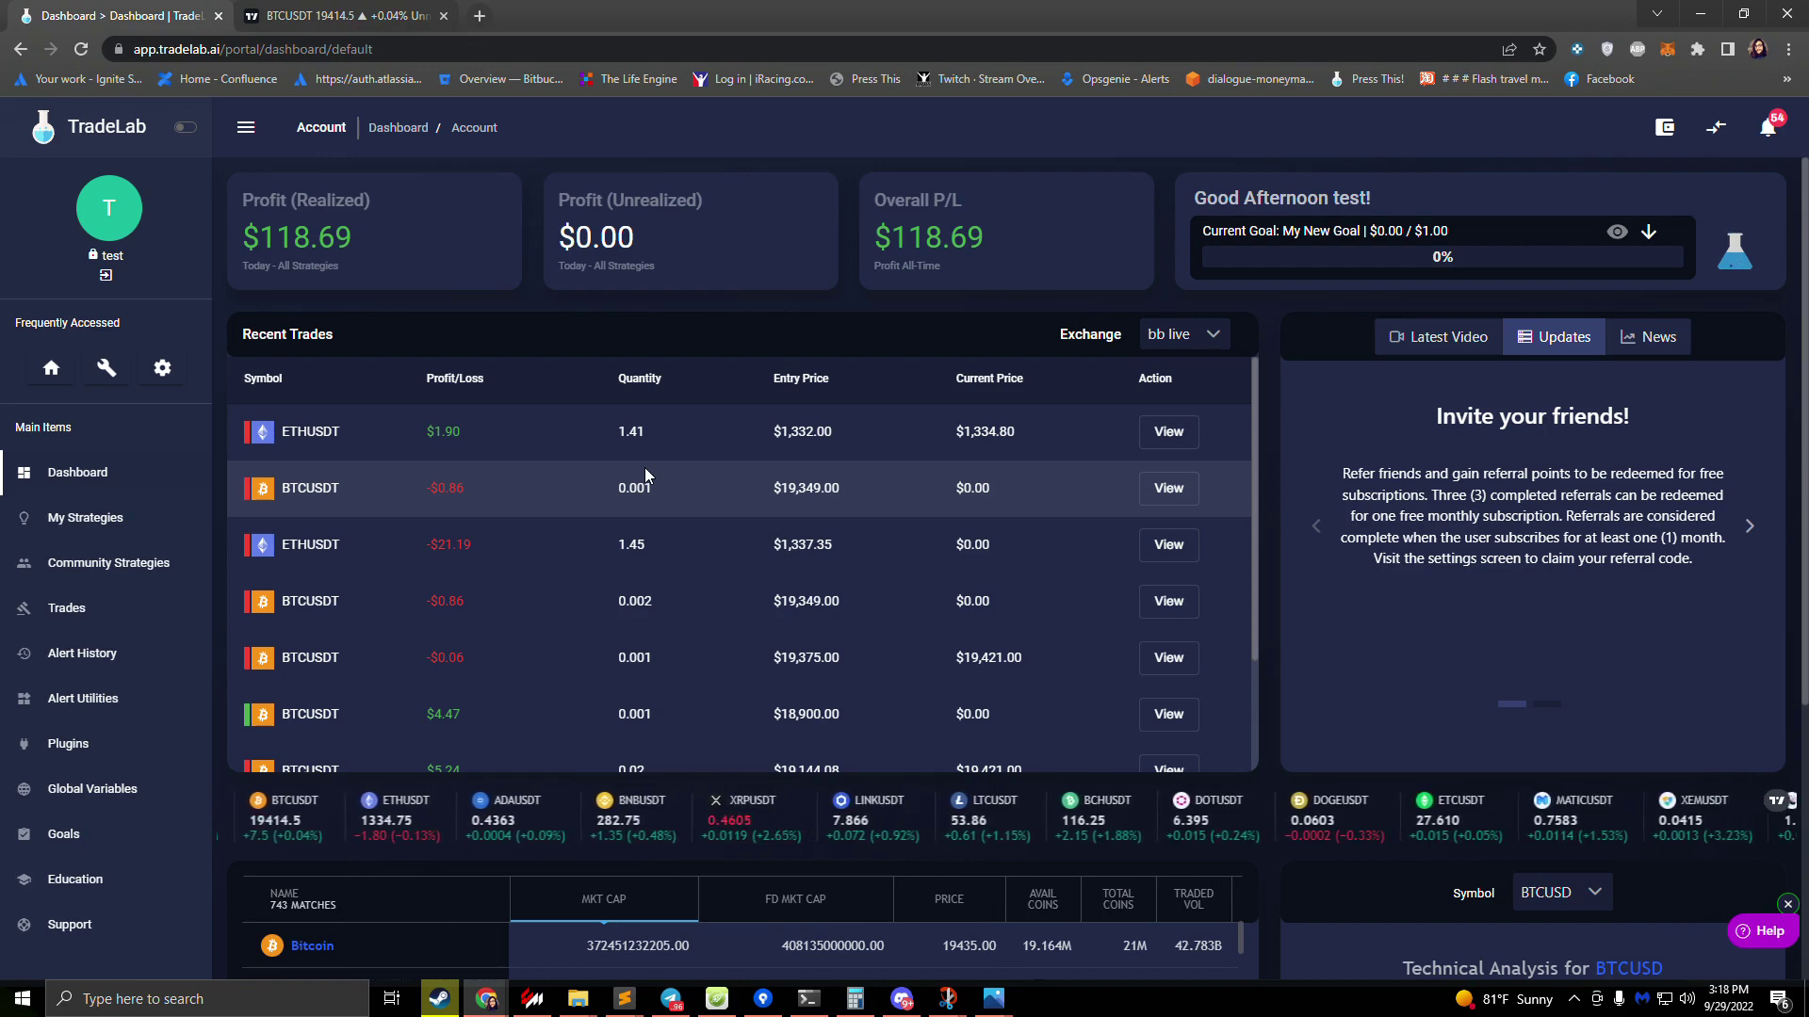
- Copy the Crypto Family v4.1 Template from Community Strategies into My Strategies
{"action": "left_click", "coordinate": [75, 566]}
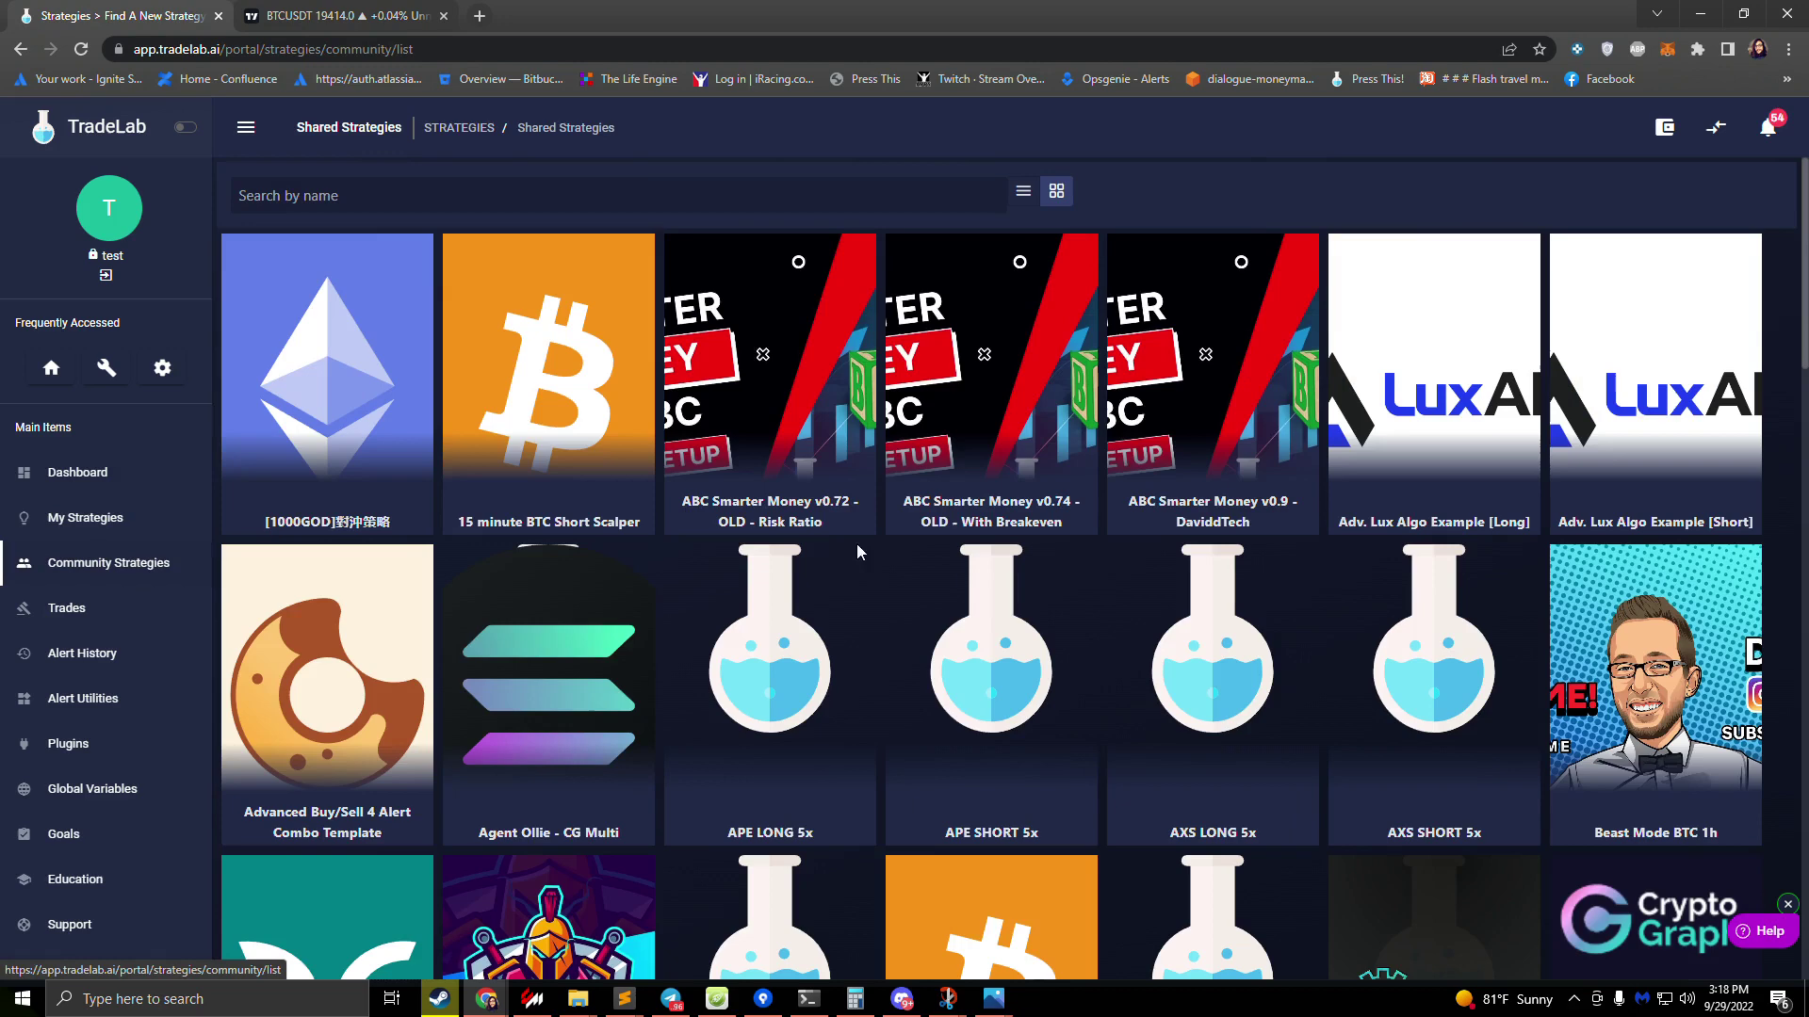
{"action": "scroll", "coordinate": [1158, 556], "scroll_direction": "down", "scroll_amount": 5}
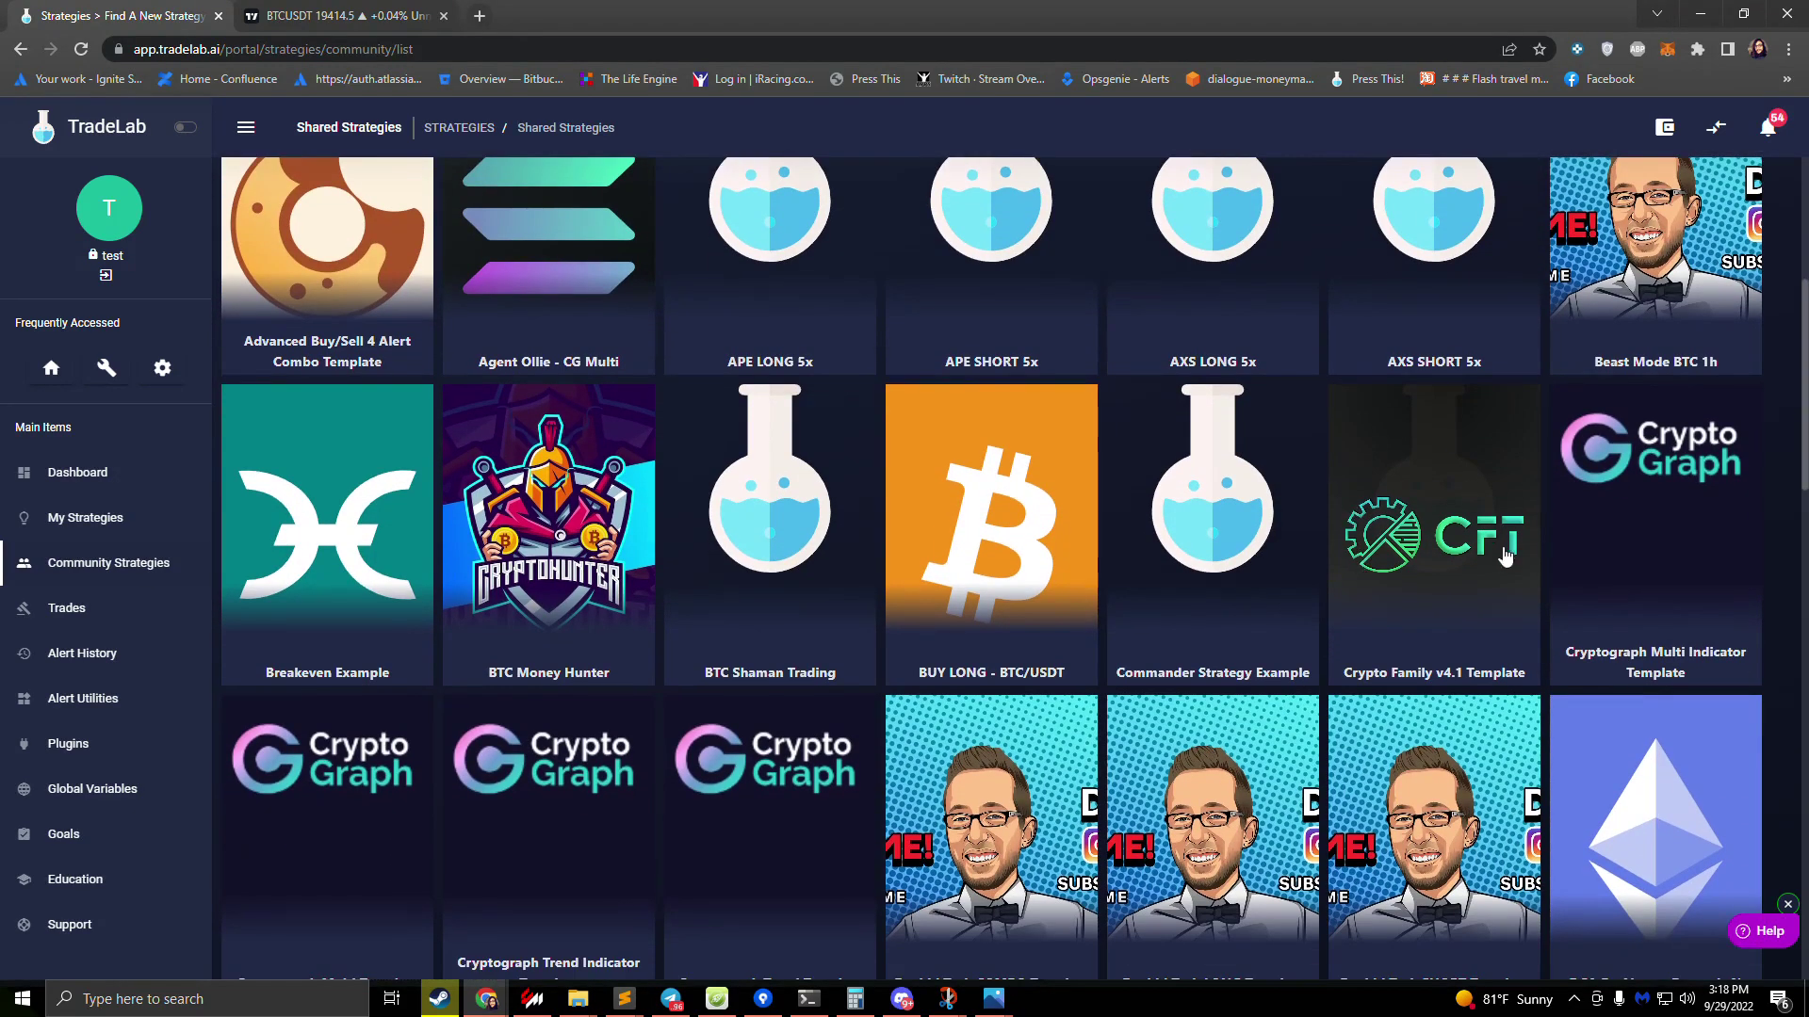
{"action": "left_click", "coordinate": [1329, 667]}
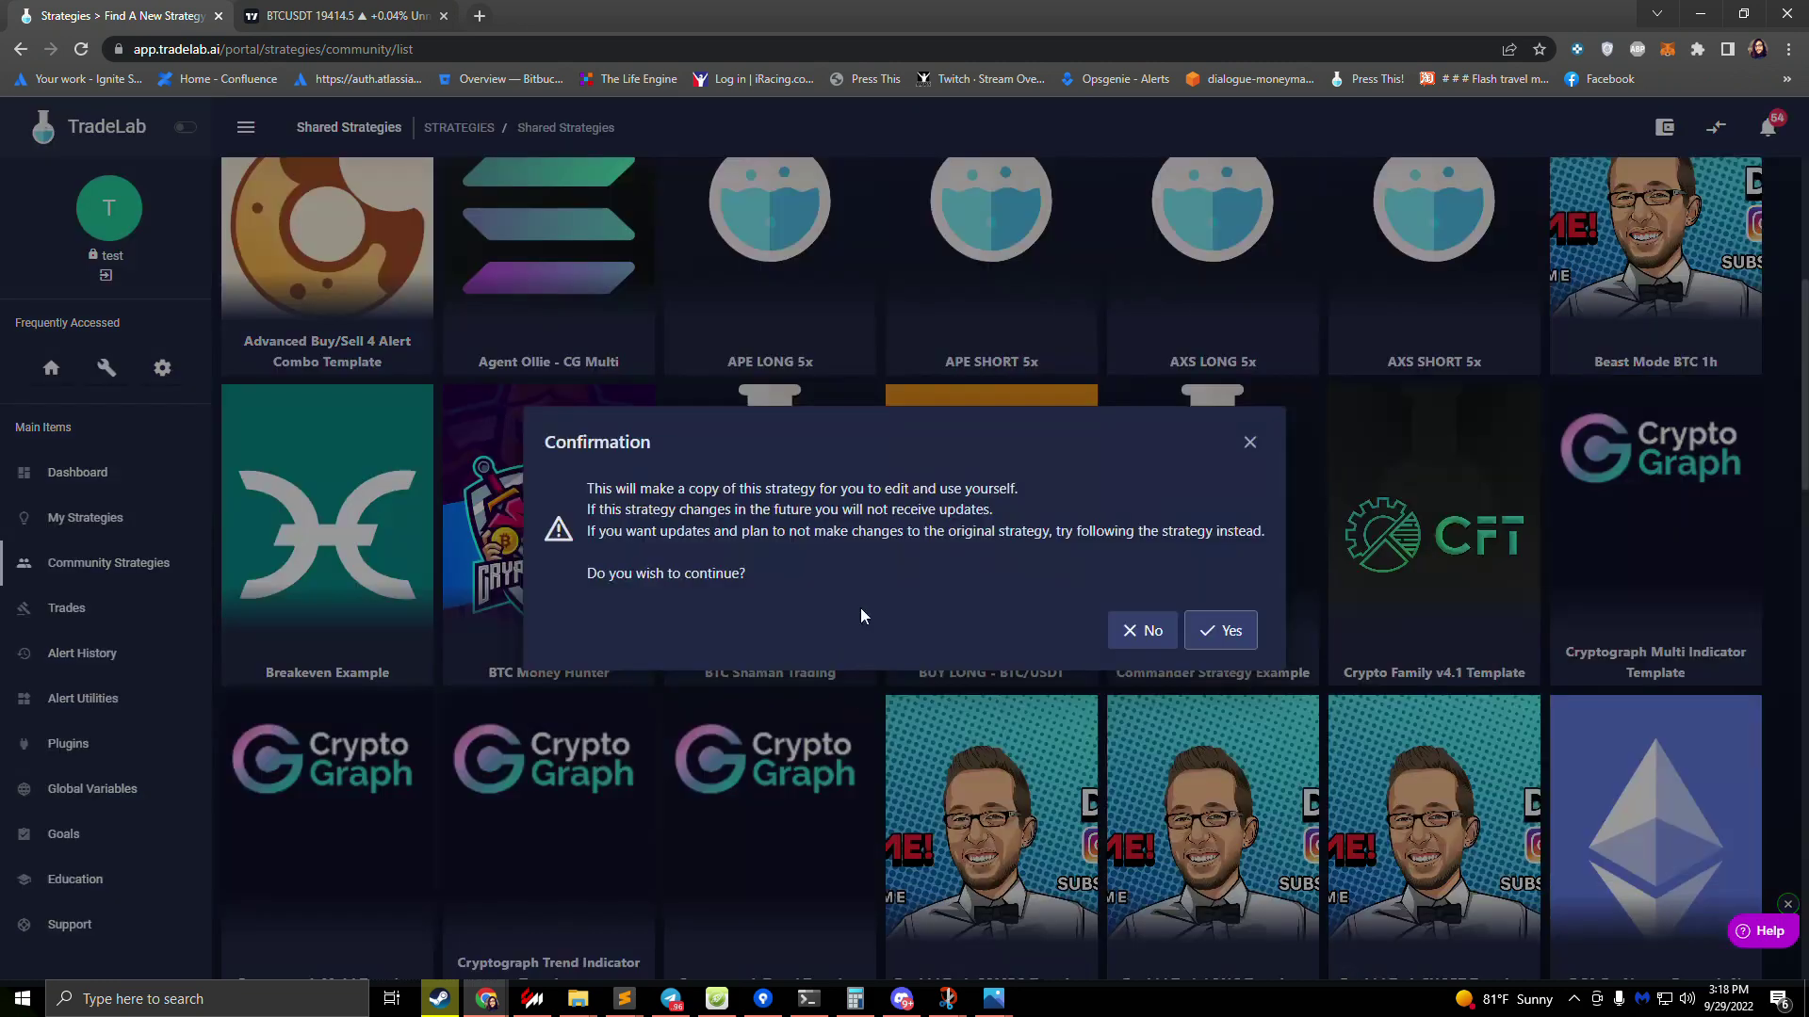
{"action": "left_click", "coordinate": [1221, 629]}
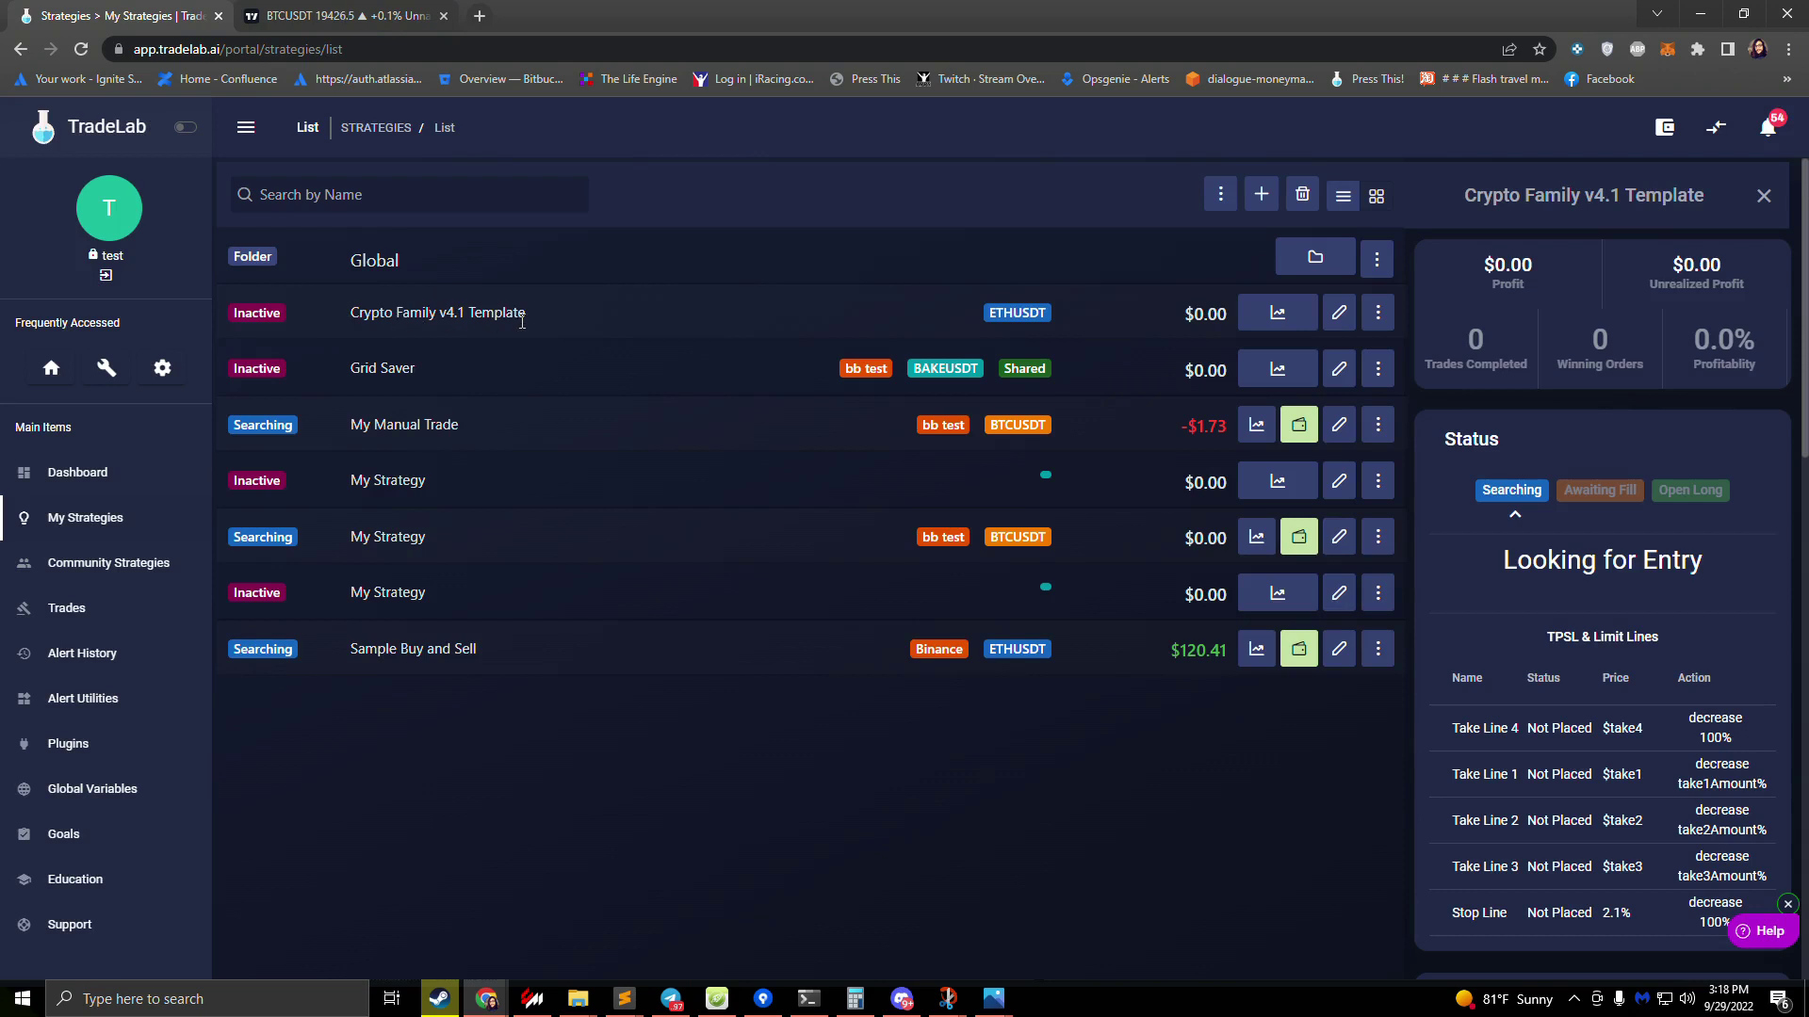
- Switch My Strategies to card view and edit the Crypto Family v4.1 Template copy
{"action": "left_click", "coordinate": [1372, 199]}
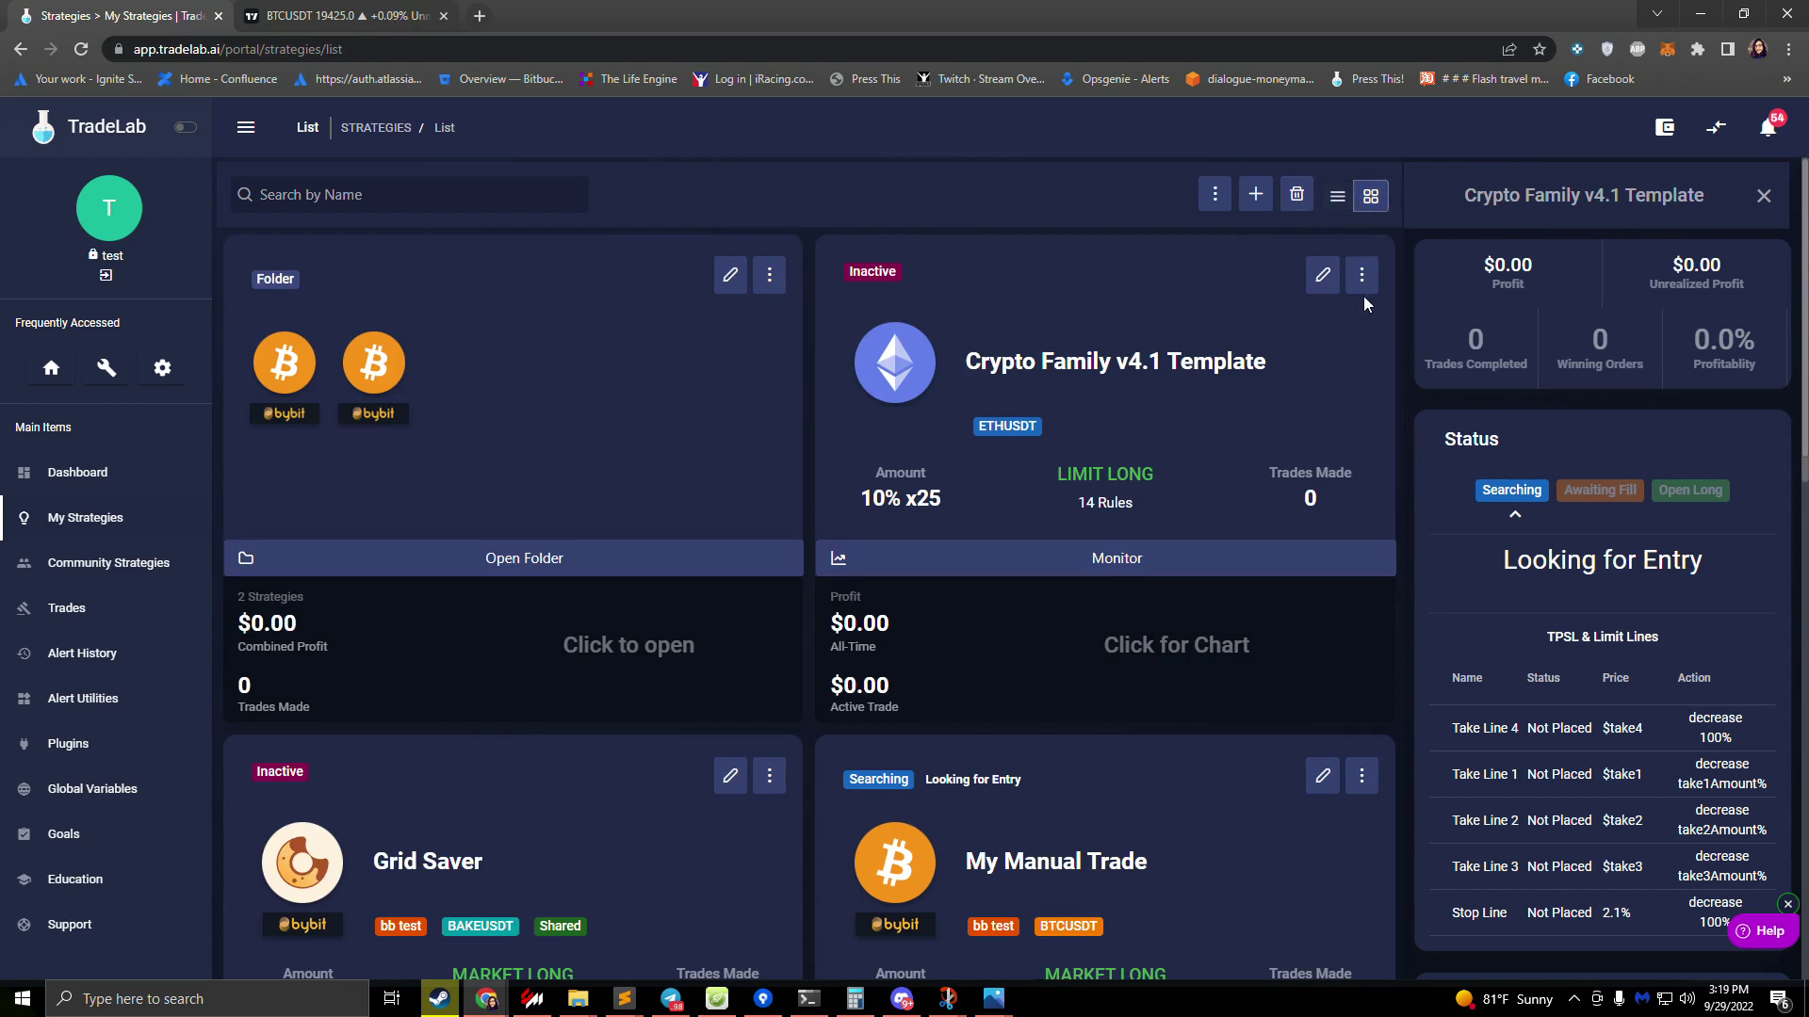
{"action": "left_click", "coordinate": [1325, 276]}
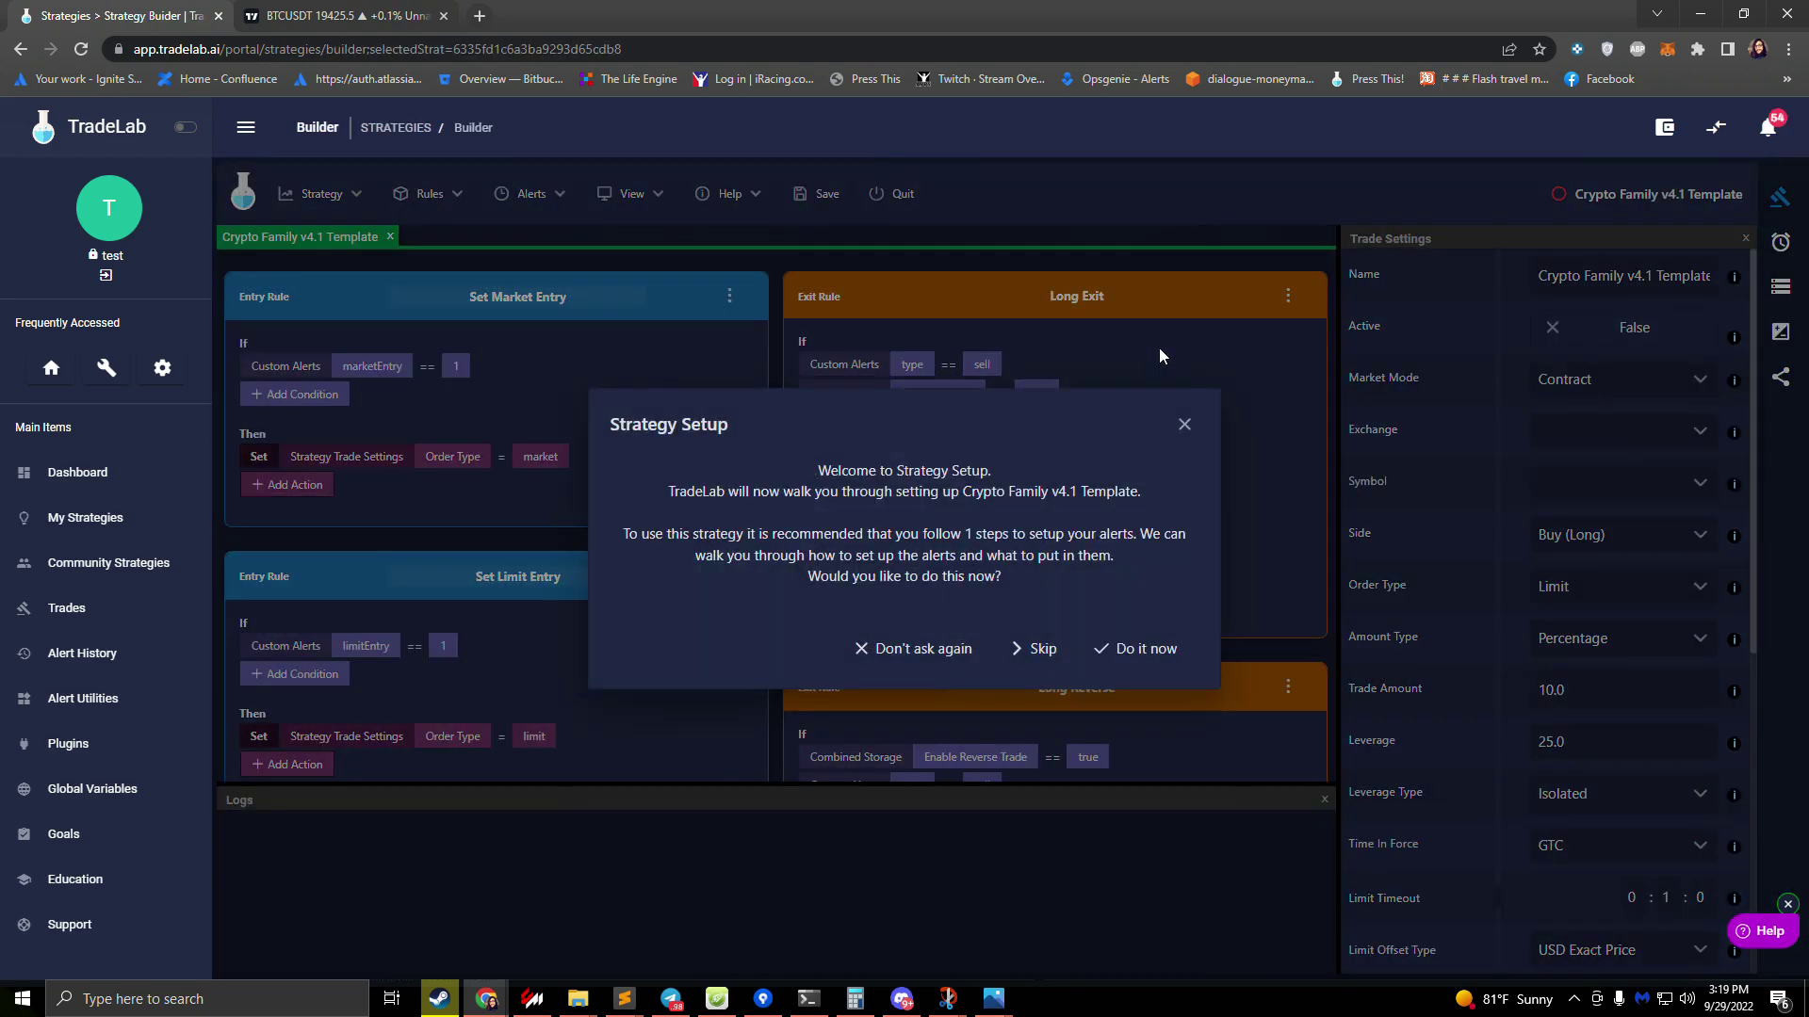
- Start the guided setup with exchange bb test, Contract market mode and symbol BTCUSDT
{"action": "left_click", "coordinate": [1133, 652]}
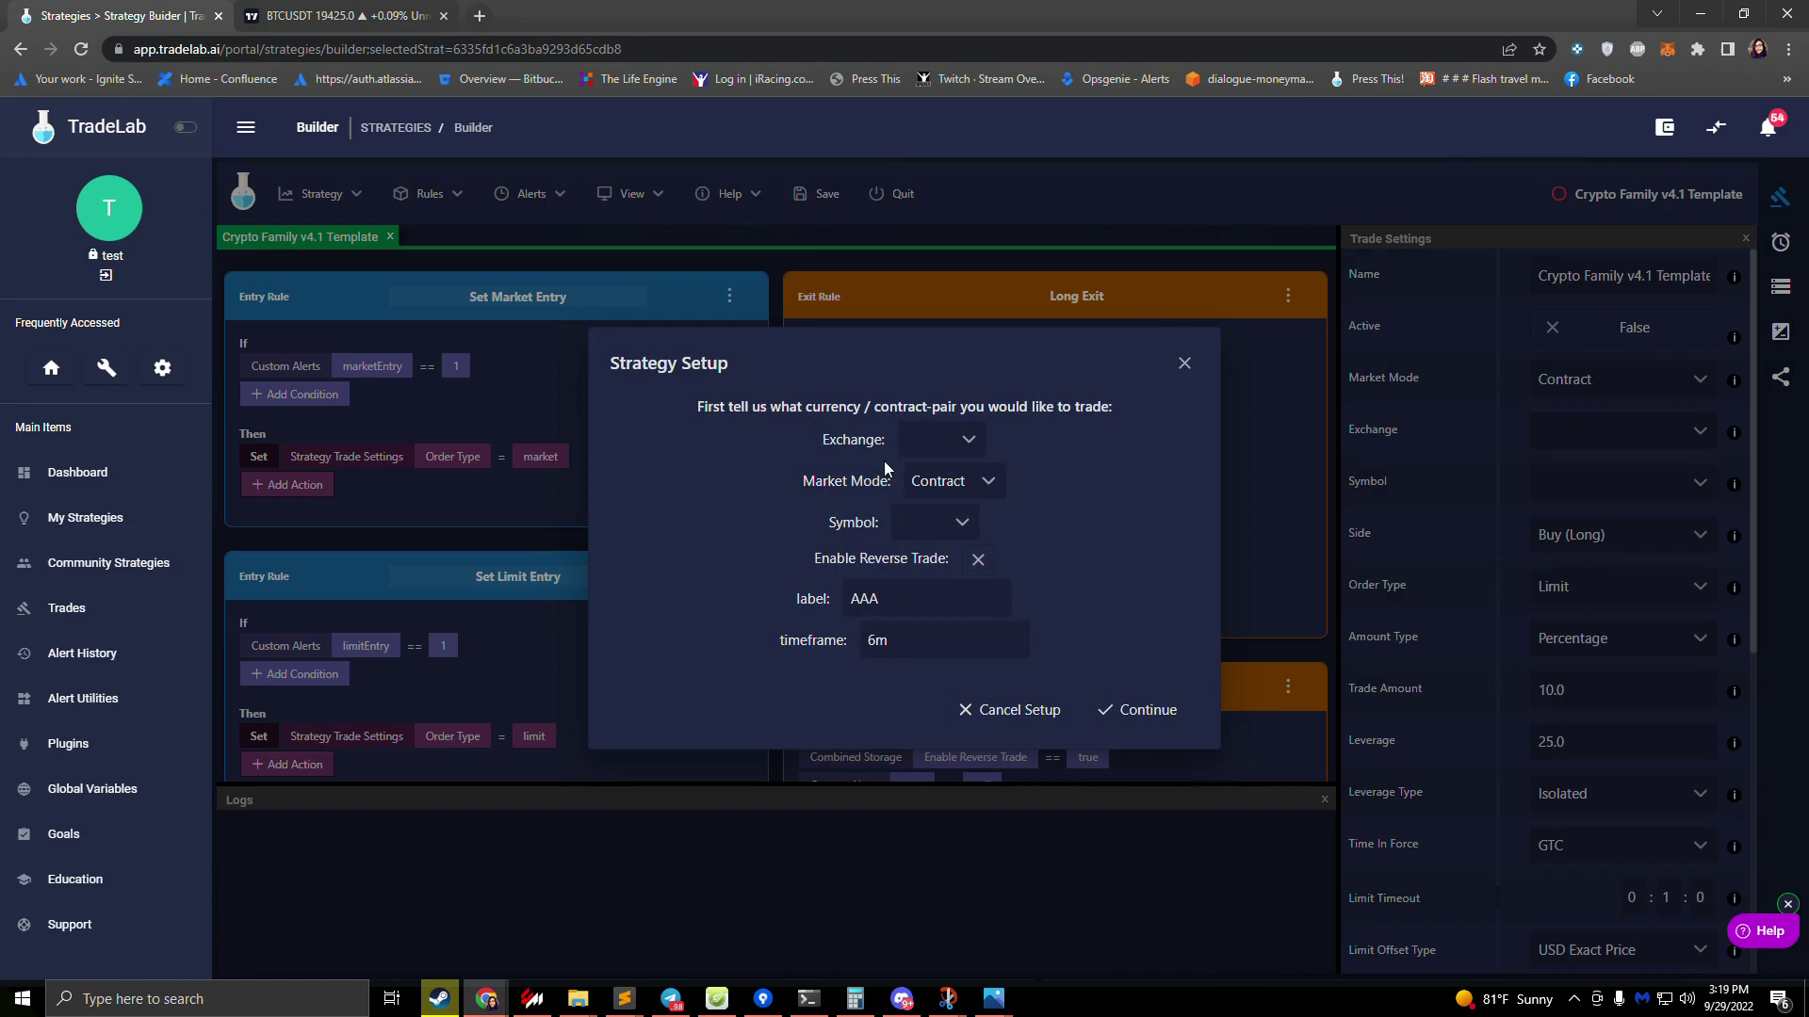
{"action": "left_click", "coordinate": [938, 442]}
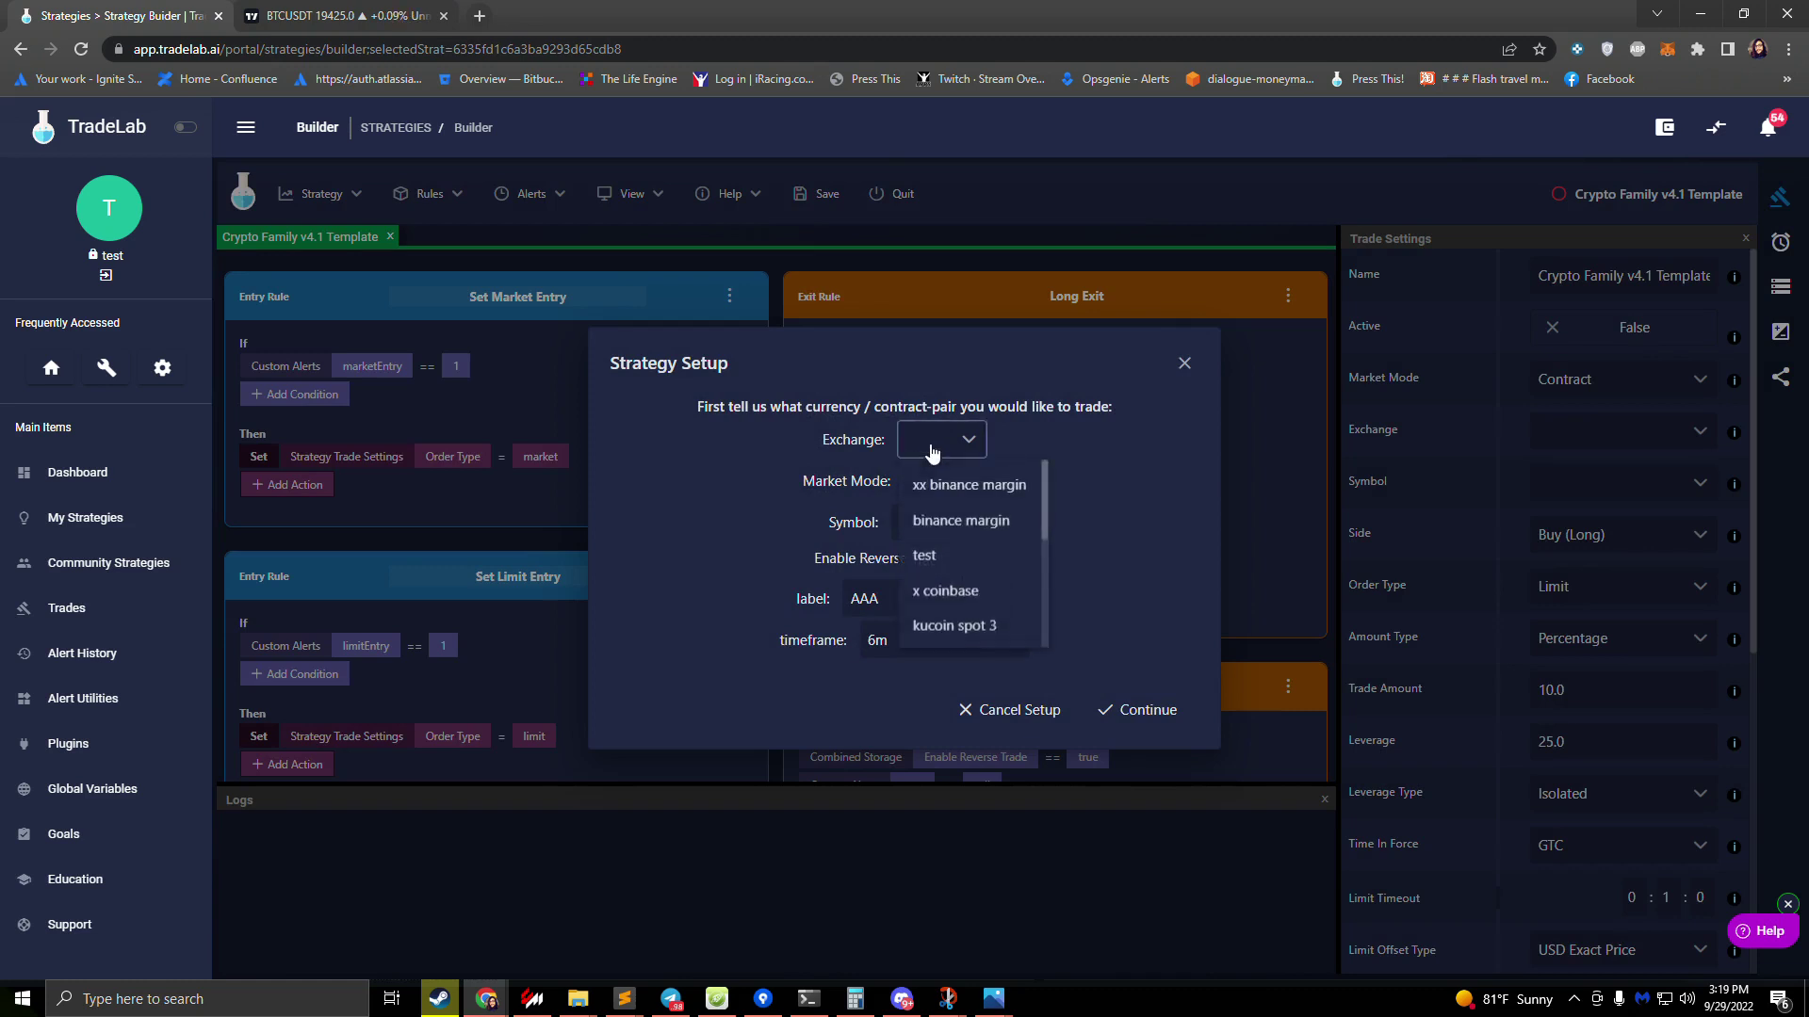
{"action": "scroll", "coordinate": [975, 593], "scroll_direction": "down", "scroll_amount": 3}
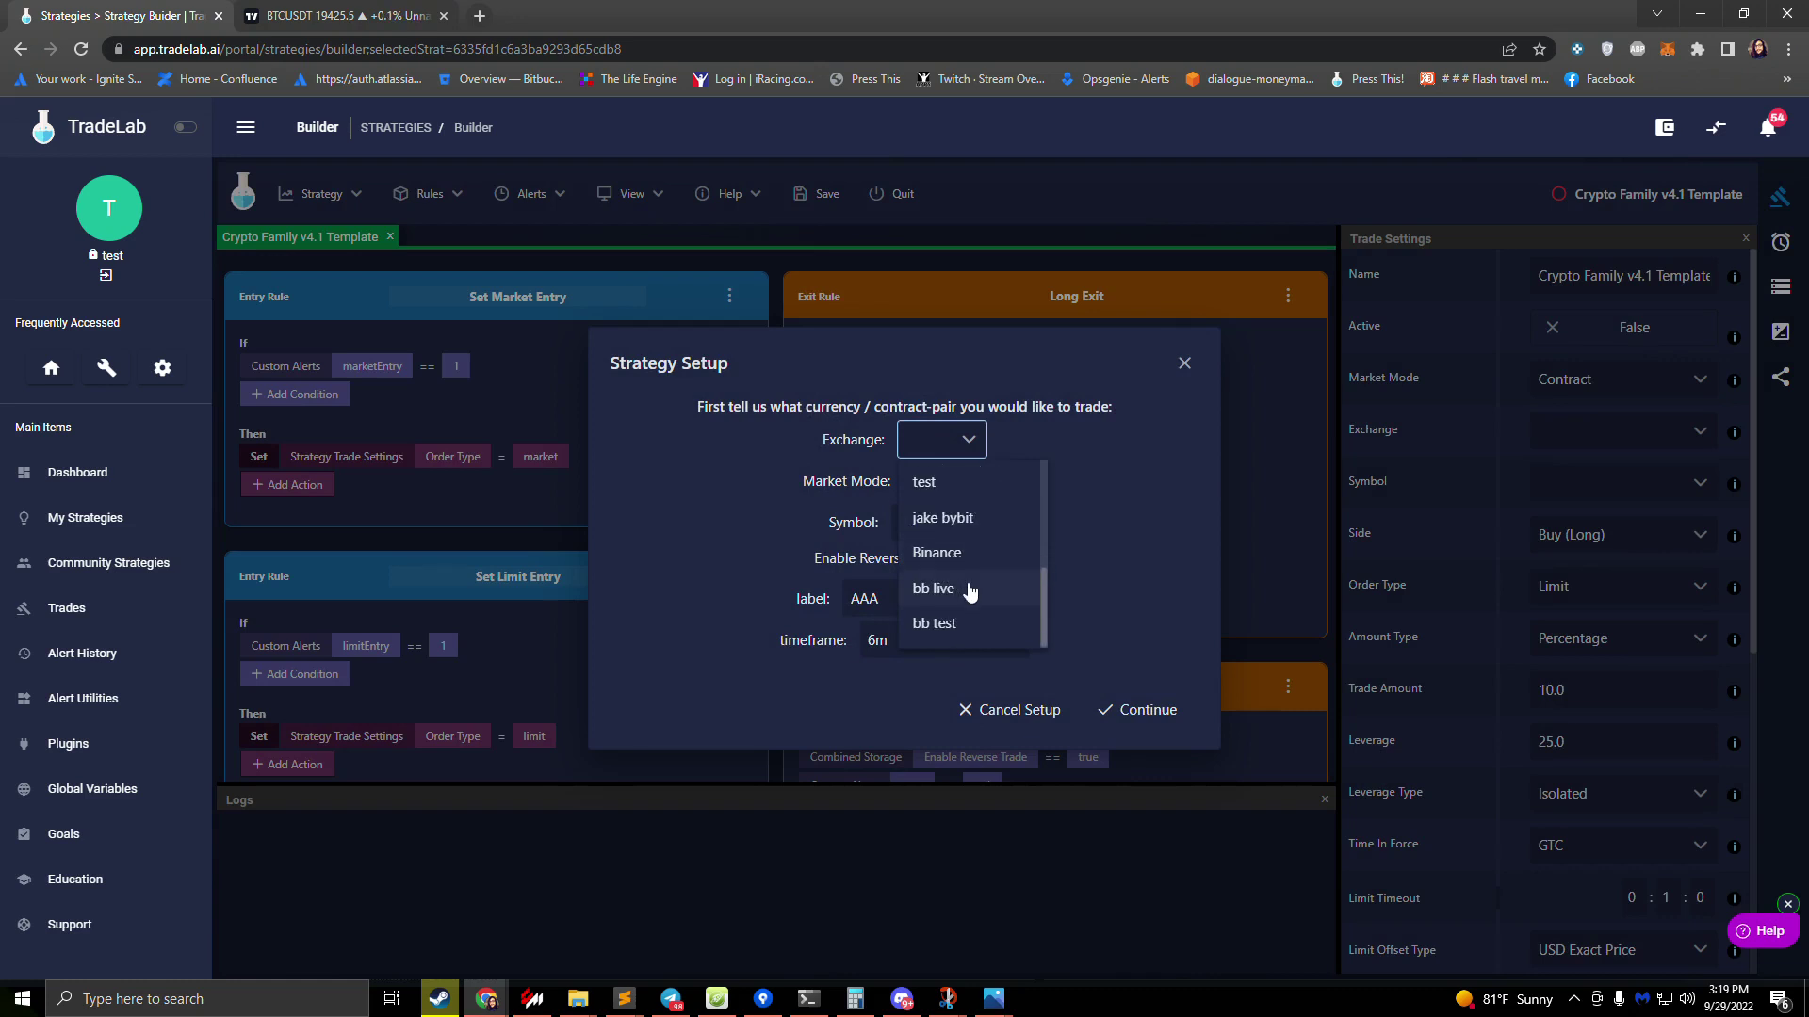
{"action": "left_click", "coordinate": [941, 636]}
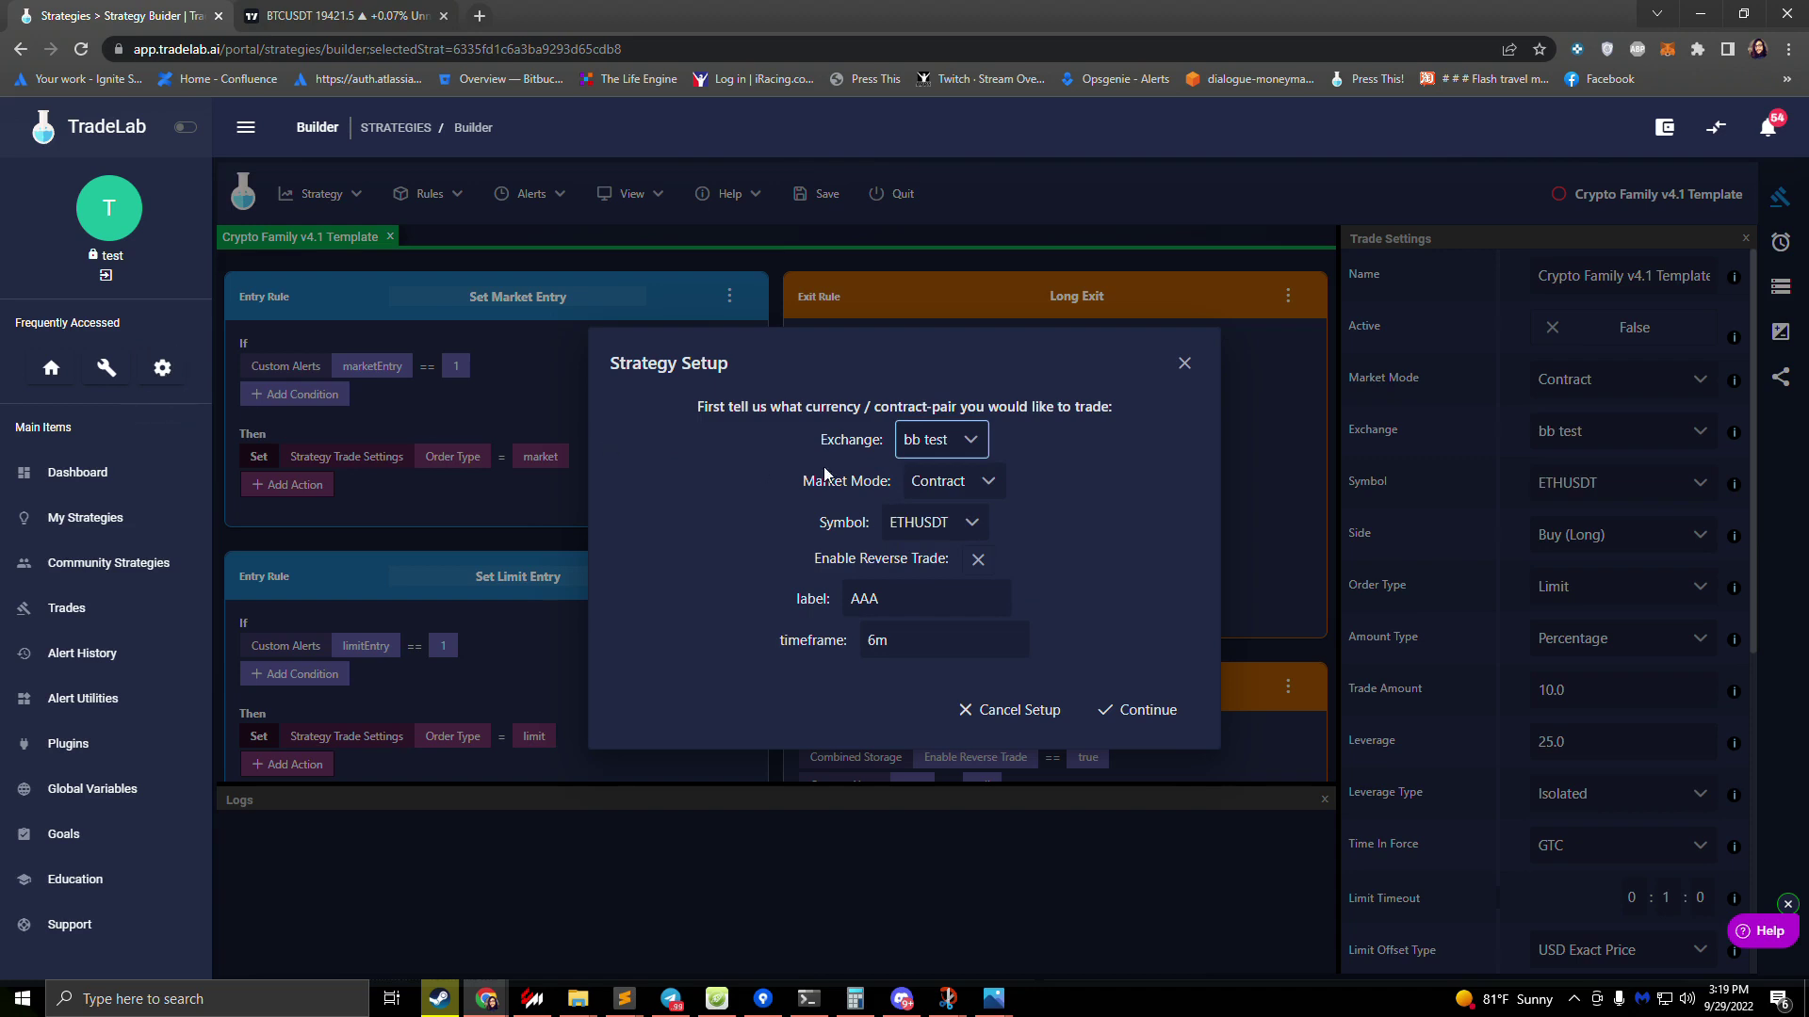
{"action": "left_click", "coordinate": [951, 482]}
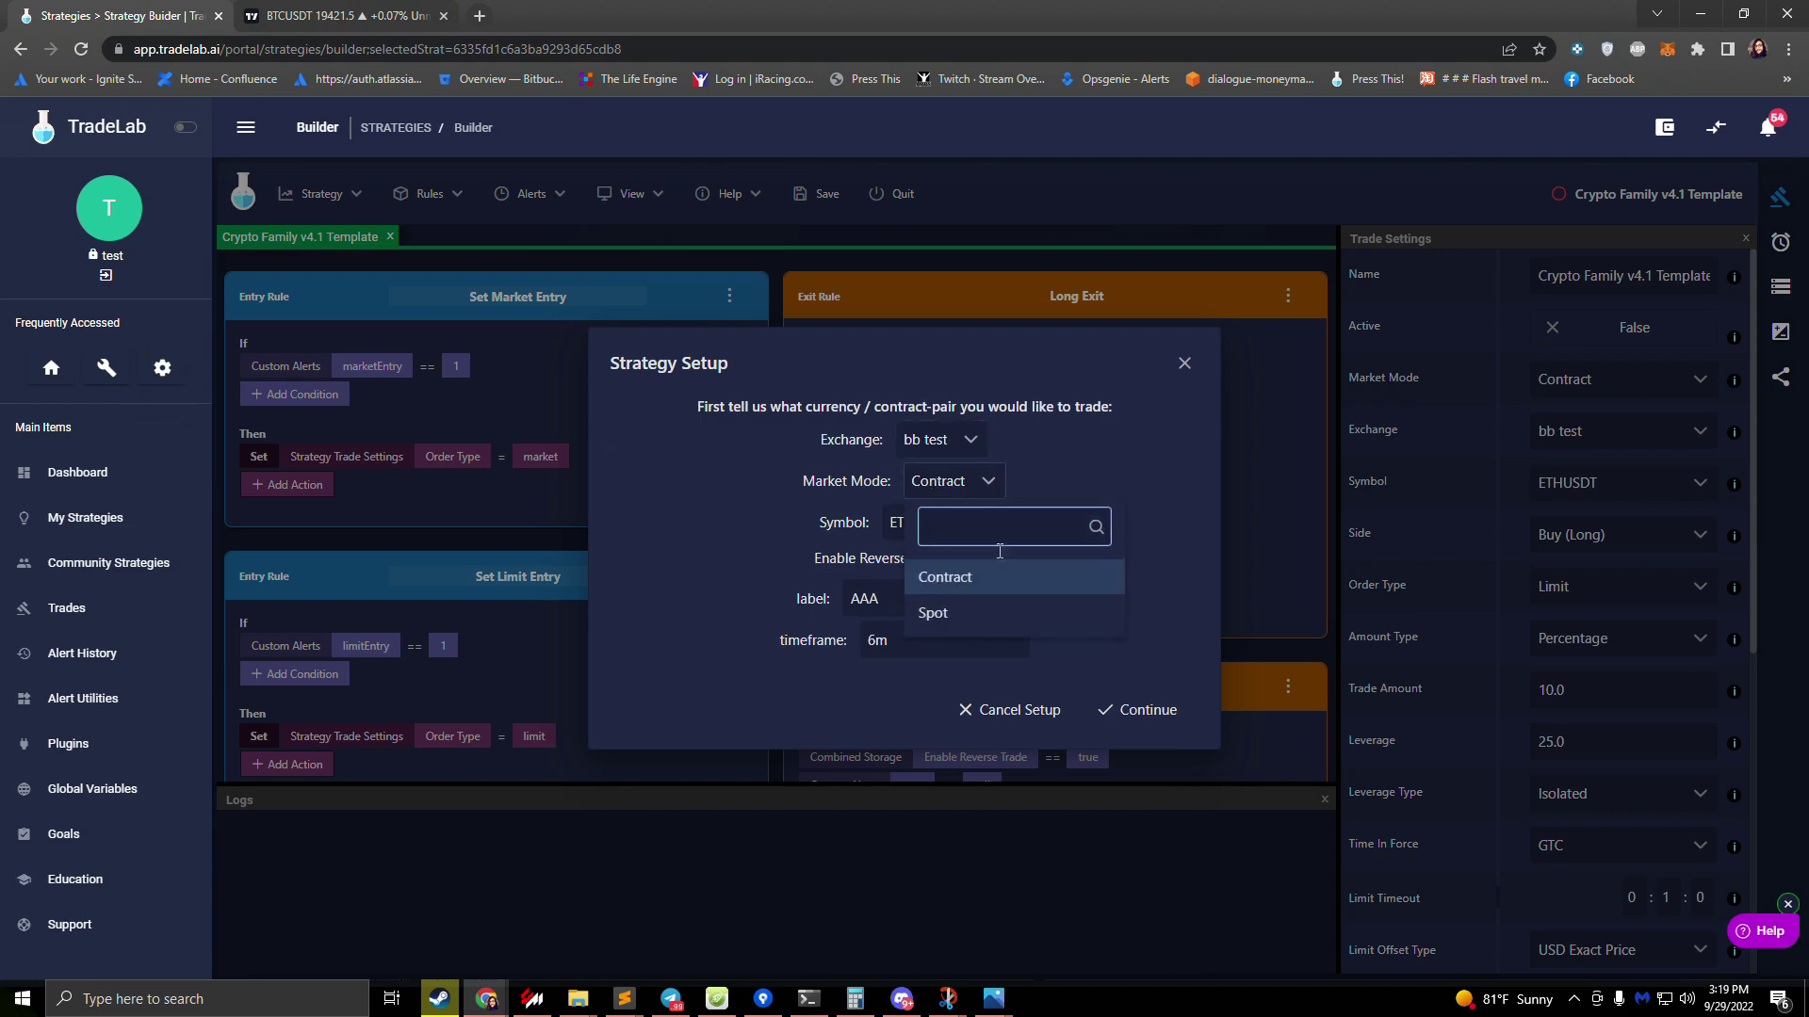
{"action": "left_click", "coordinate": [737, 535]}
{"action": "left_click", "coordinate": [931, 536]}
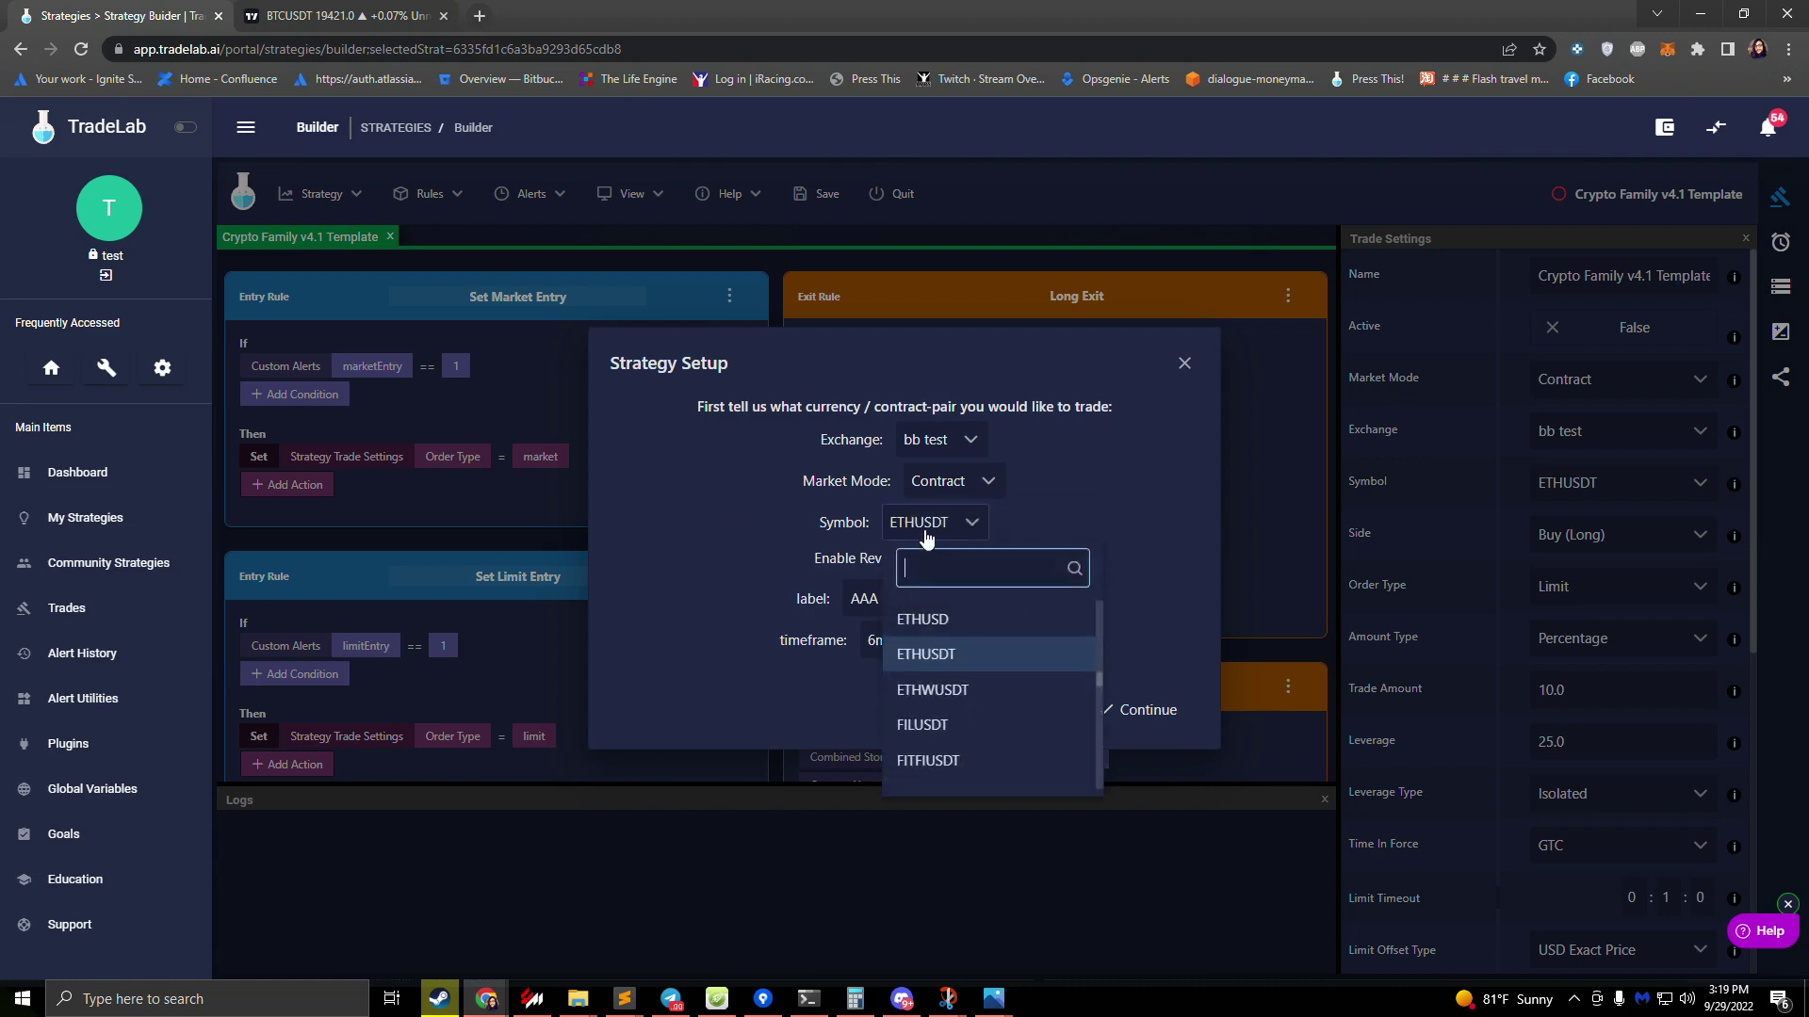
{"action": "type", "text": "btc"}
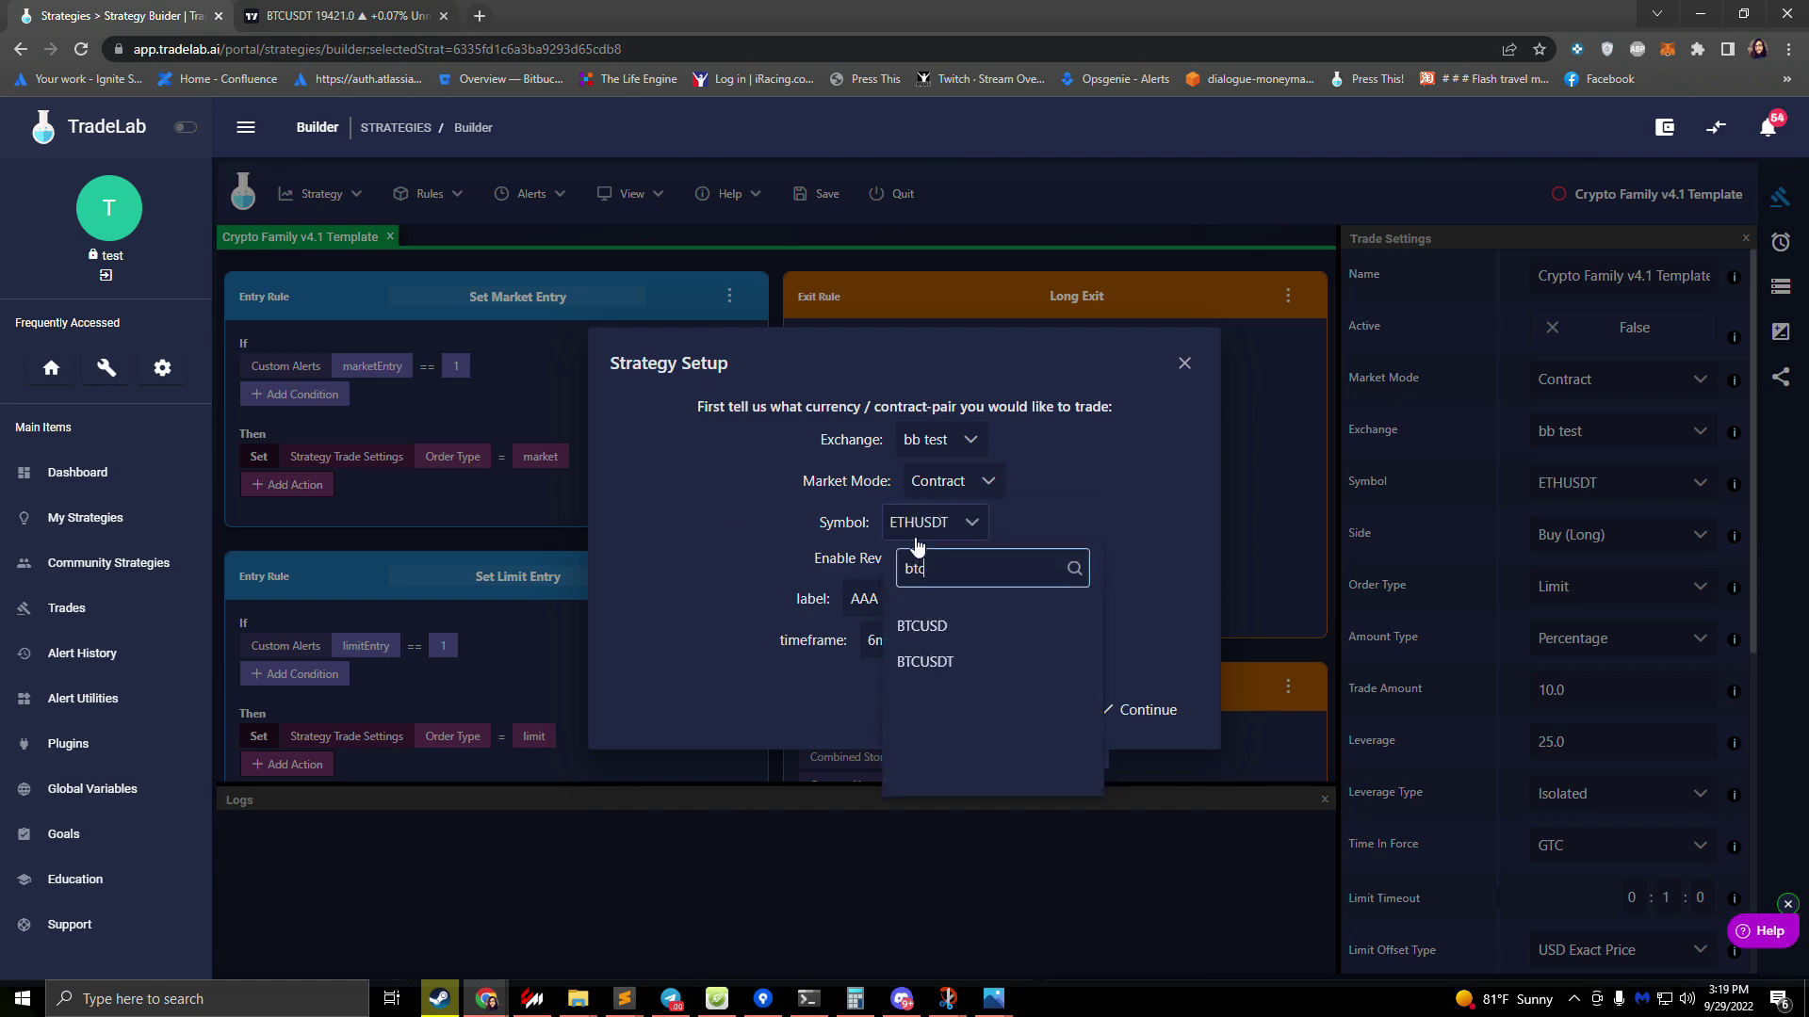
{"action": "left_click", "coordinate": [943, 663]}
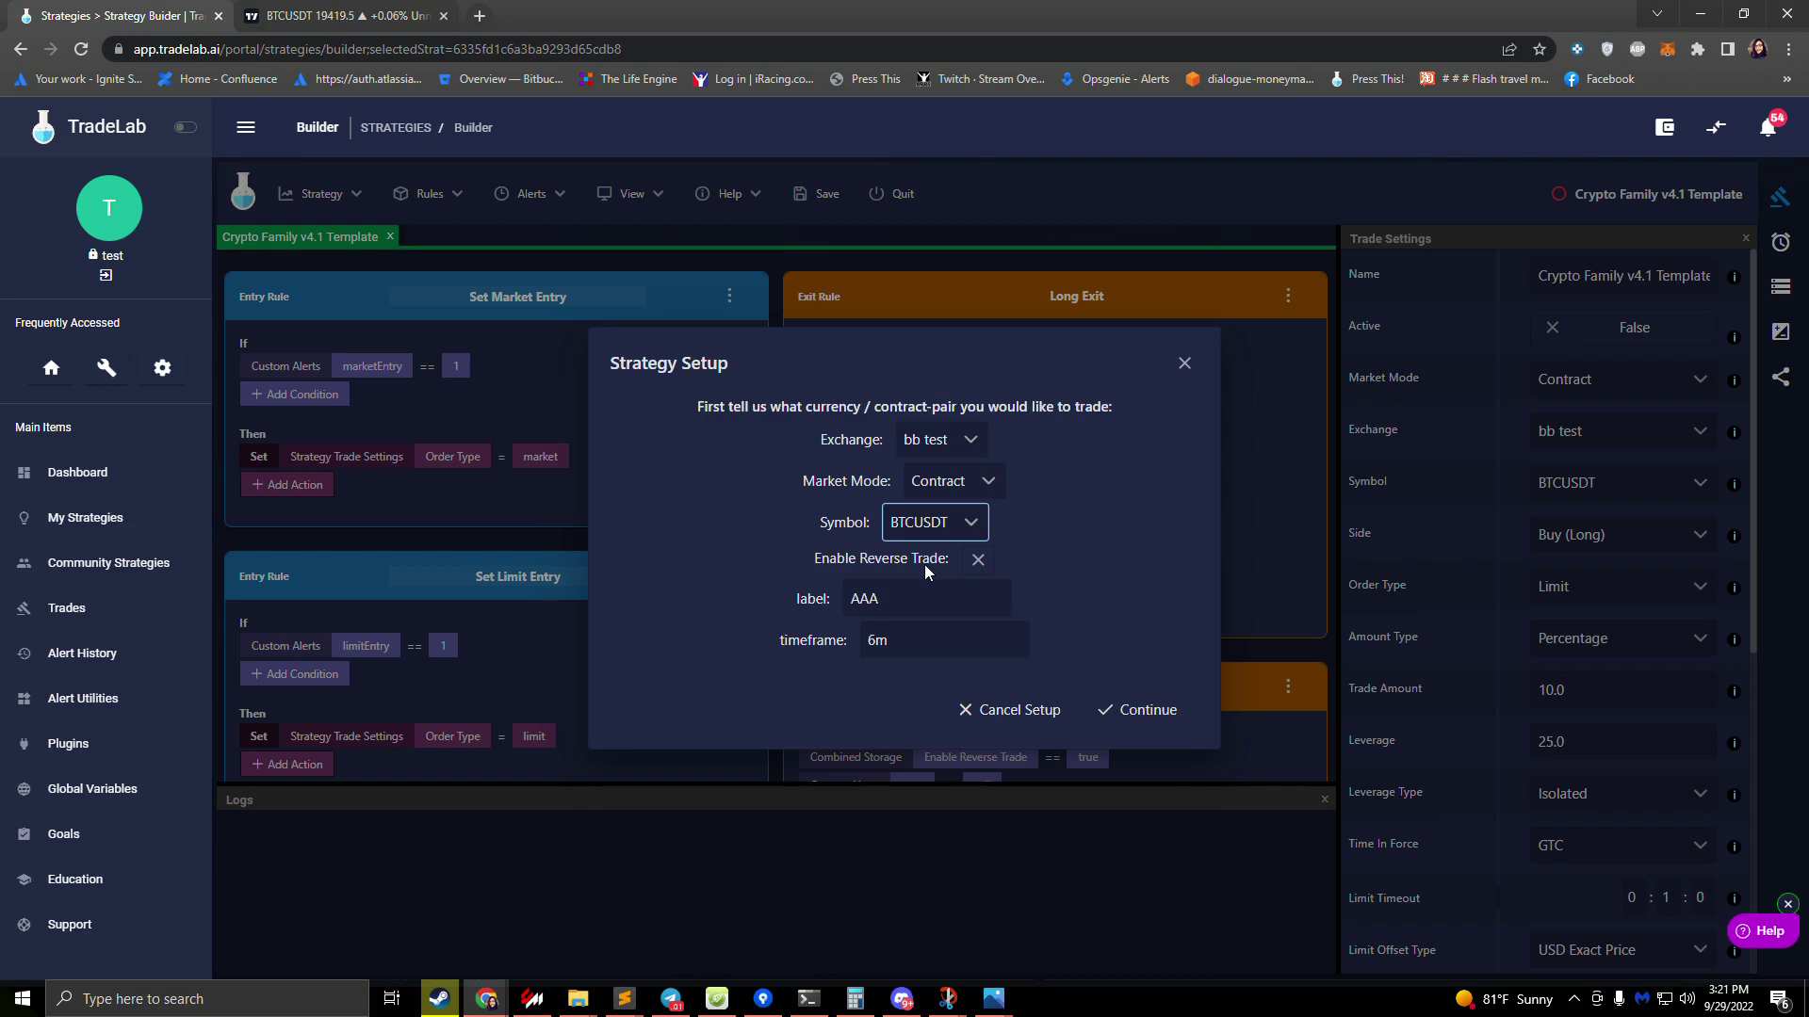
- Leave reverse trading off, change the label from AAA to DSE and set timeframe 30M
{"action": "left_click", "coordinate": [978, 562]}
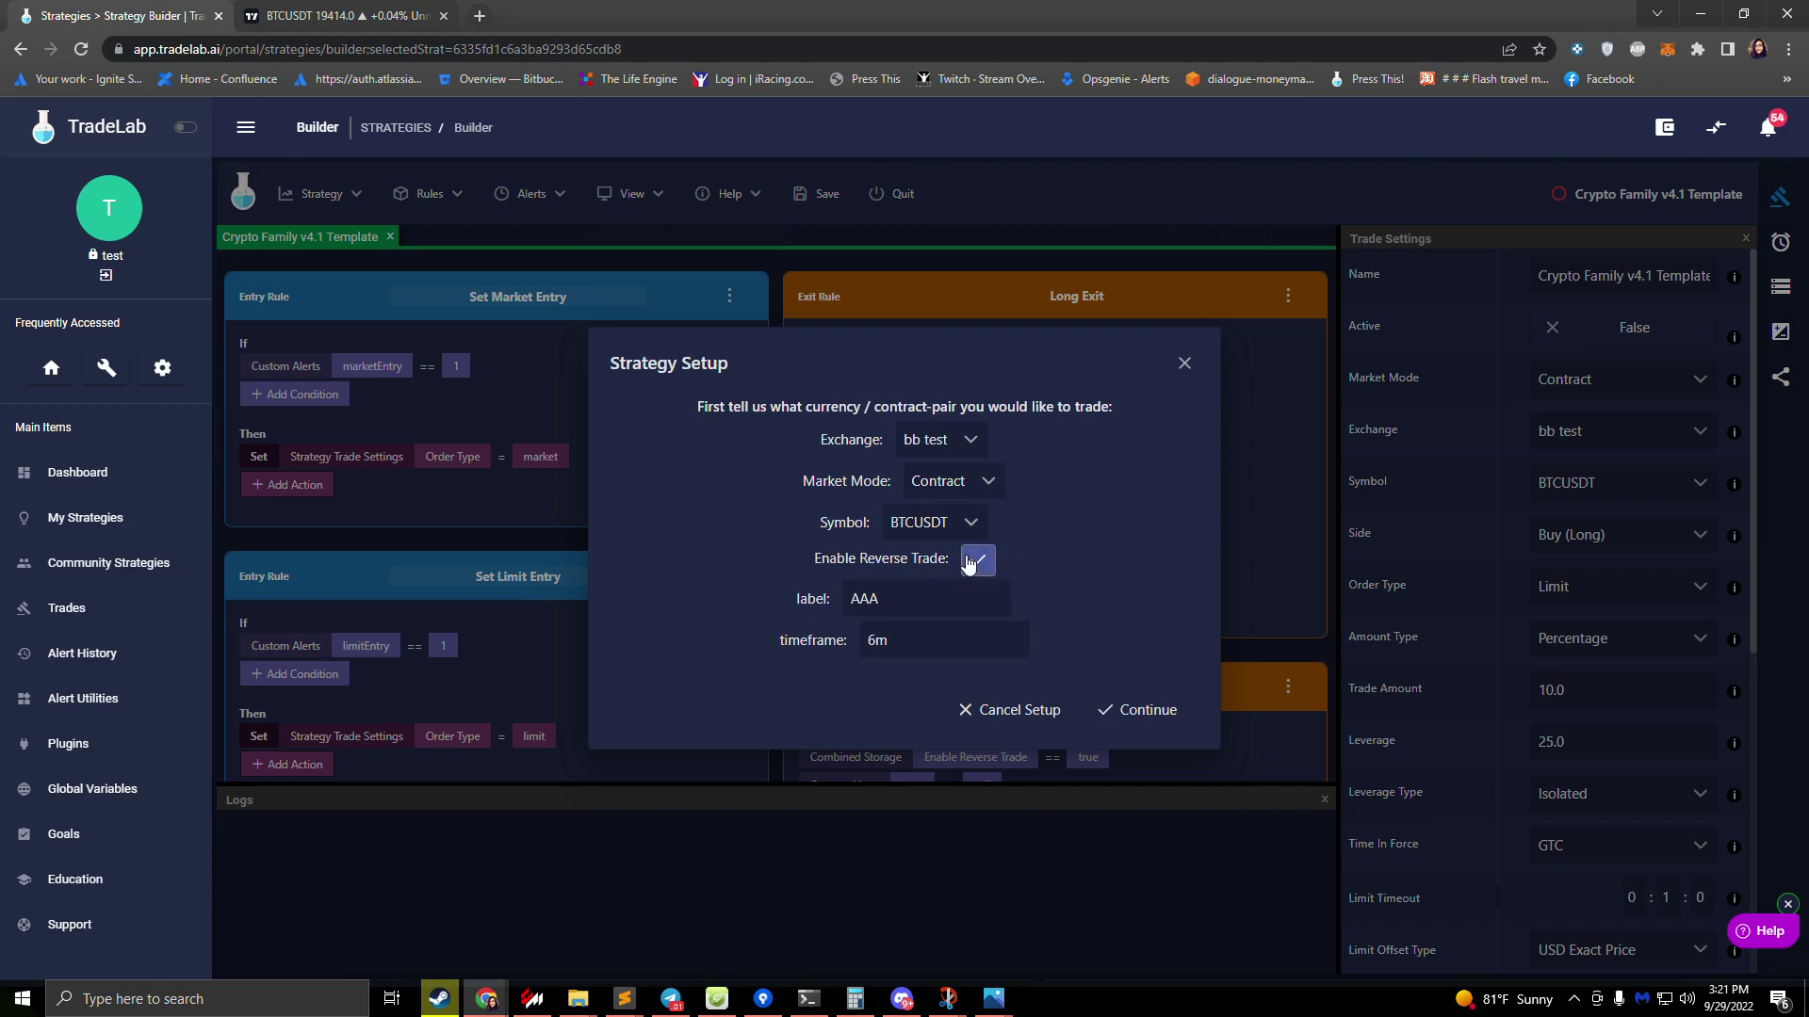
{"action": "left_click", "coordinate": [977, 560]}
{"action": "left_click", "coordinate": [821, 602]}
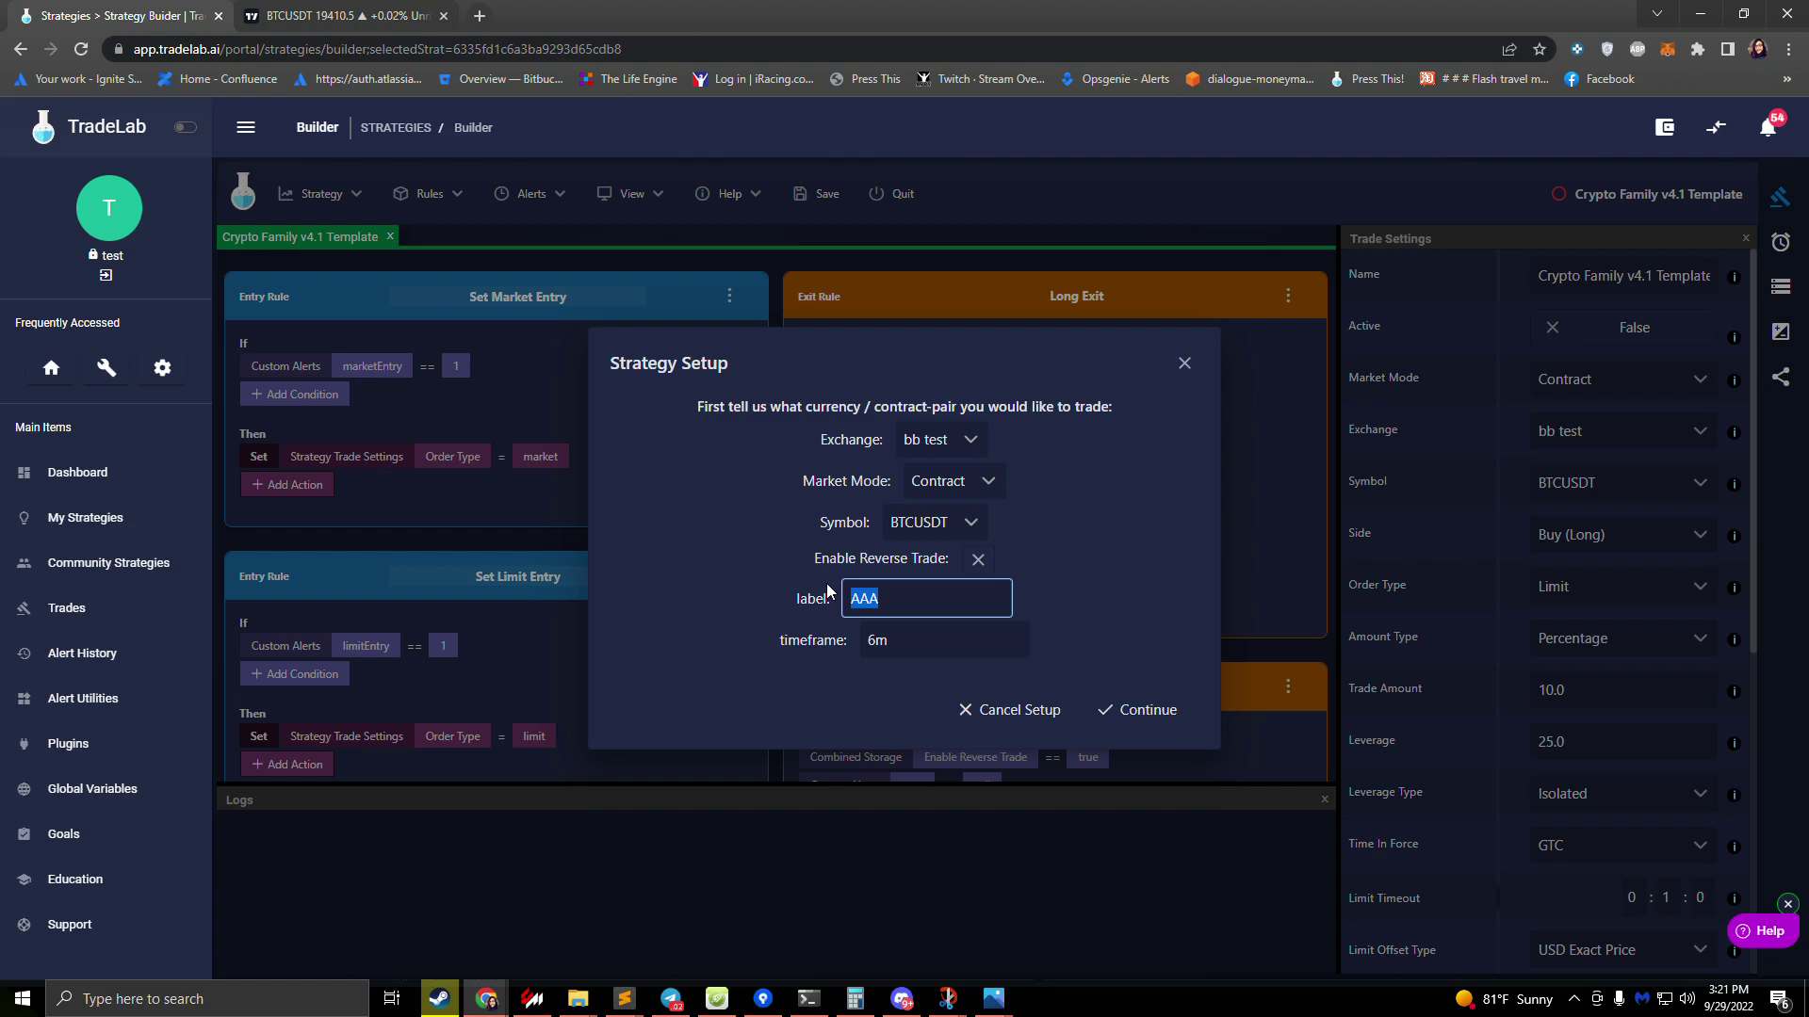
{"action": "key", "text": "BackSpace"}
{"action": "type", "text": "DSE"}
{"action": "key", "text": "Tab"}
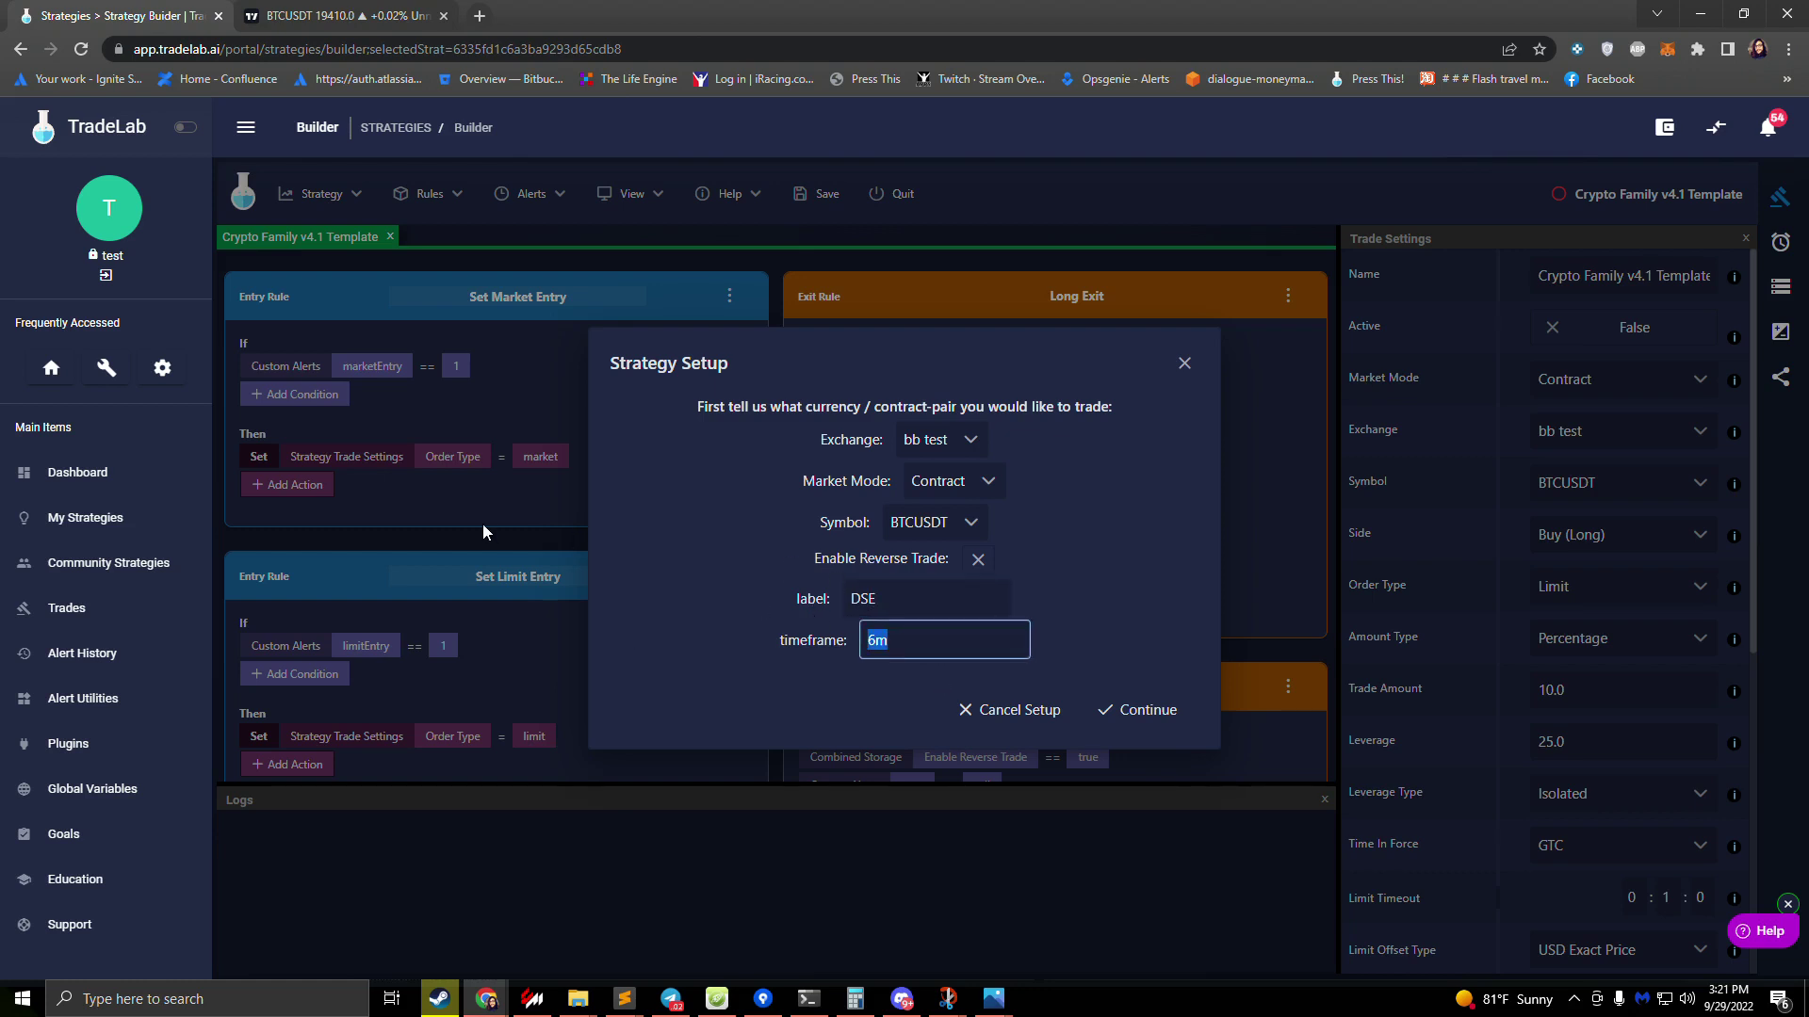
{"action": "type", "text": "30m"}
{"action": "key", "text": "BackSpace"}
{"action": "type", "text": "M"}
- Continue the setup to activate the strategy and view the Crypto Family V3 Alert details
{"action": "left_click", "coordinate": [1138, 724]}
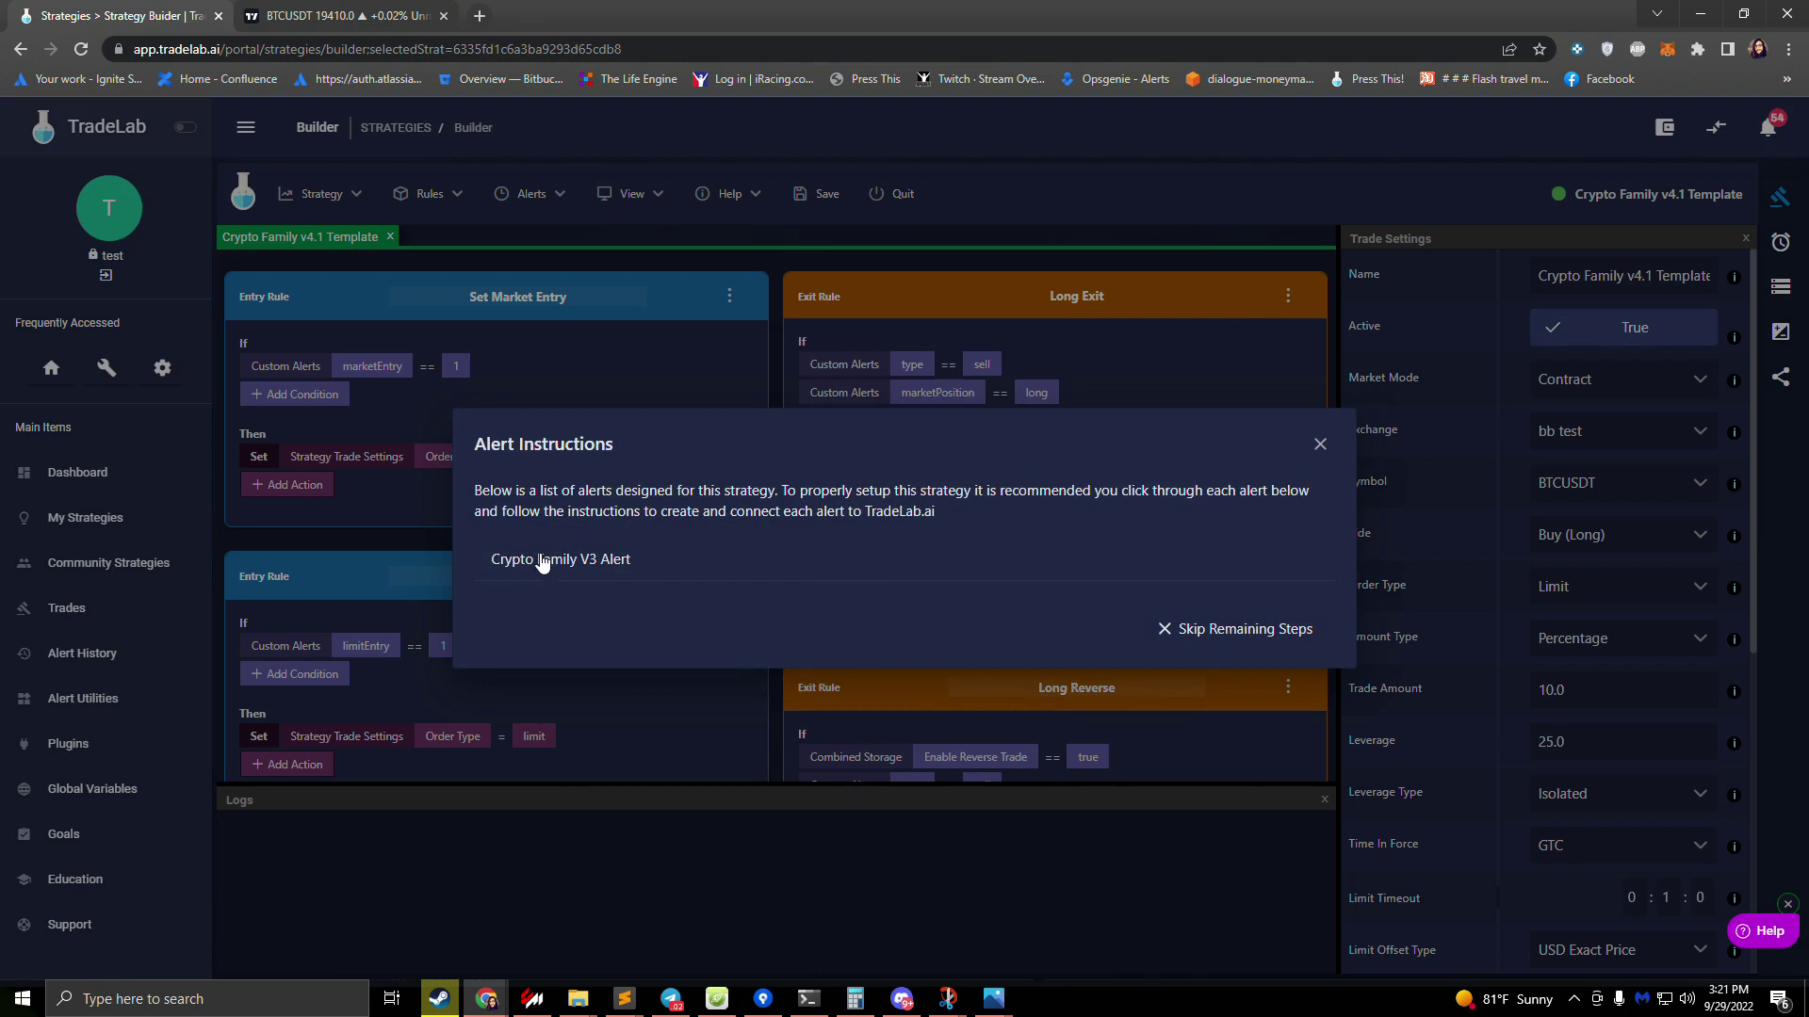
{"action": "left_click", "coordinate": [543, 561]}
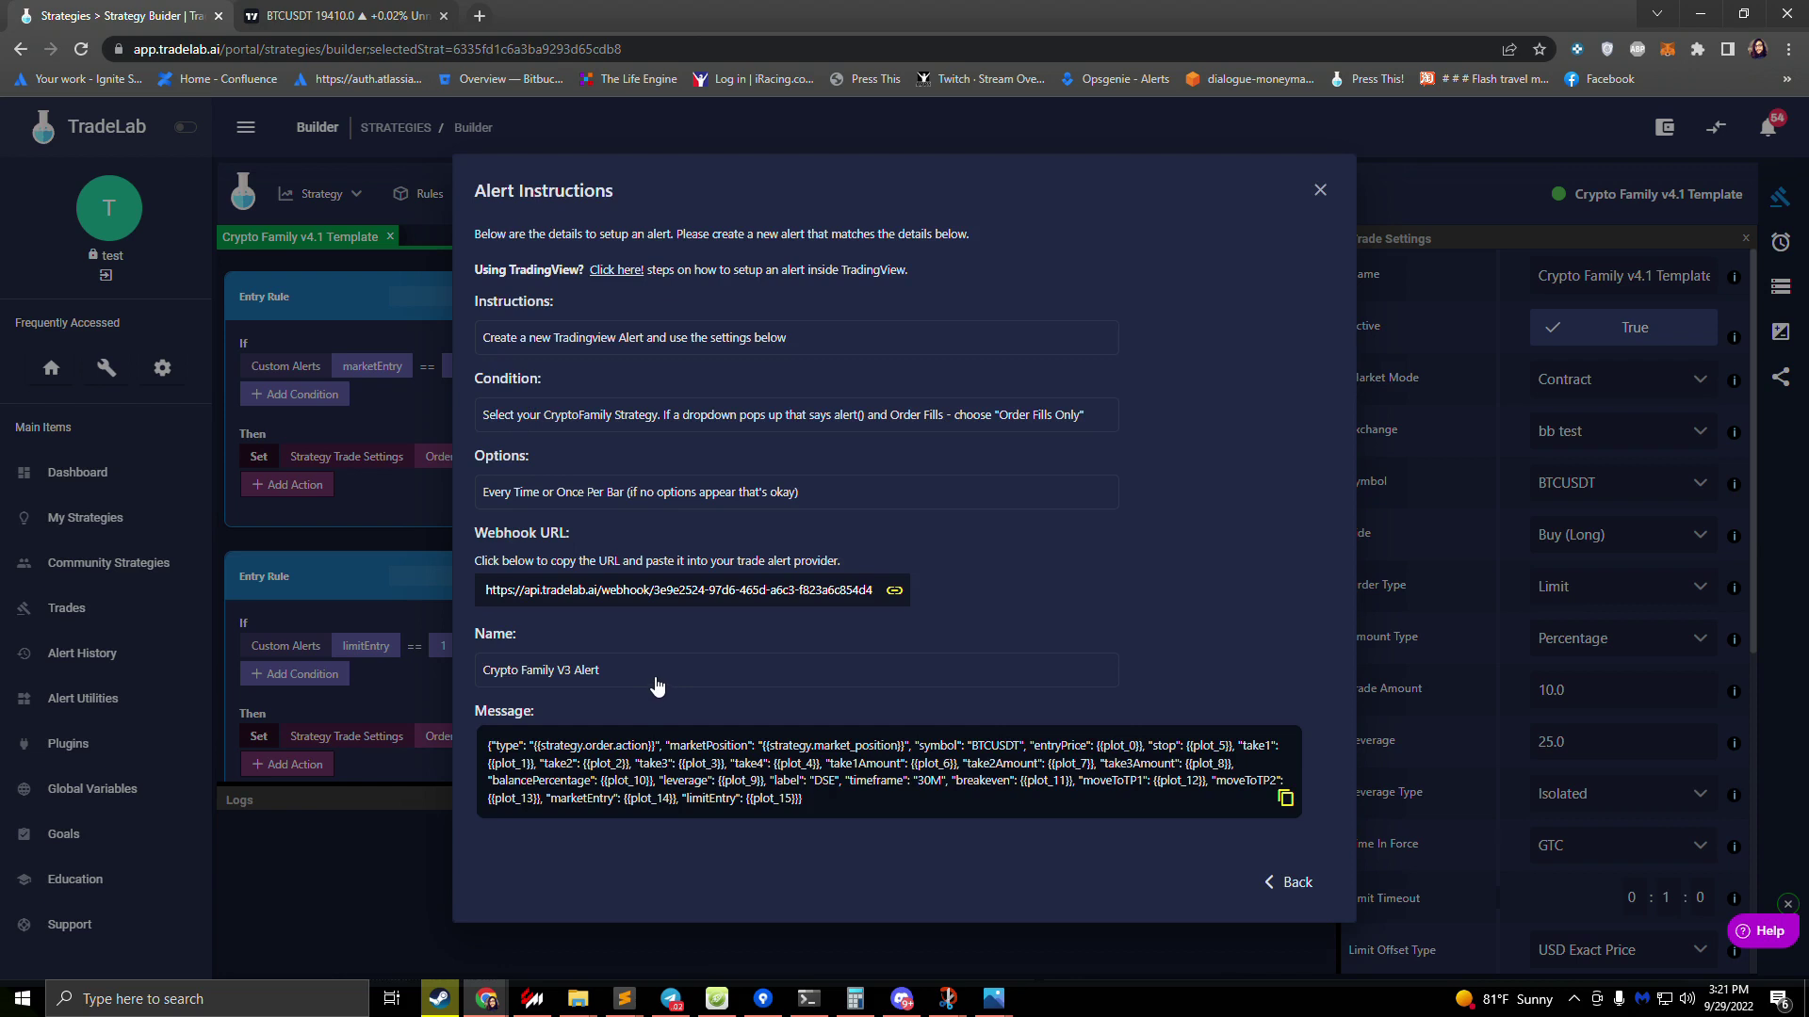
- Add Dezo Algo - DSE Strategy to the BTCUSDT chart and enlarge its results panel
{"action": "left_click", "coordinate": [314, 18]}
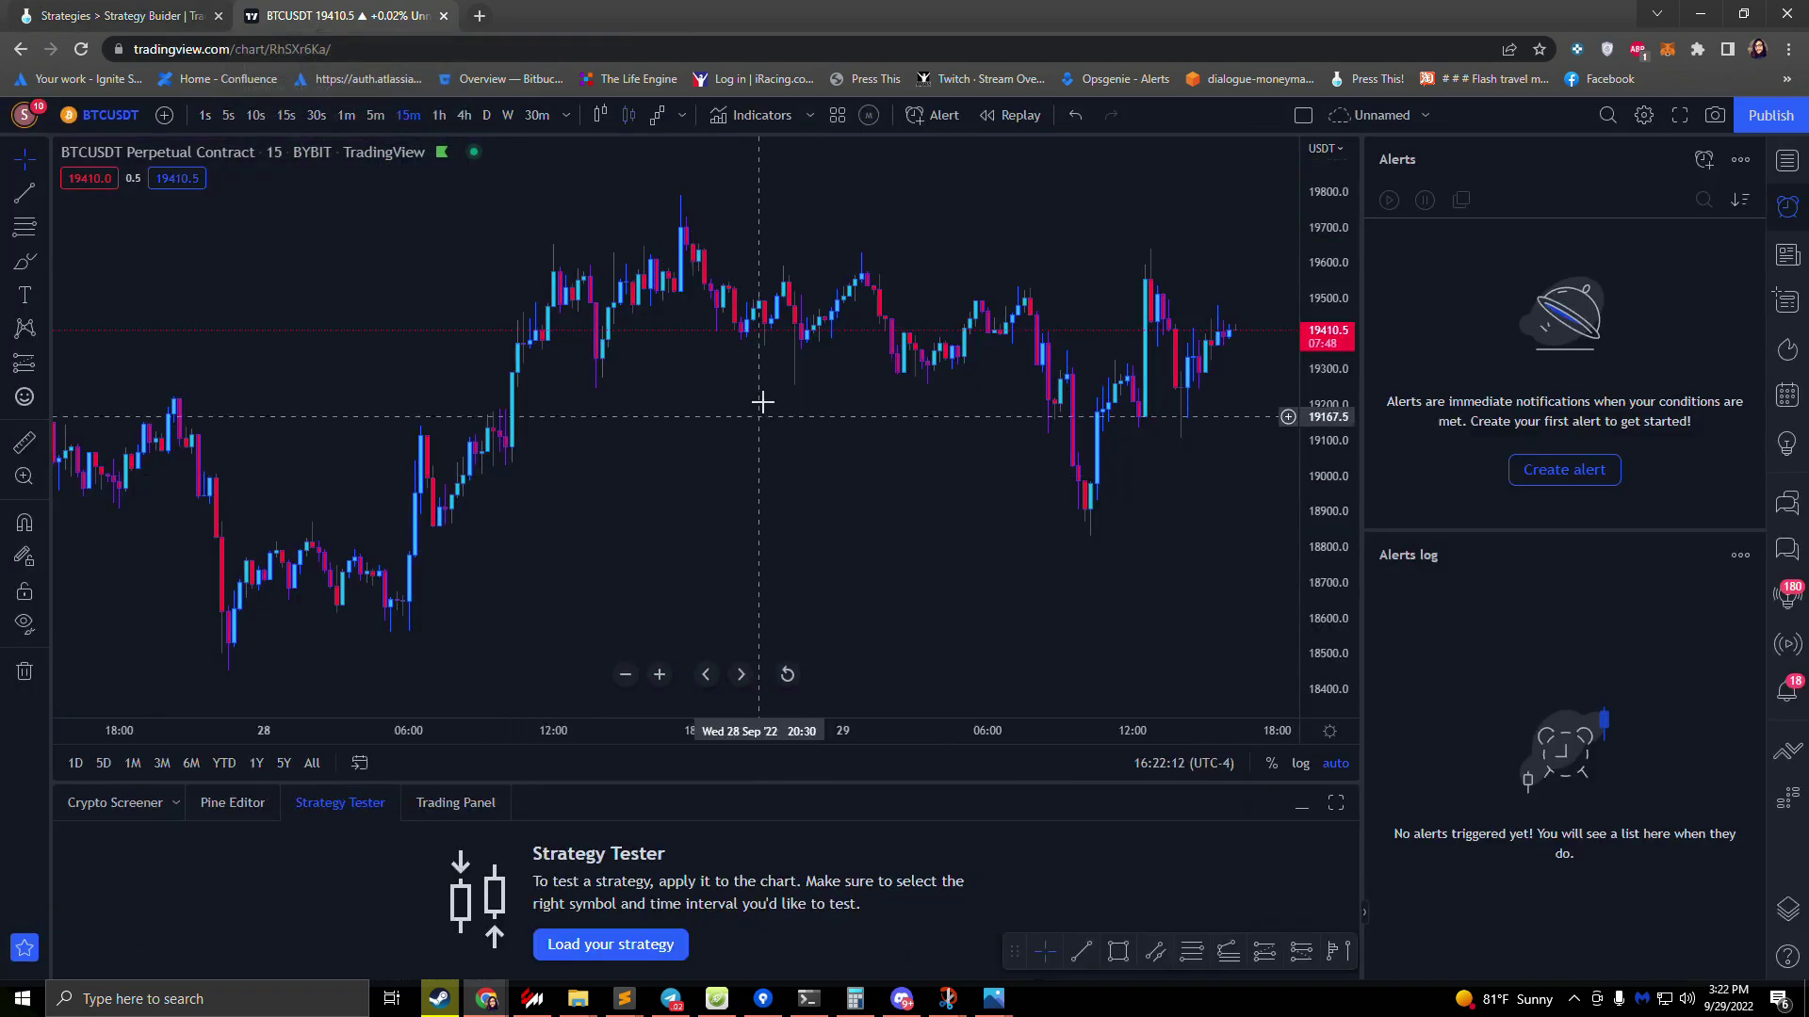
{"action": "left_click", "coordinate": [810, 117]}
{"action": "left_click", "coordinate": [753, 115]}
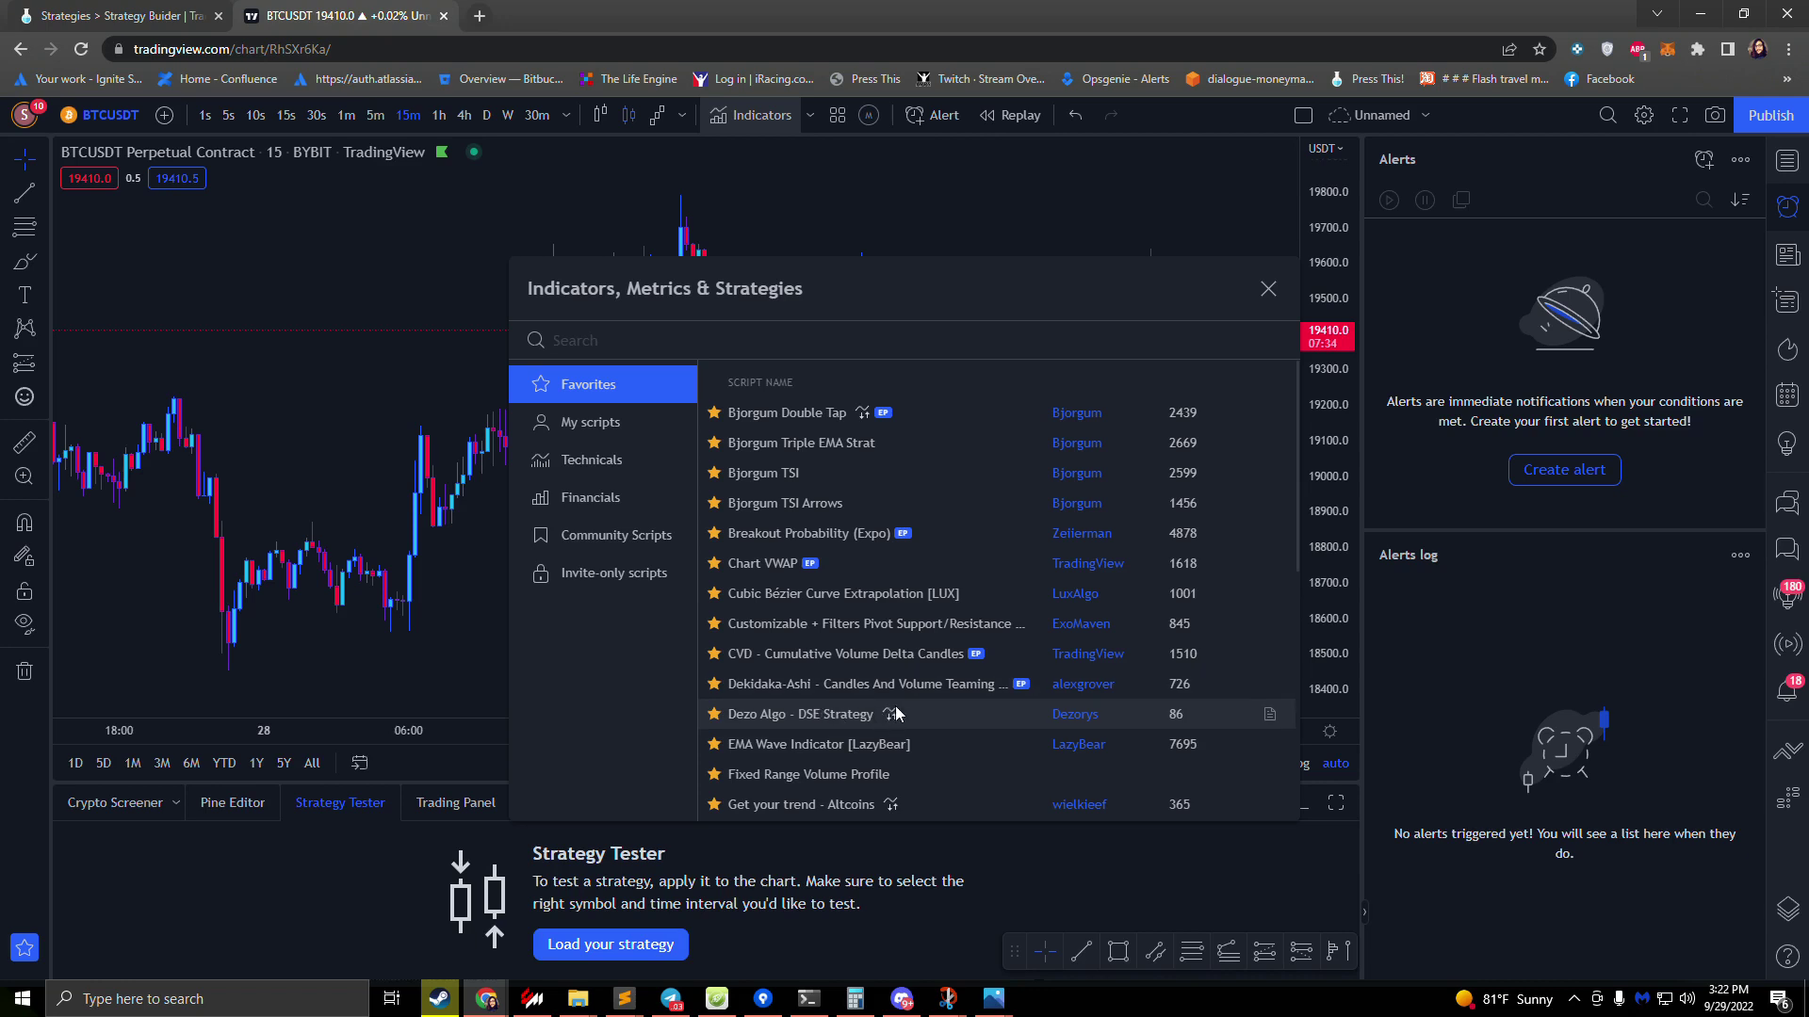
{"action": "left_click", "coordinate": [816, 714]}
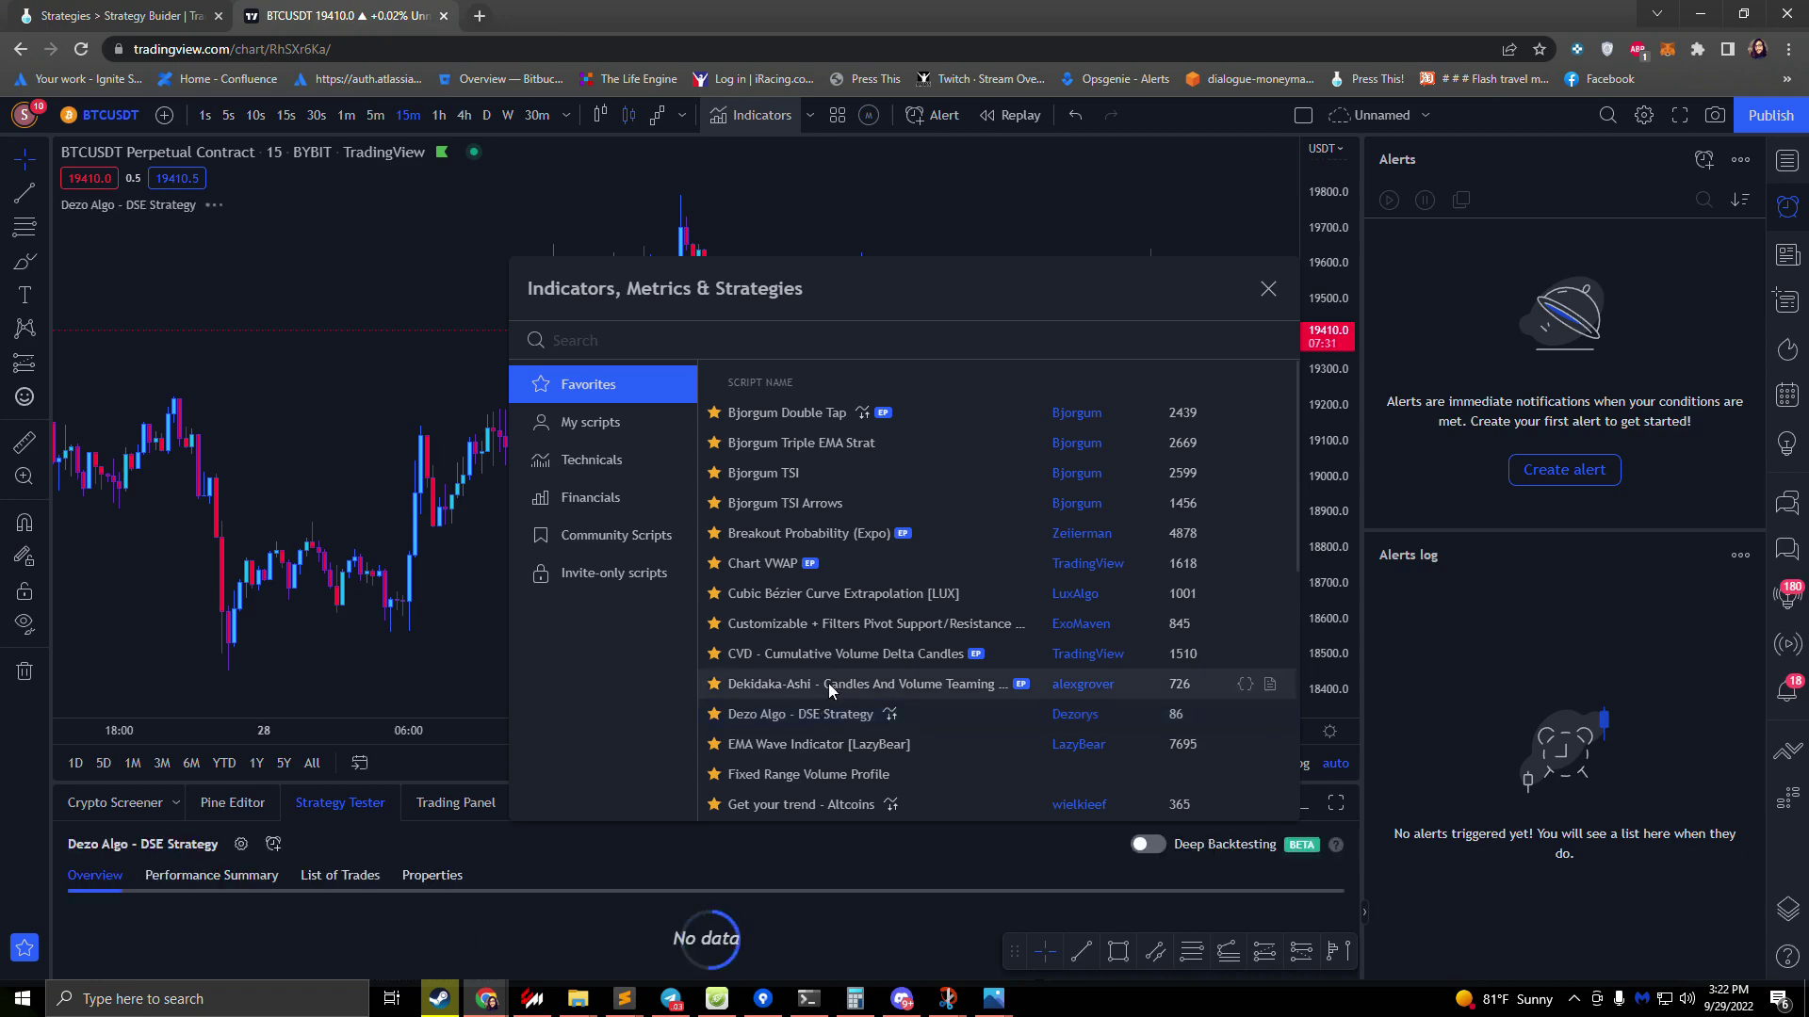
{"action": "left_click", "coordinate": [1268, 288]}
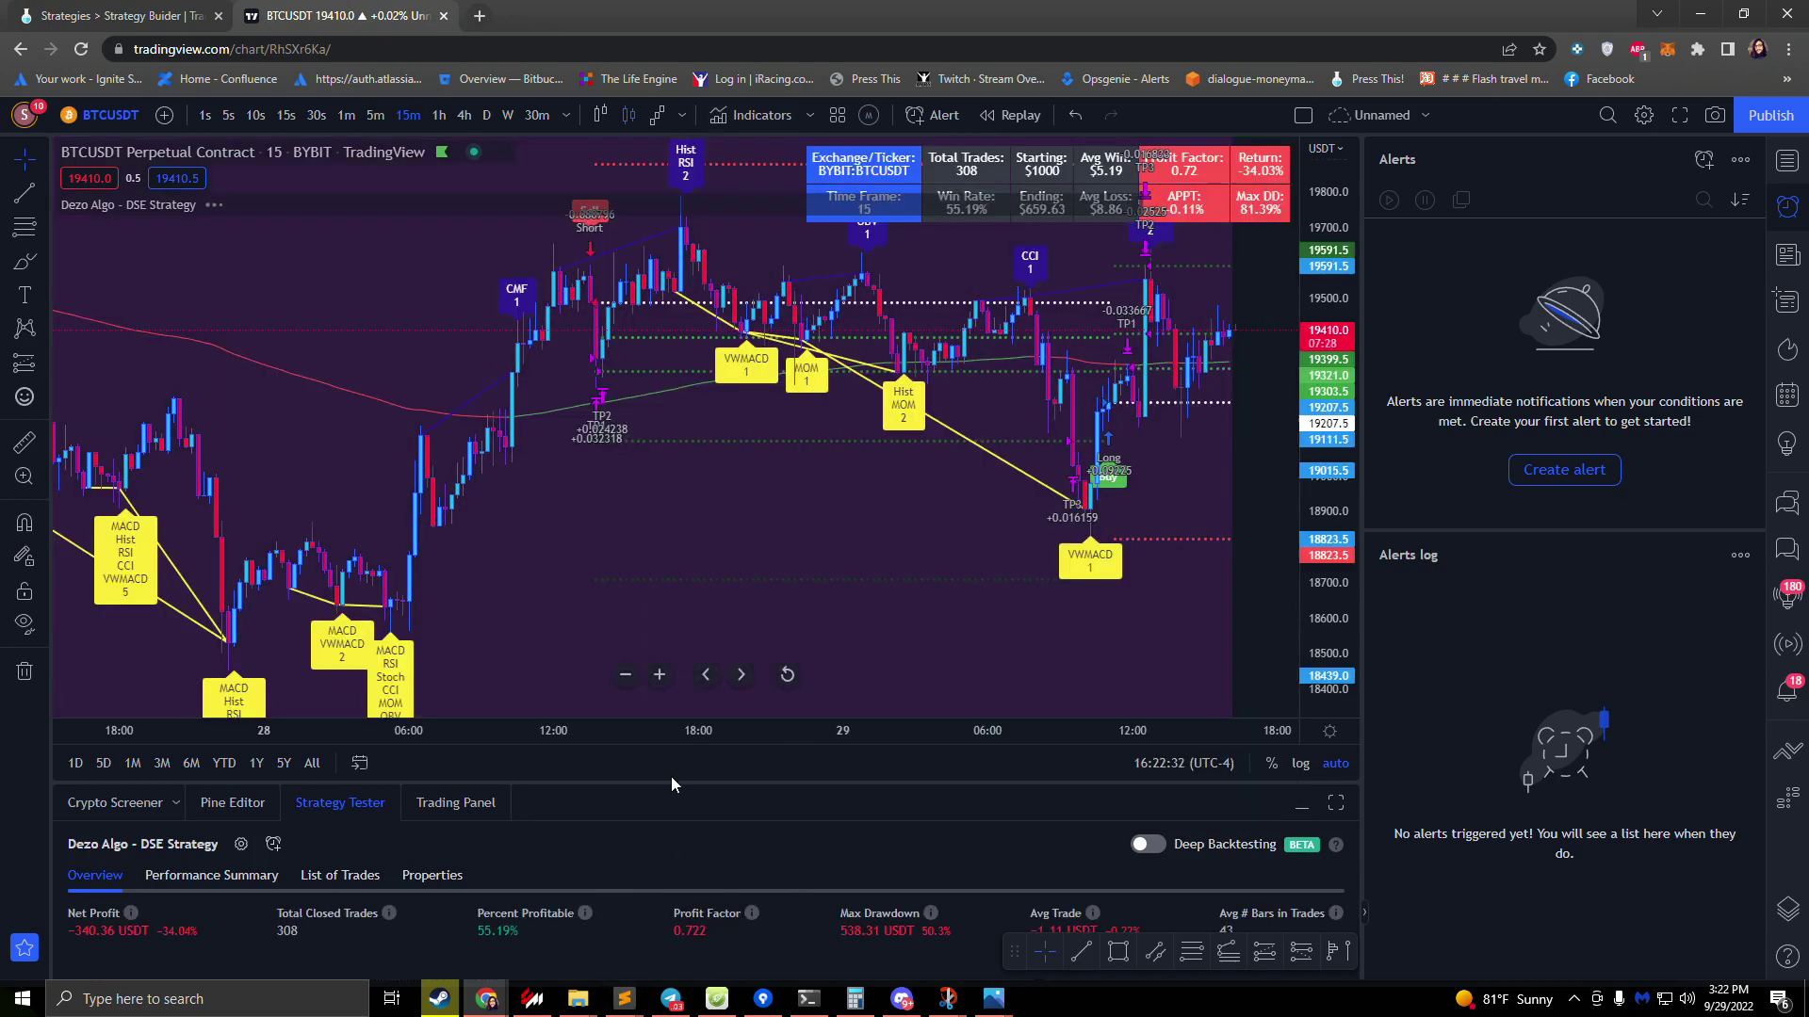
{"action": "left_click_drag", "start_coordinate": [667, 783], "coordinate": [667, 750]}
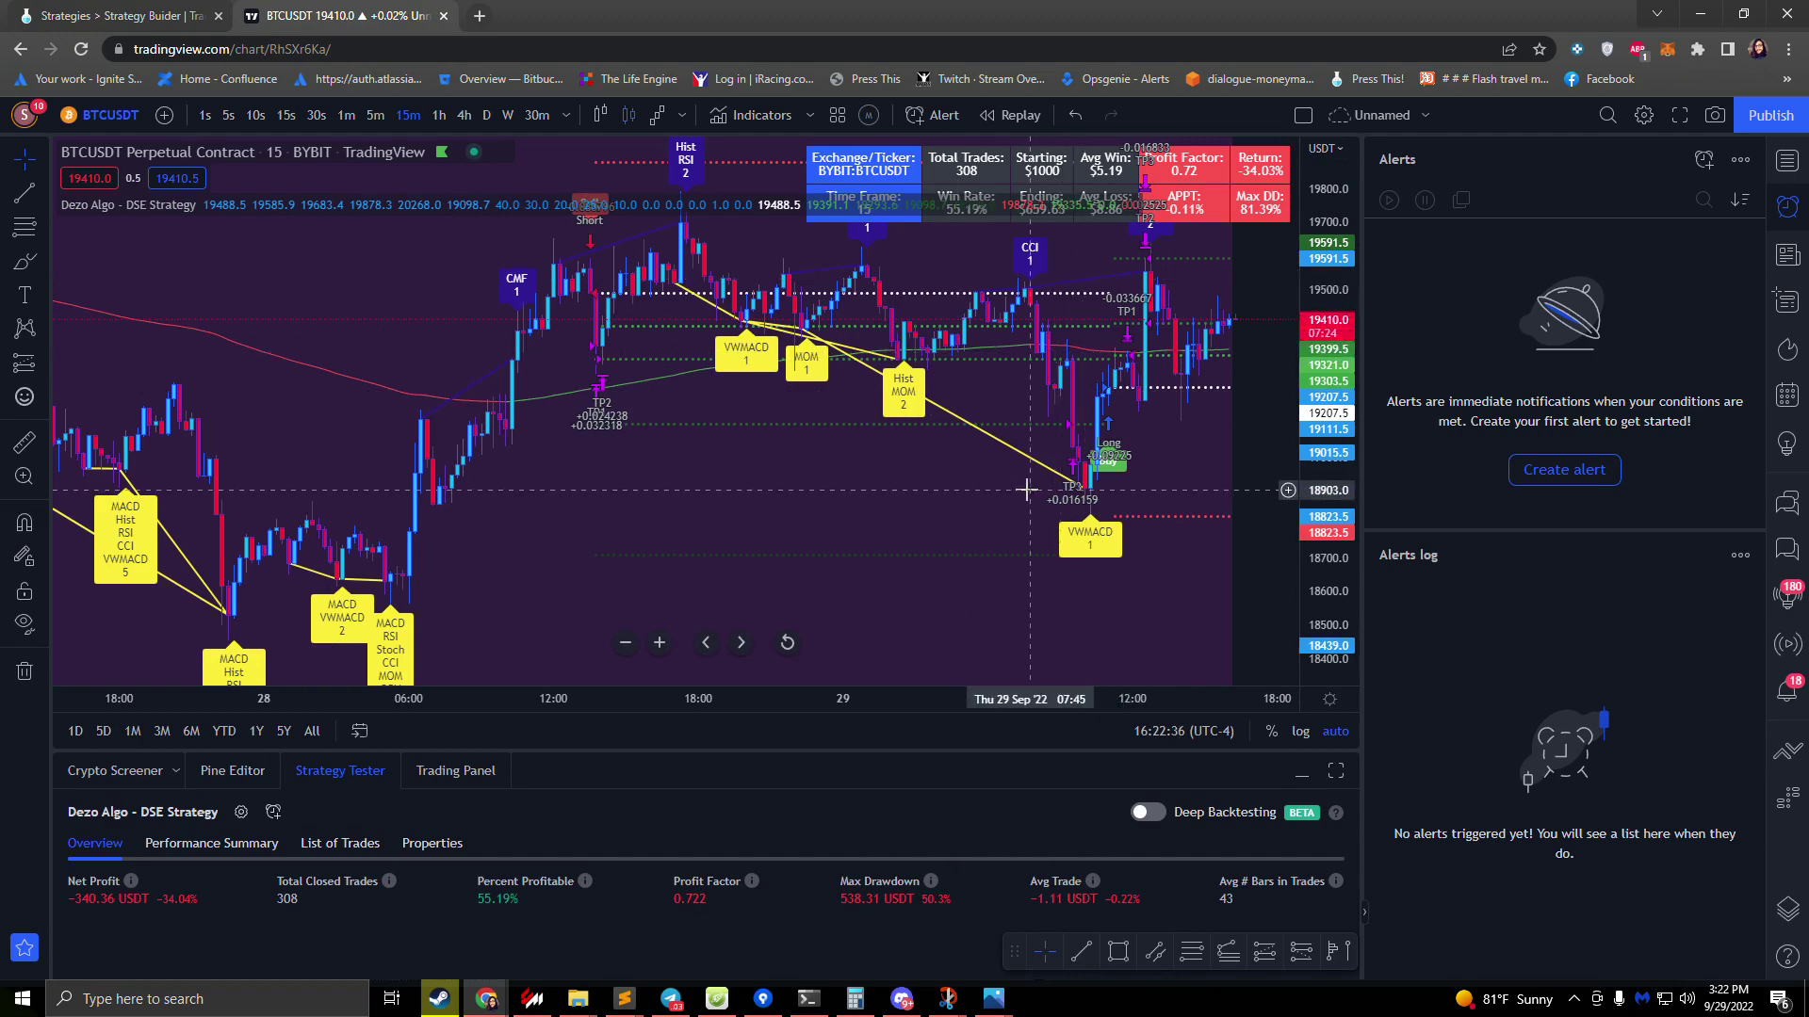
{"action": "left_click_drag", "start_coordinate": [1025, 505], "coordinate": [813, 431]}
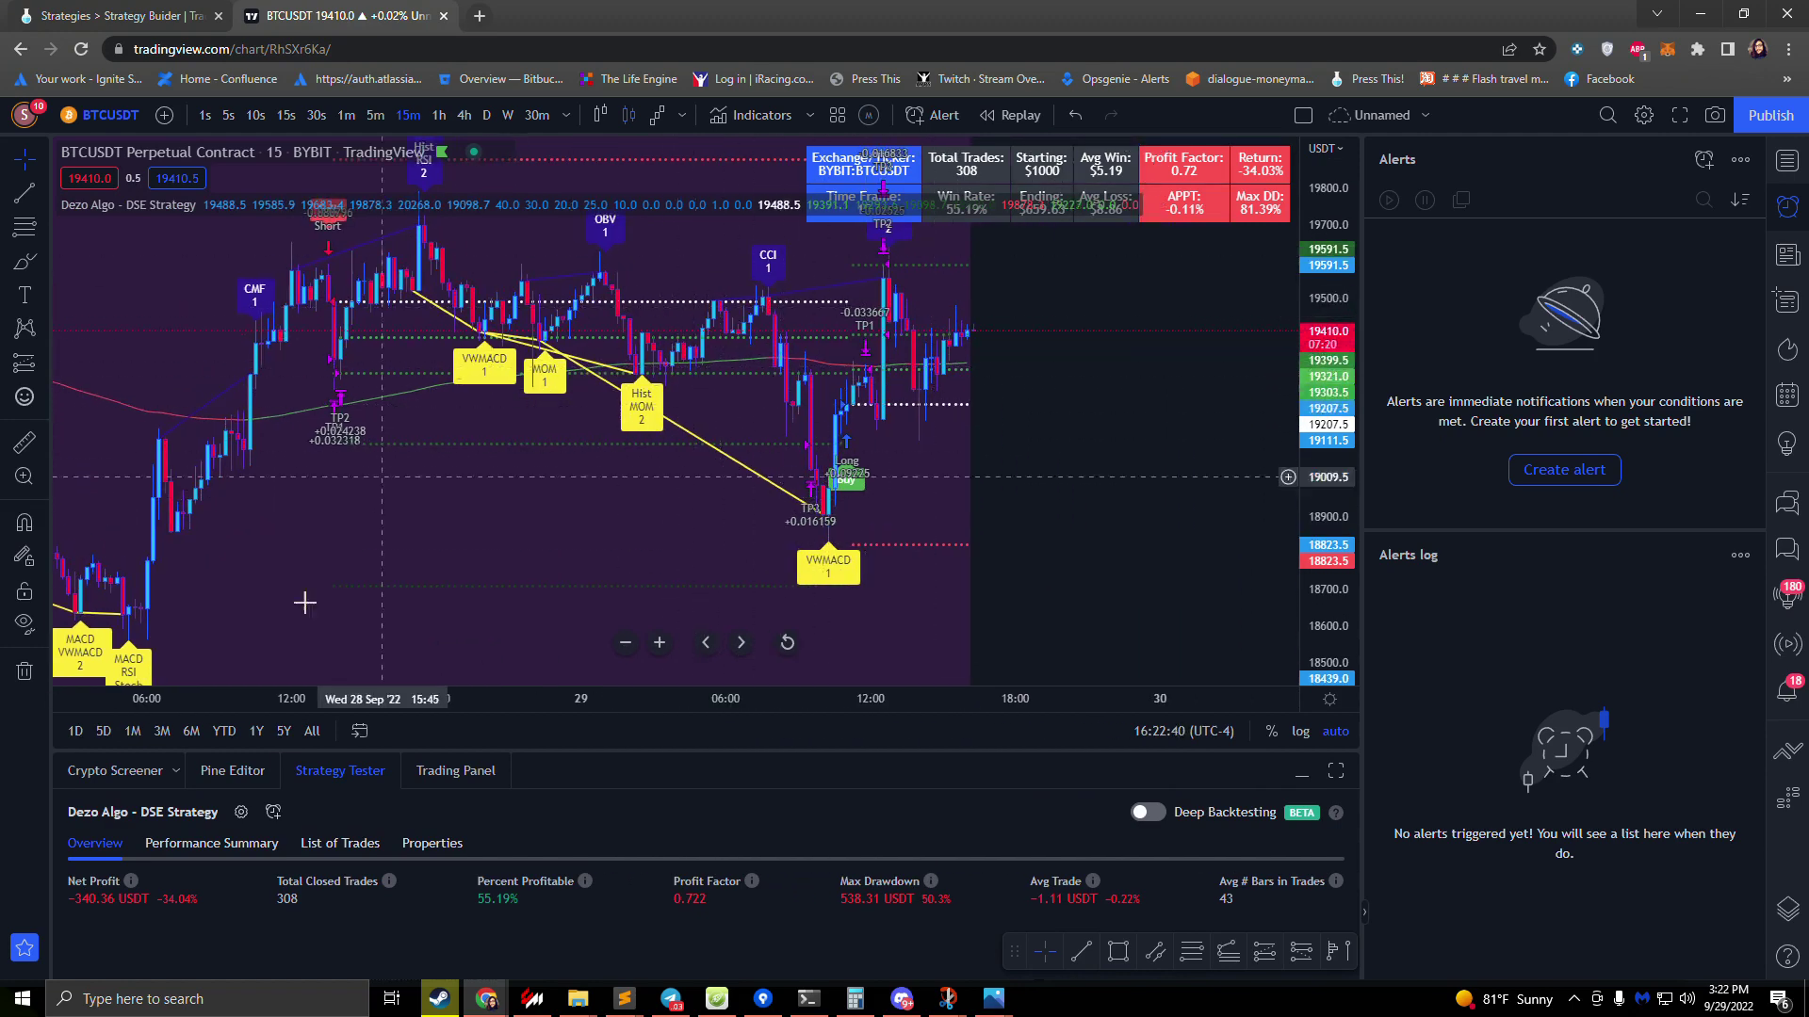
{"action": "left_click", "coordinate": [241, 815]}
{"action": "scroll", "coordinate": [810, 513], "scroll_direction": "down", "scroll_amount": 15}
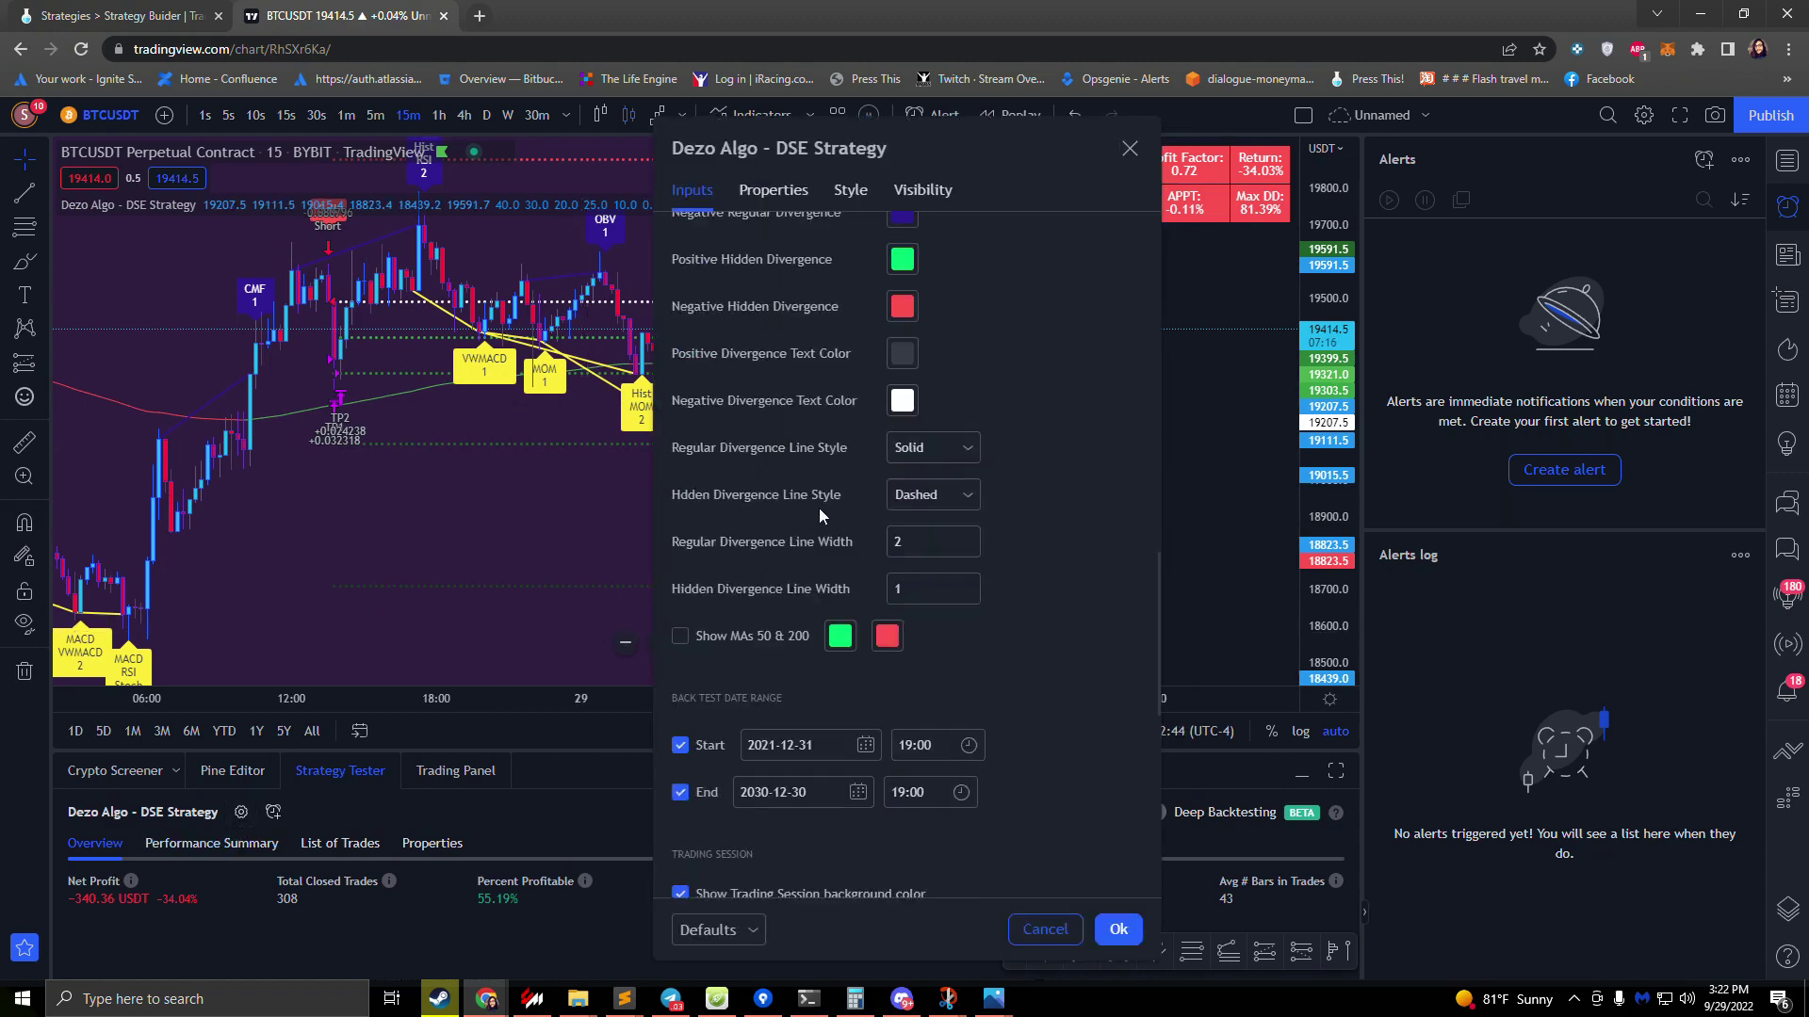
{"action": "scroll", "coordinate": [817, 507], "scroll_direction": "up", "scroll_amount": 10}
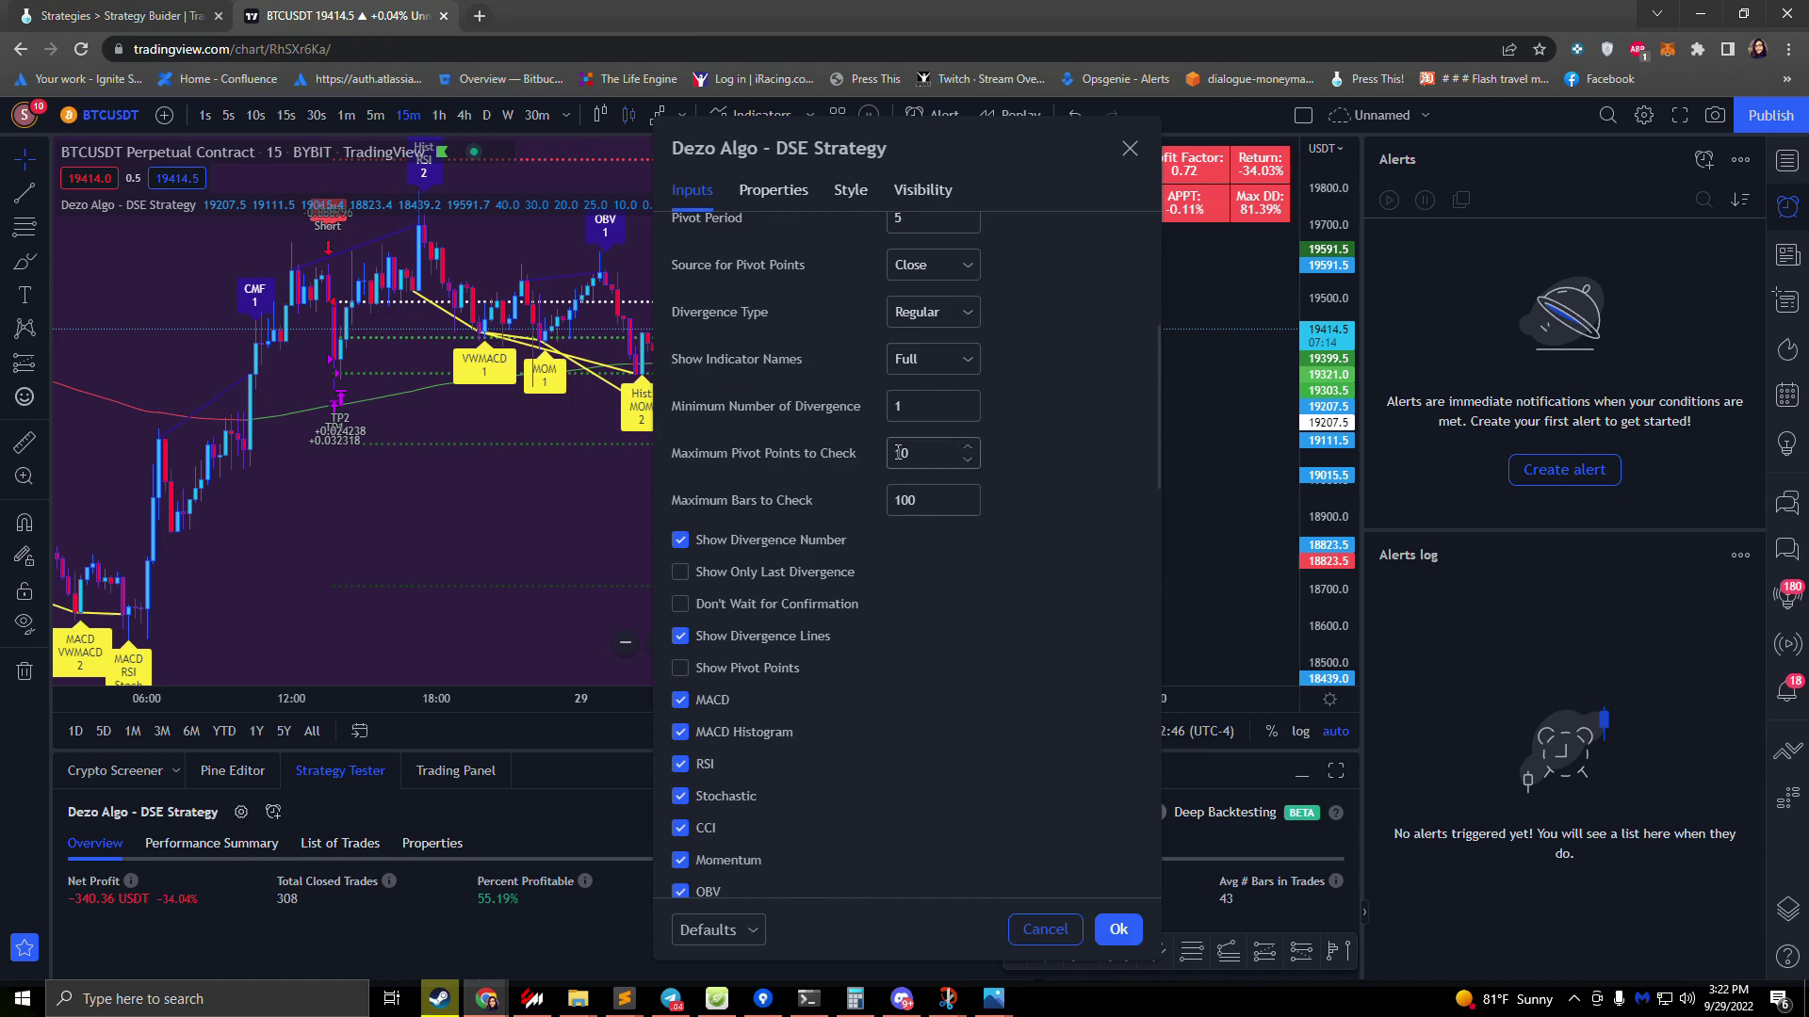
{"action": "scroll", "coordinate": [804, 507], "scroll_direction": "down", "scroll_amount": 12}
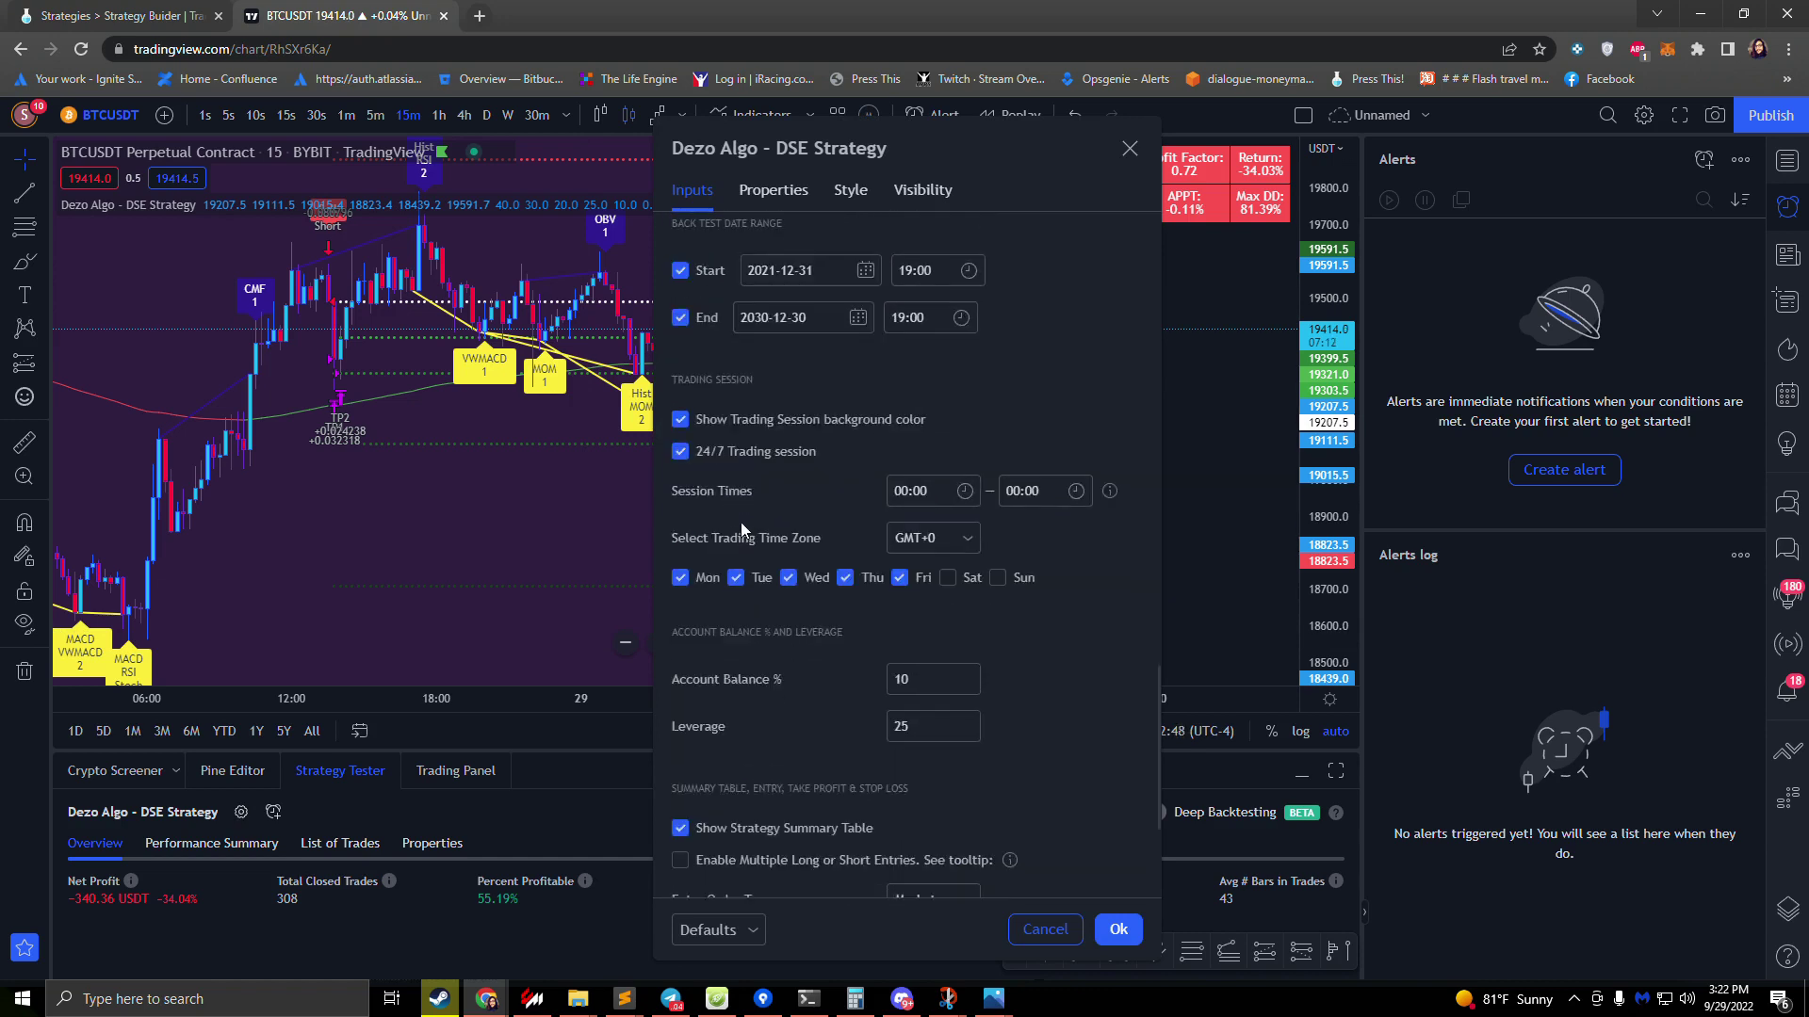
{"action": "scroll", "coordinate": [740, 522], "scroll_direction": "down", "scroll_amount": 2}
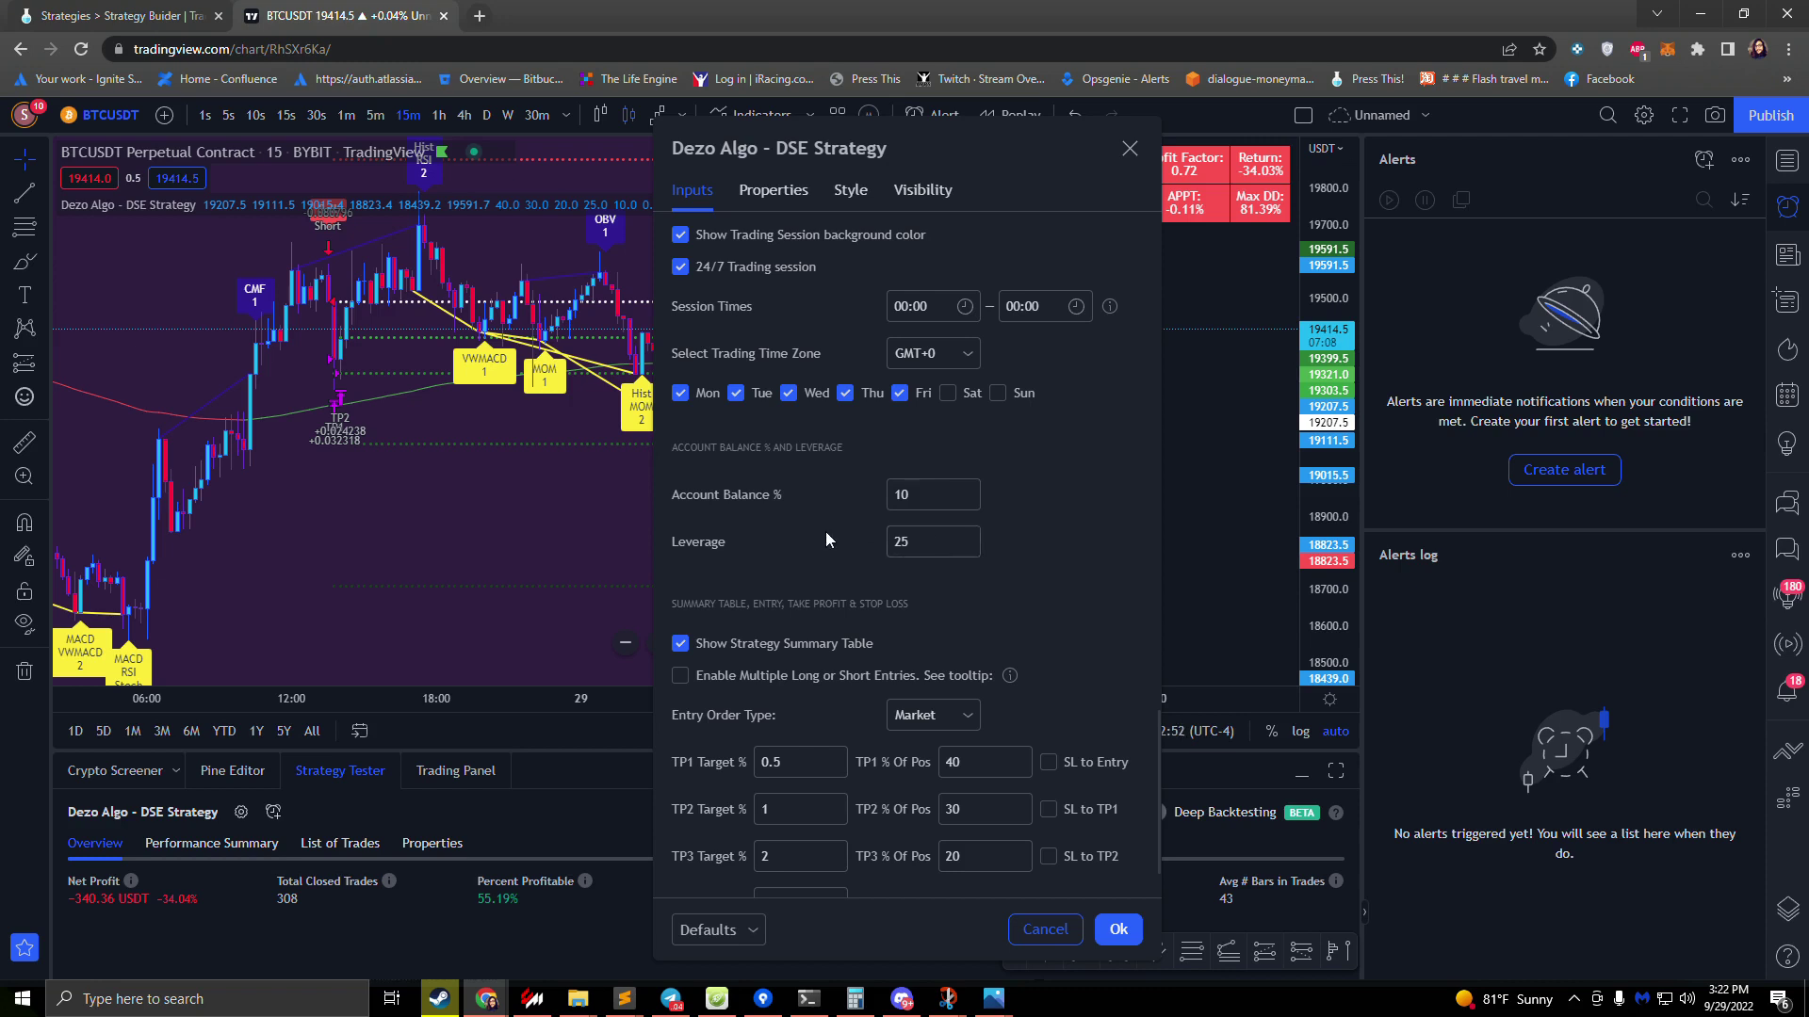
{"action": "scroll", "coordinate": [824, 533], "scroll_direction": "down", "scroll_amount": 1}
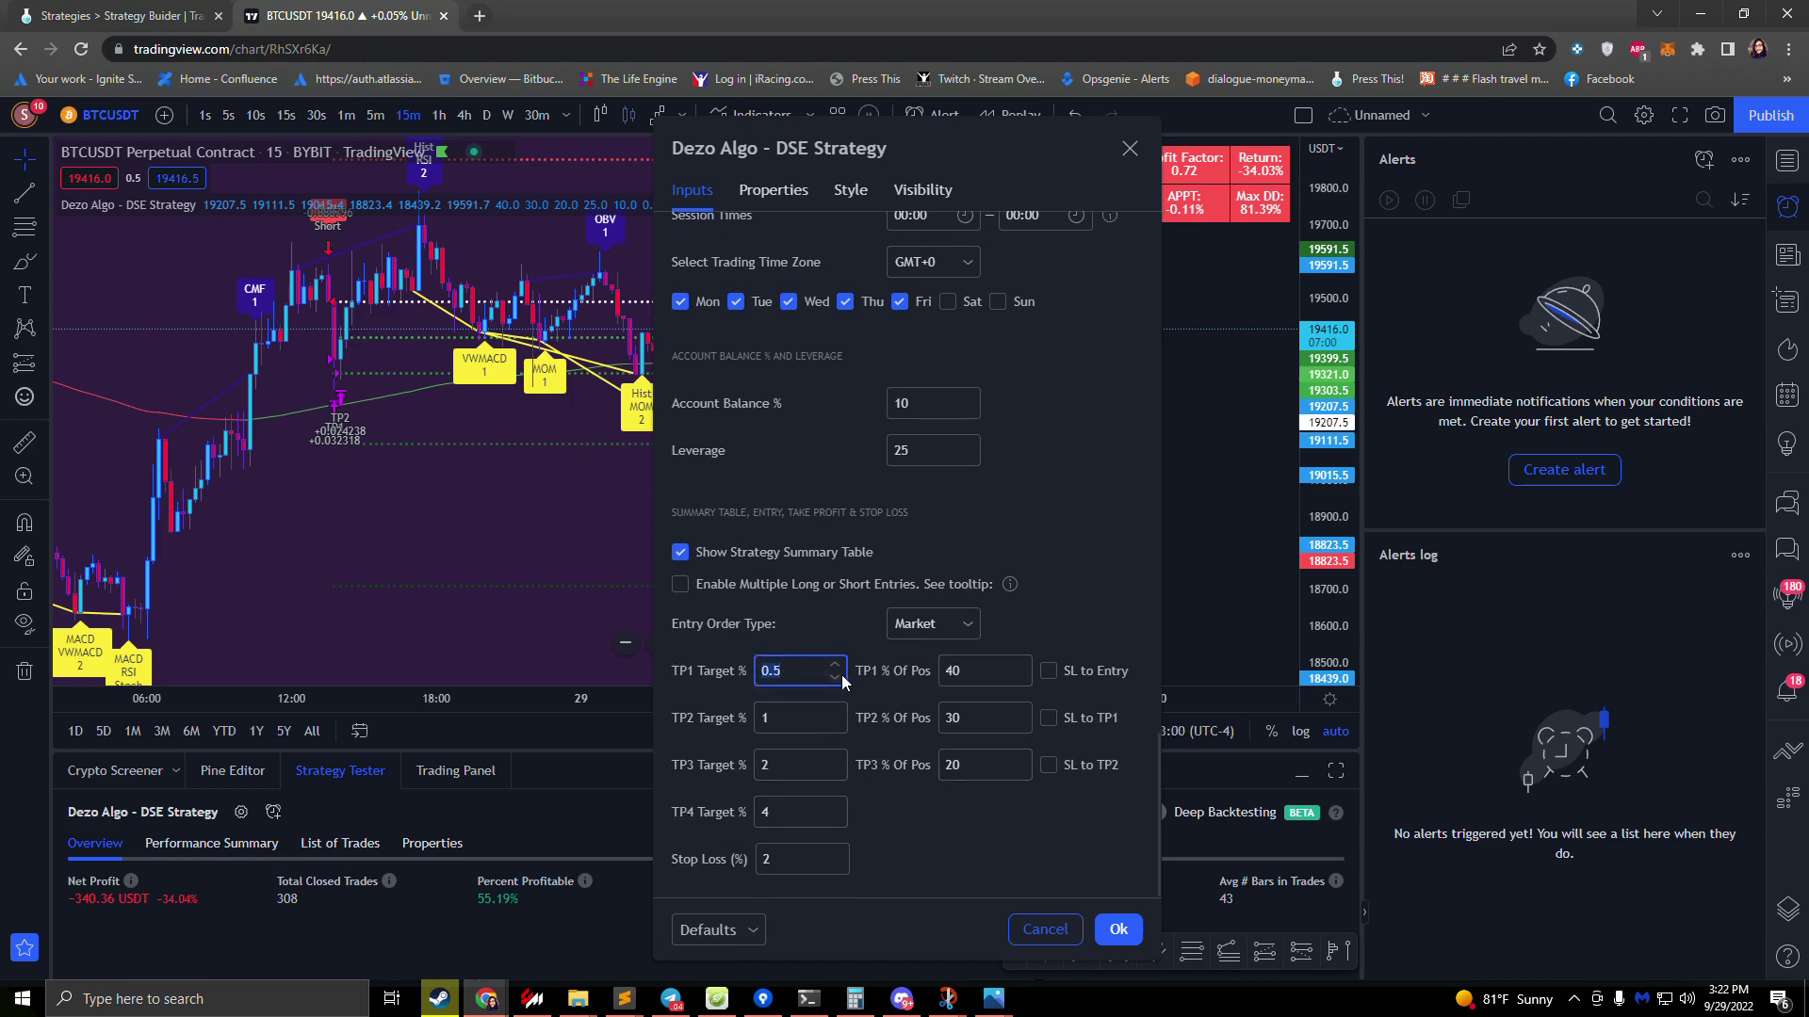
{"action": "left_click", "coordinate": [970, 663]}
{"action": "left_click", "coordinate": [921, 625]}
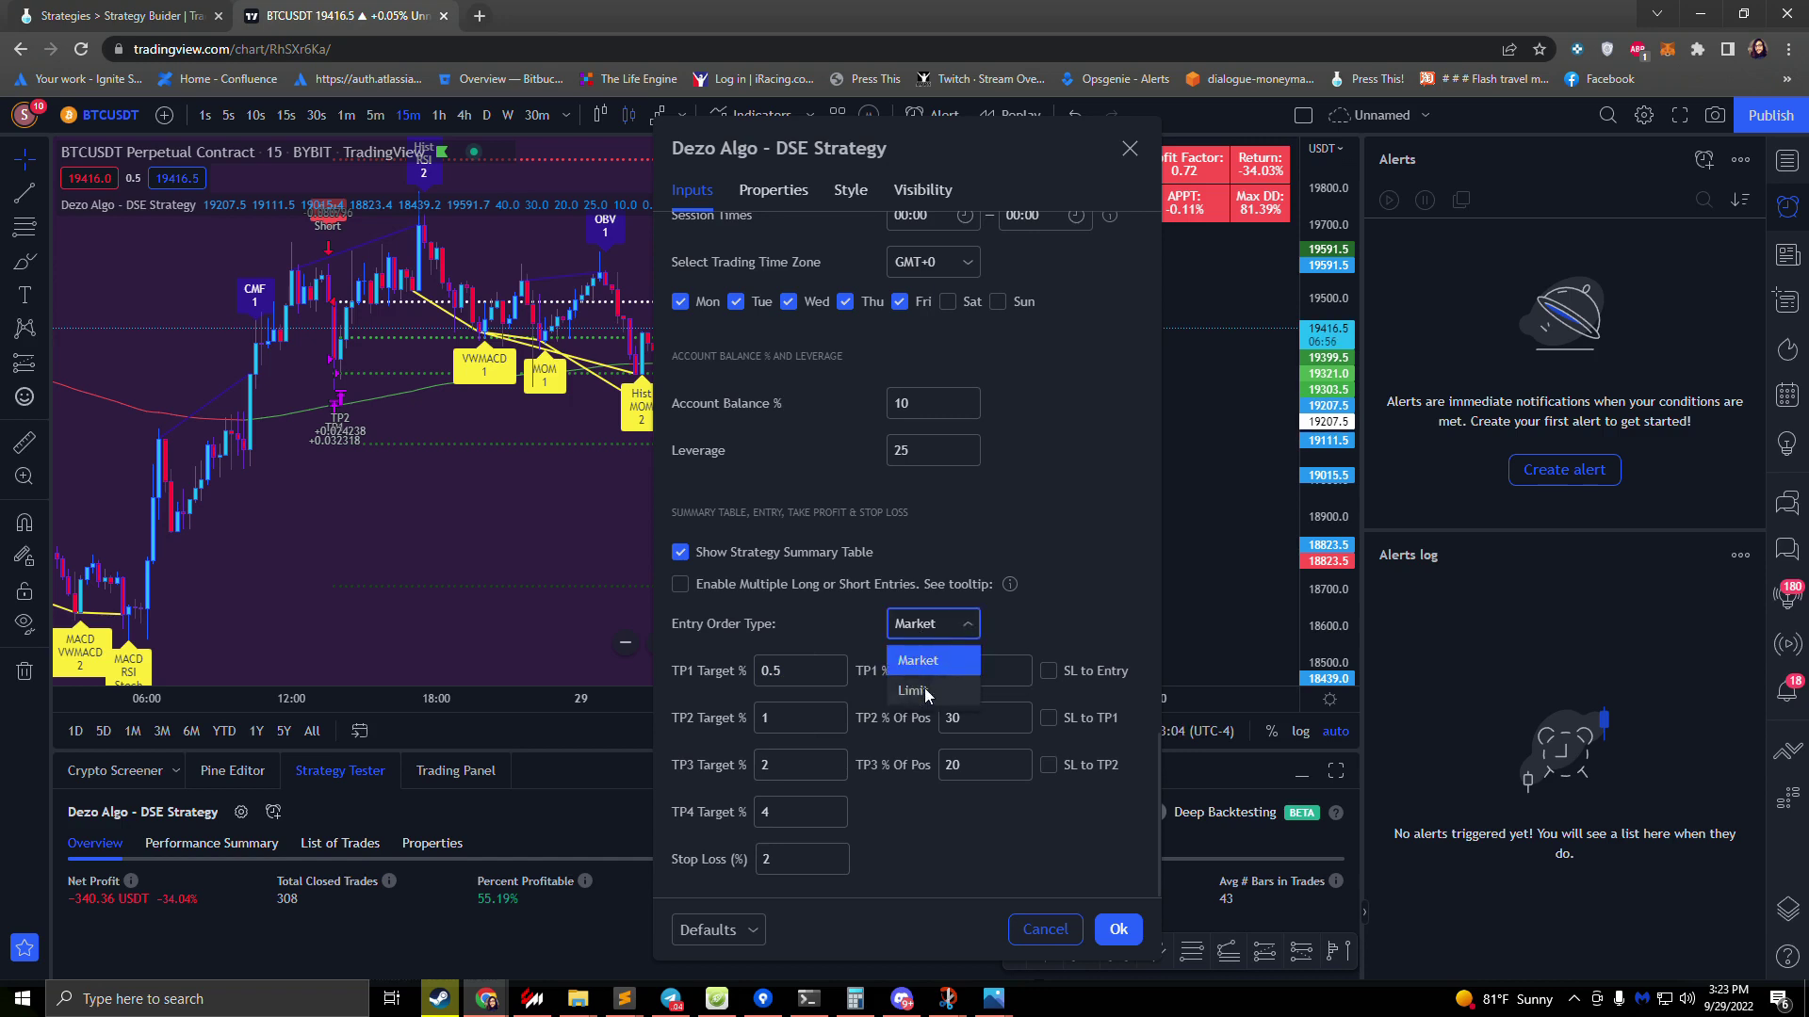
{"action": "left_click", "coordinate": [808, 613]}
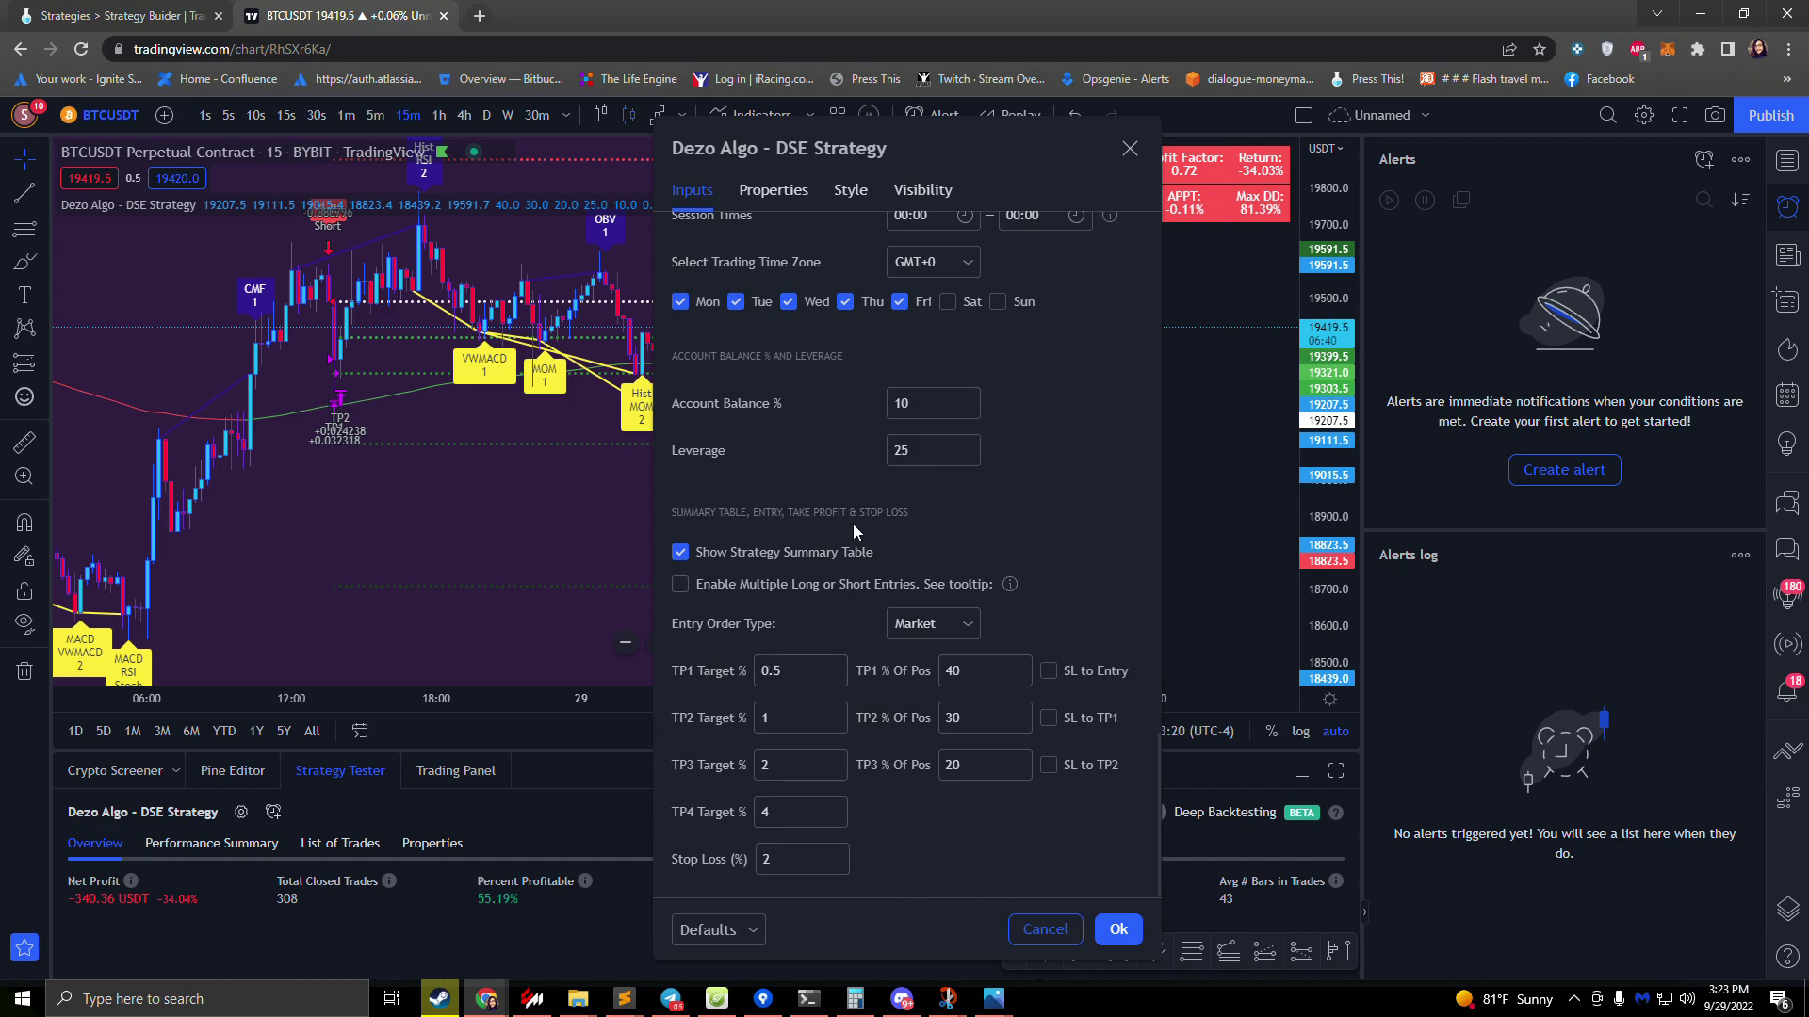
{"action": "scroll", "coordinate": [851, 554], "scroll_direction": "up", "scroll_amount": 5}
{"action": "scroll", "coordinate": [850, 558], "scroll_direction": "down", "scroll_amount": 5}
{"action": "left_click", "coordinate": [1119, 930]}
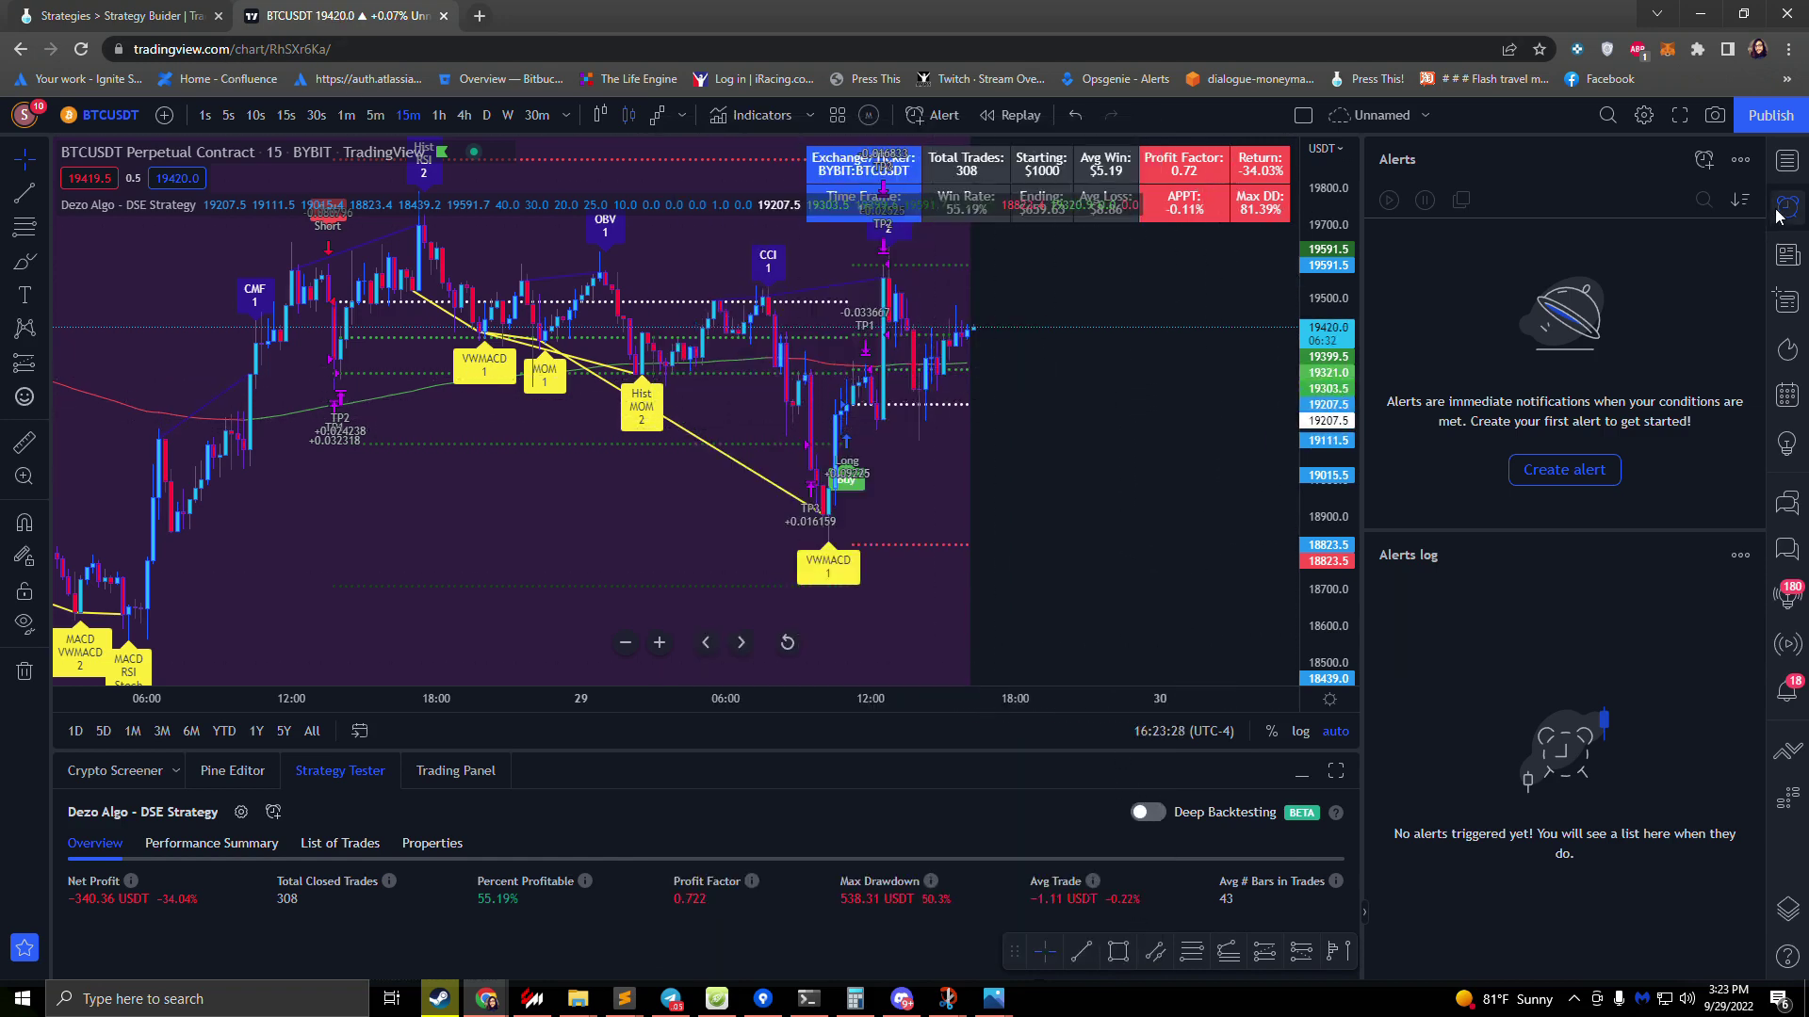
- Start a new alert with condition Dezo Algo - DSE Strategy, triggered on order fills only
{"action": "left_click", "coordinate": [1703, 160]}
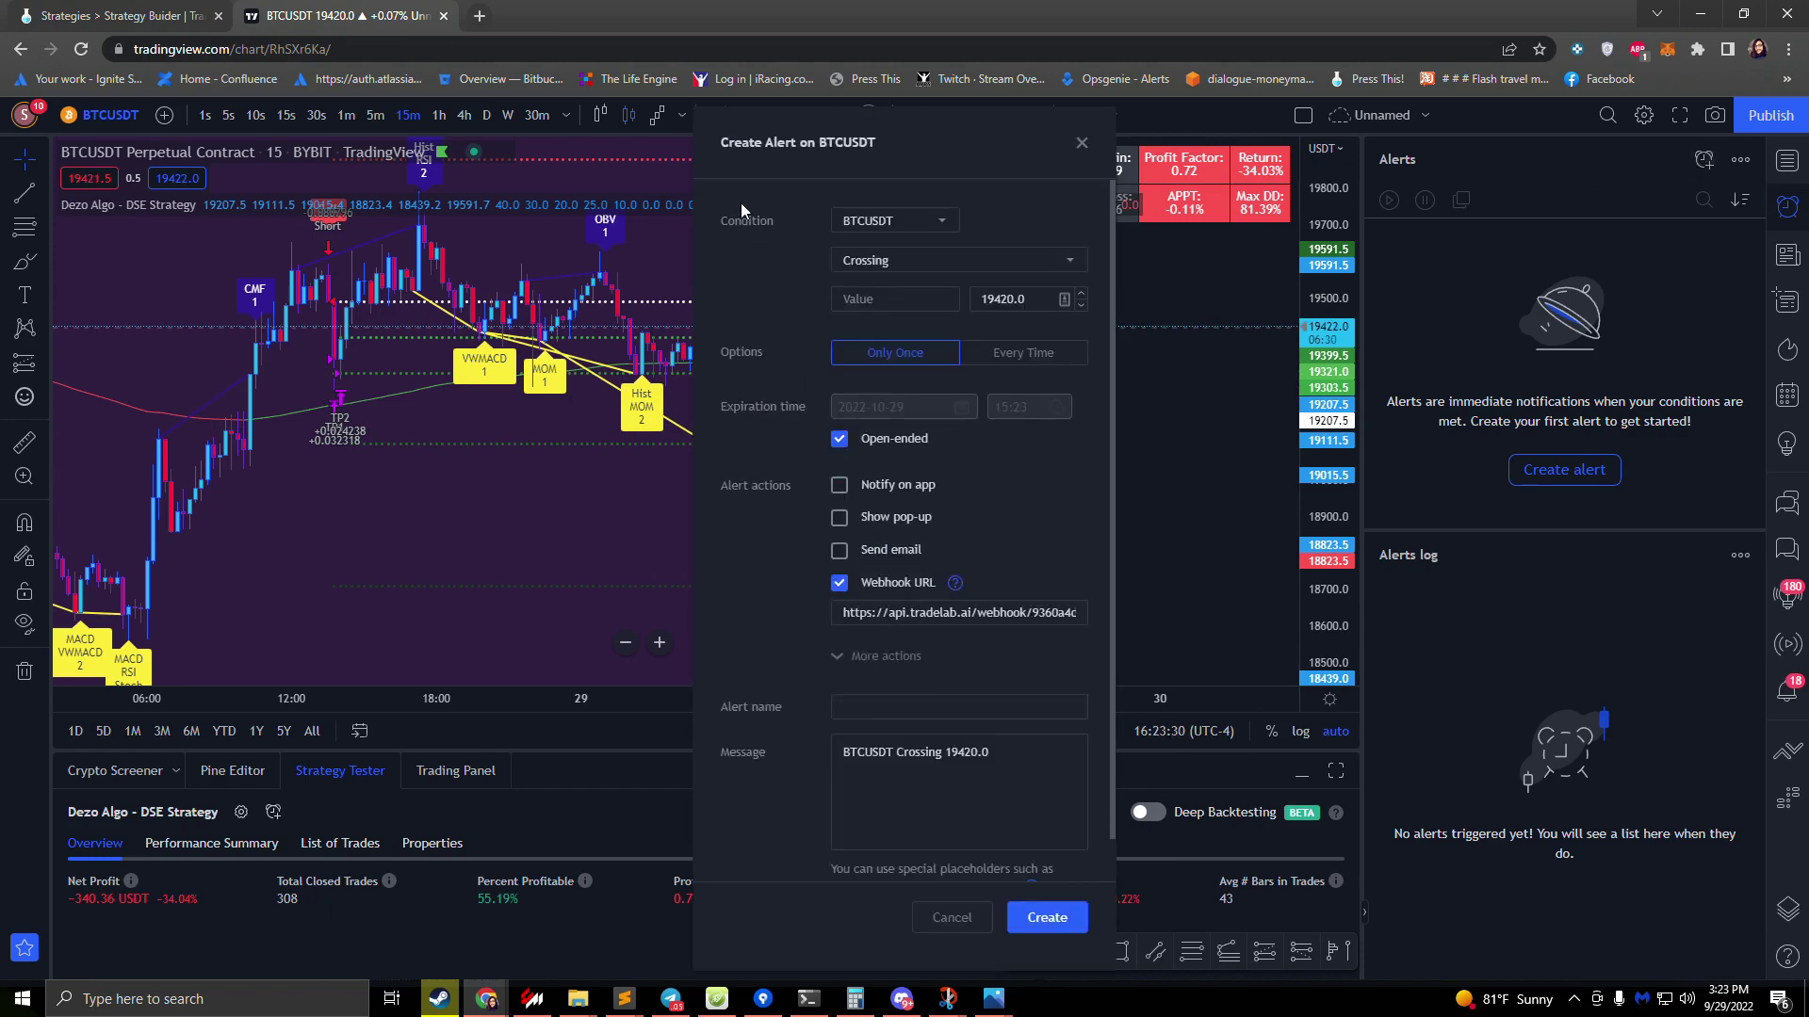
{"action": "left_click", "coordinate": [81, 18]}
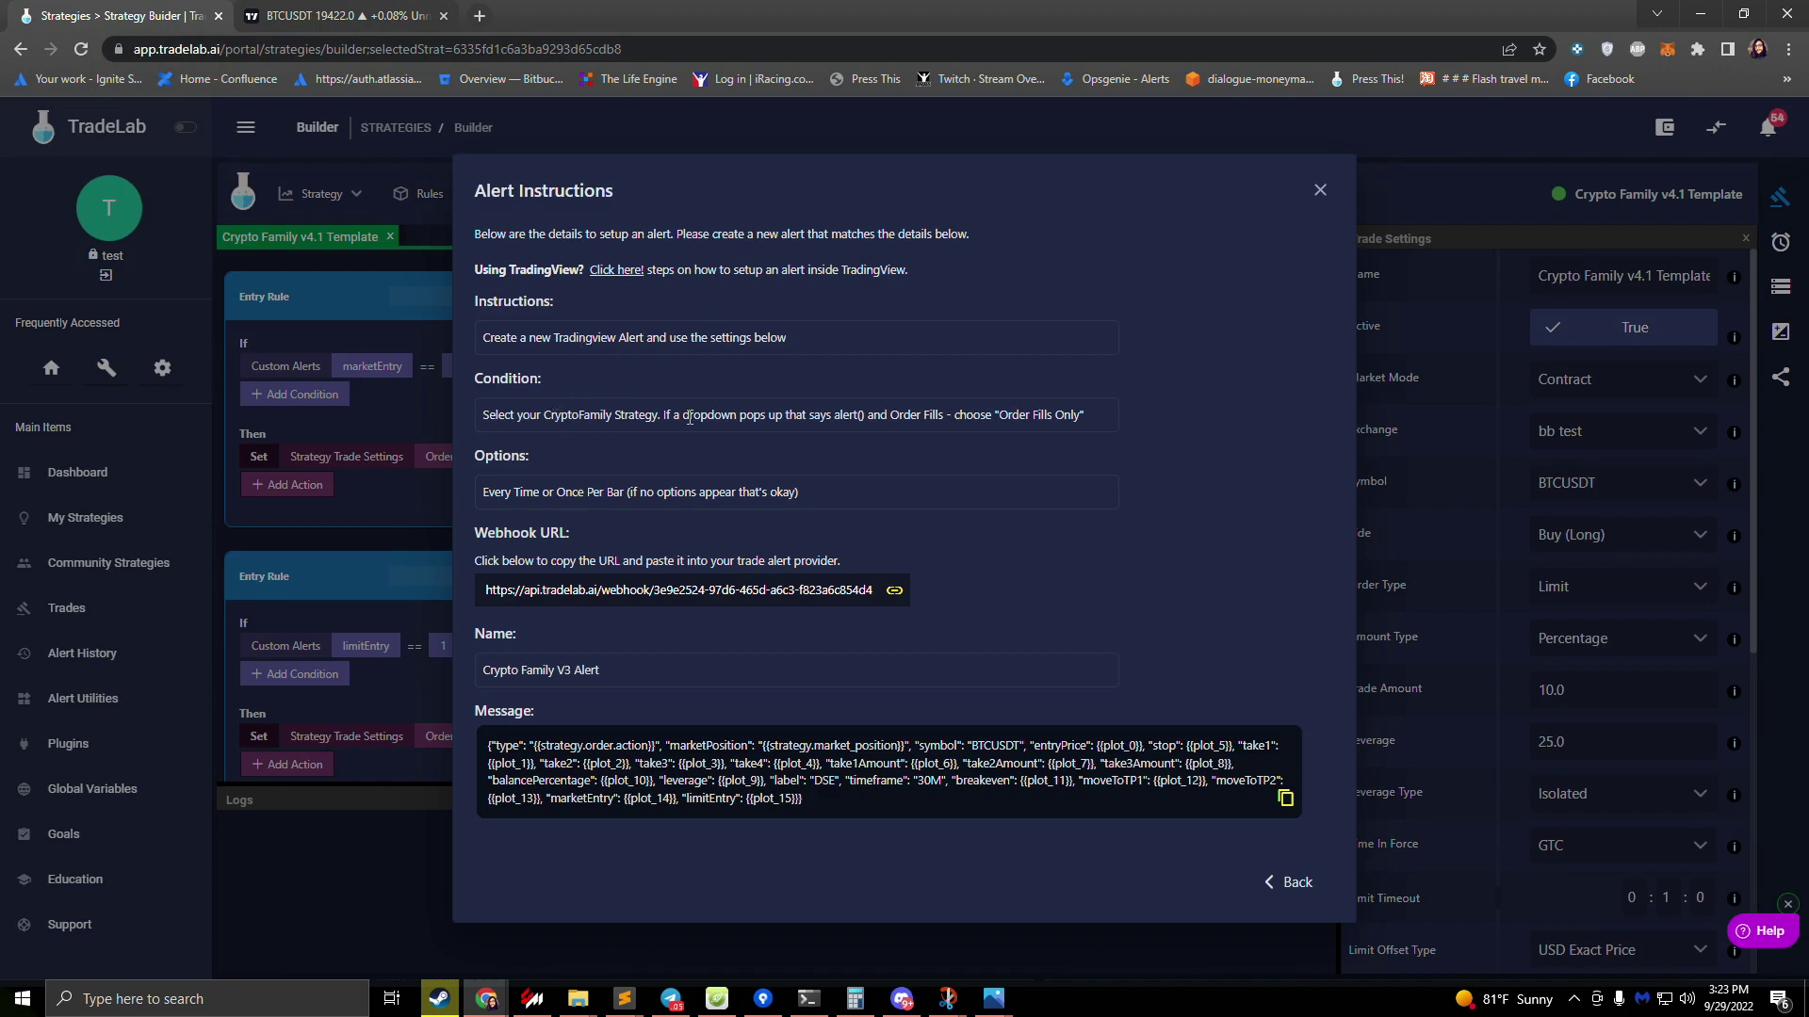
{"action": "left_click", "coordinate": [332, 19]}
{"action": "left_click", "coordinate": [857, 224]}
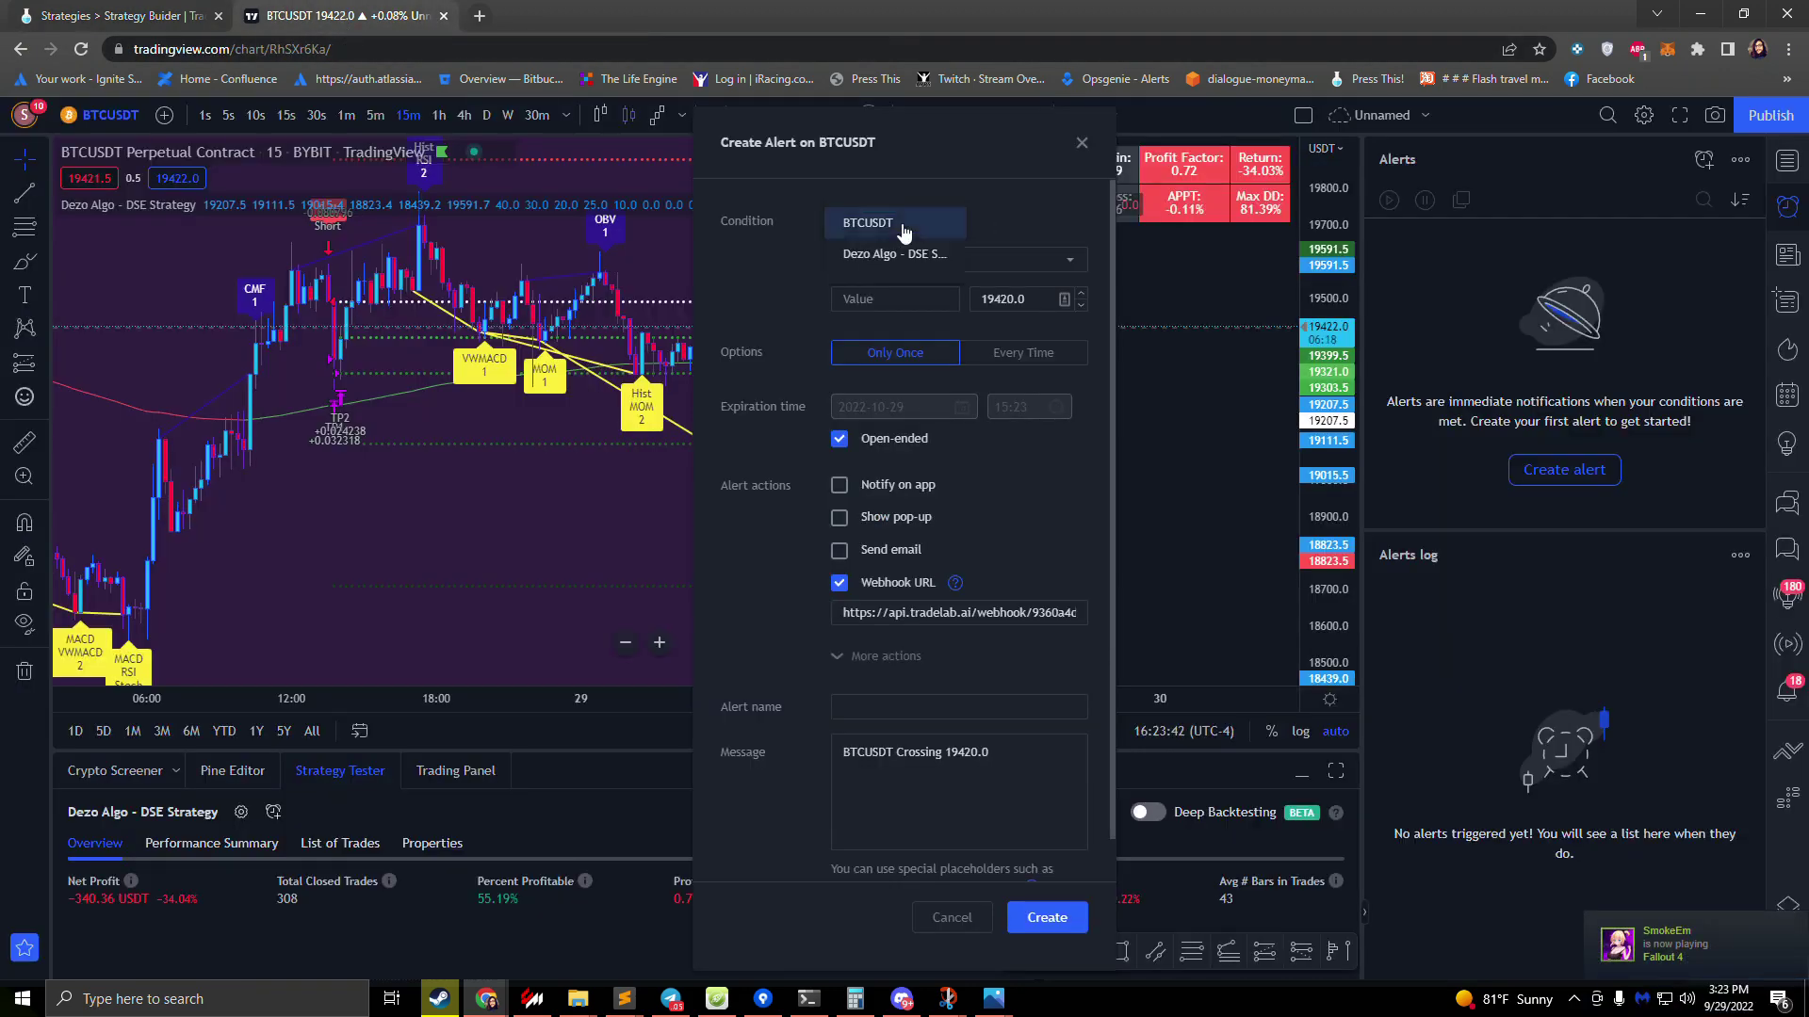
{"action": "left_click", "coordinate": [857, 266]}
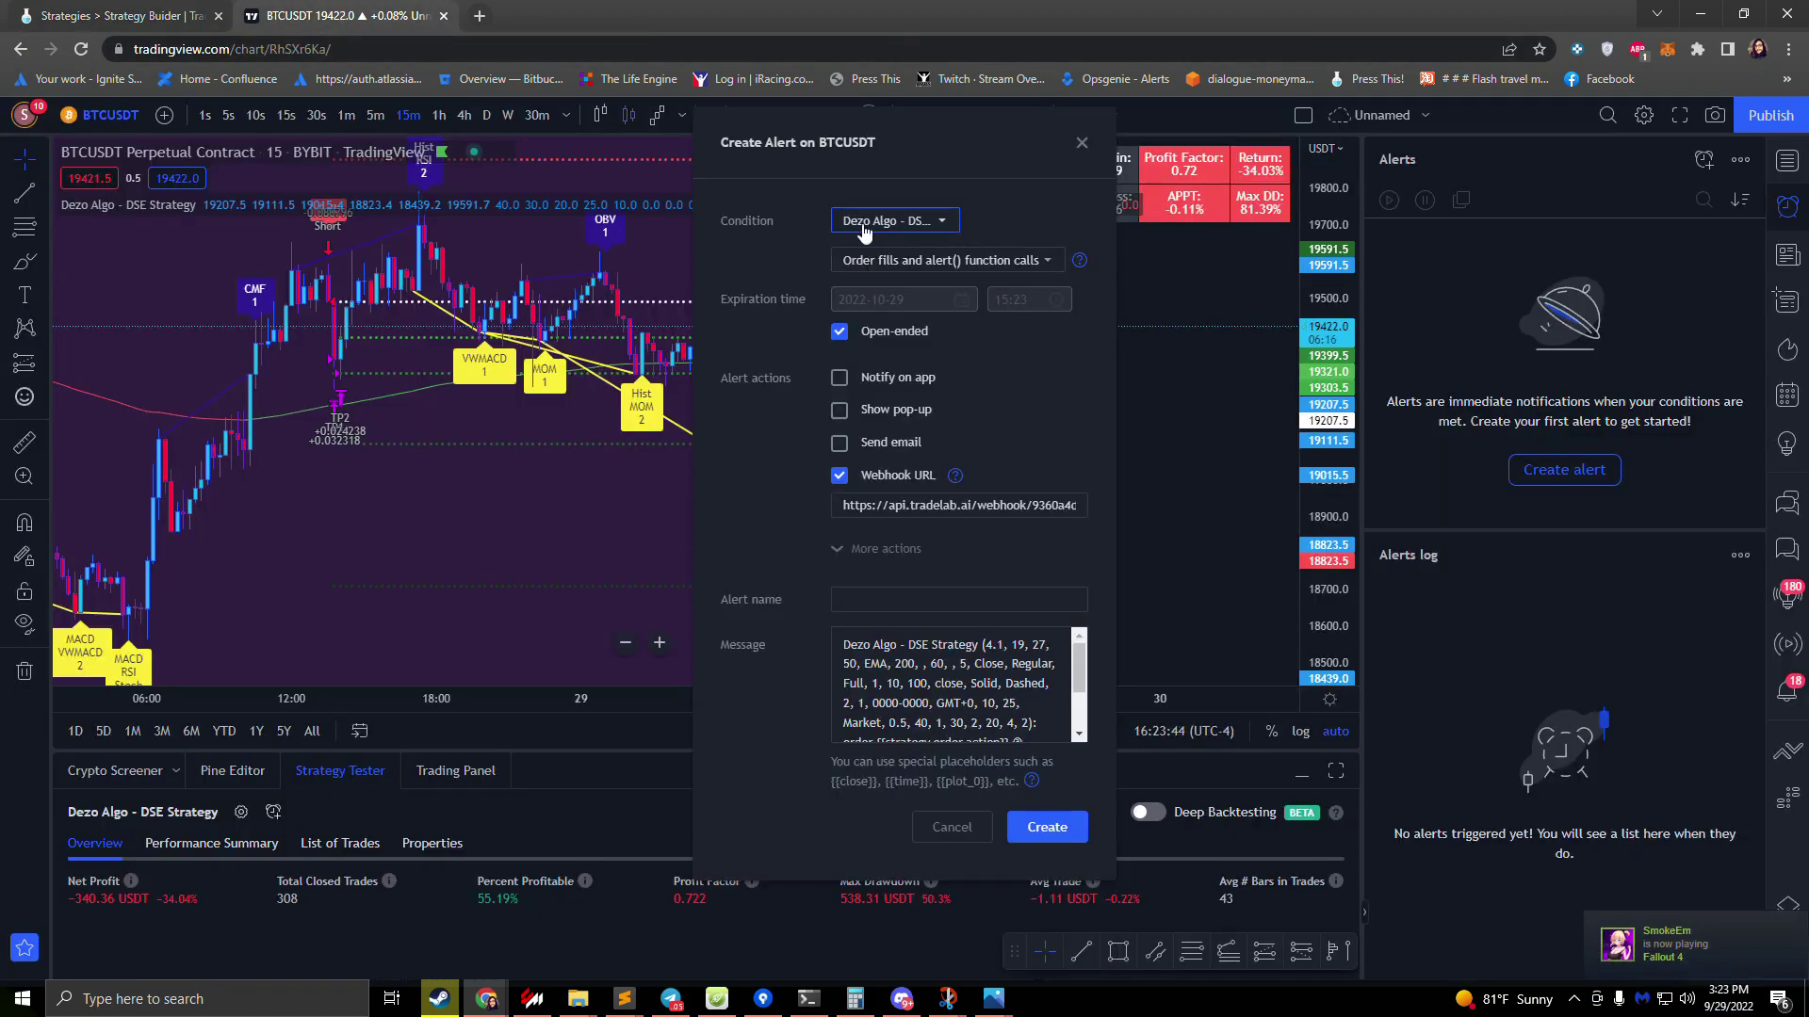
{"action": "left_click", "coordinate": [938, 267]}
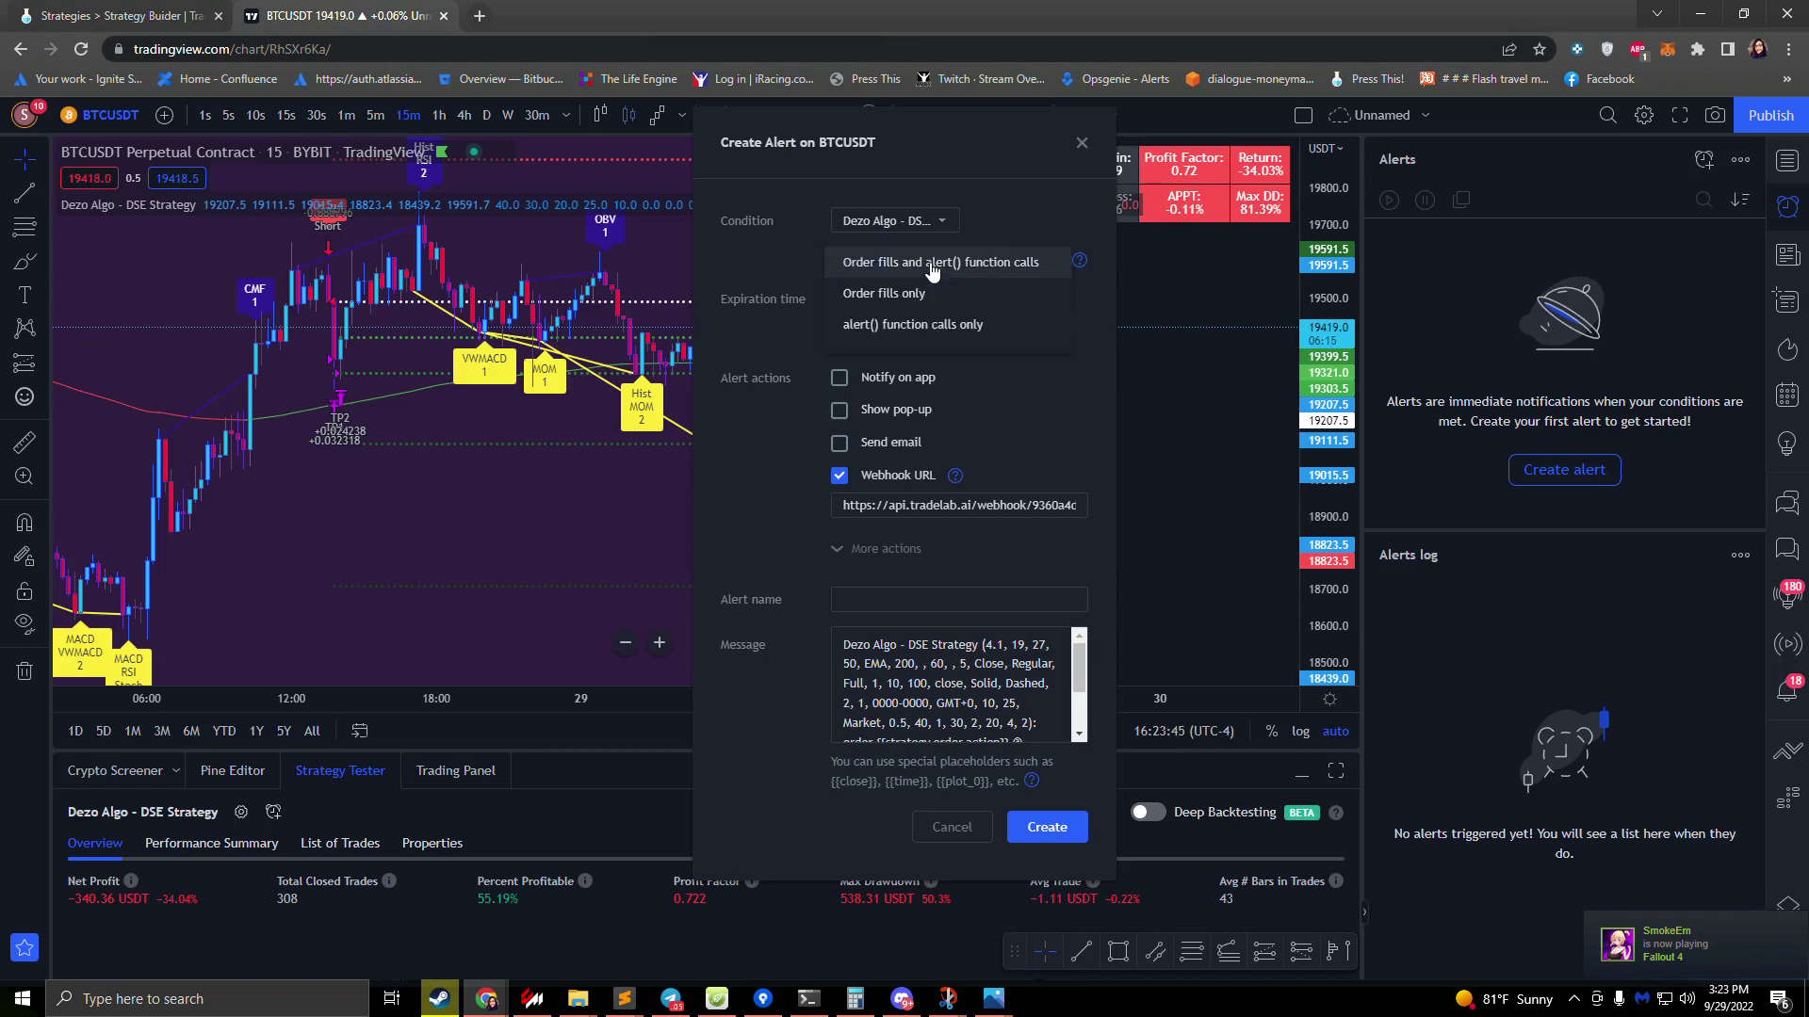
{"action": "left_click", "coordinate": [886, 294]}
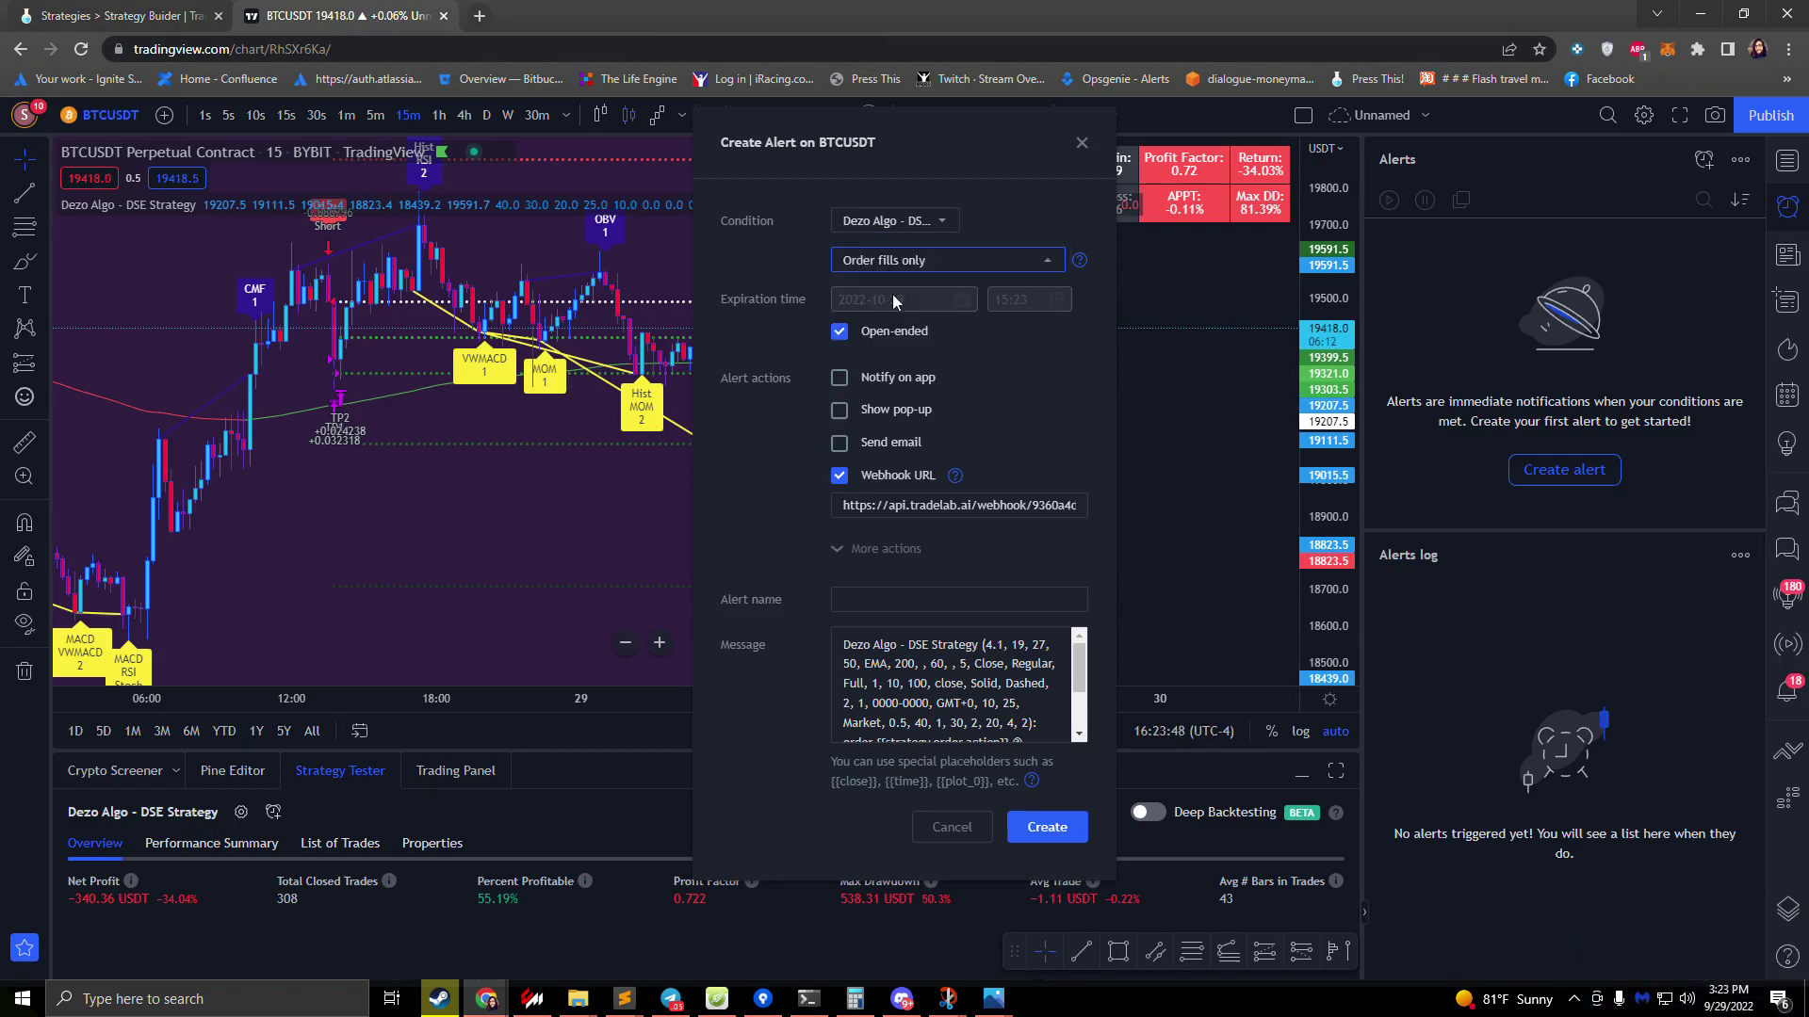
{"action": "left_click", "coordinate": [98, 14]}
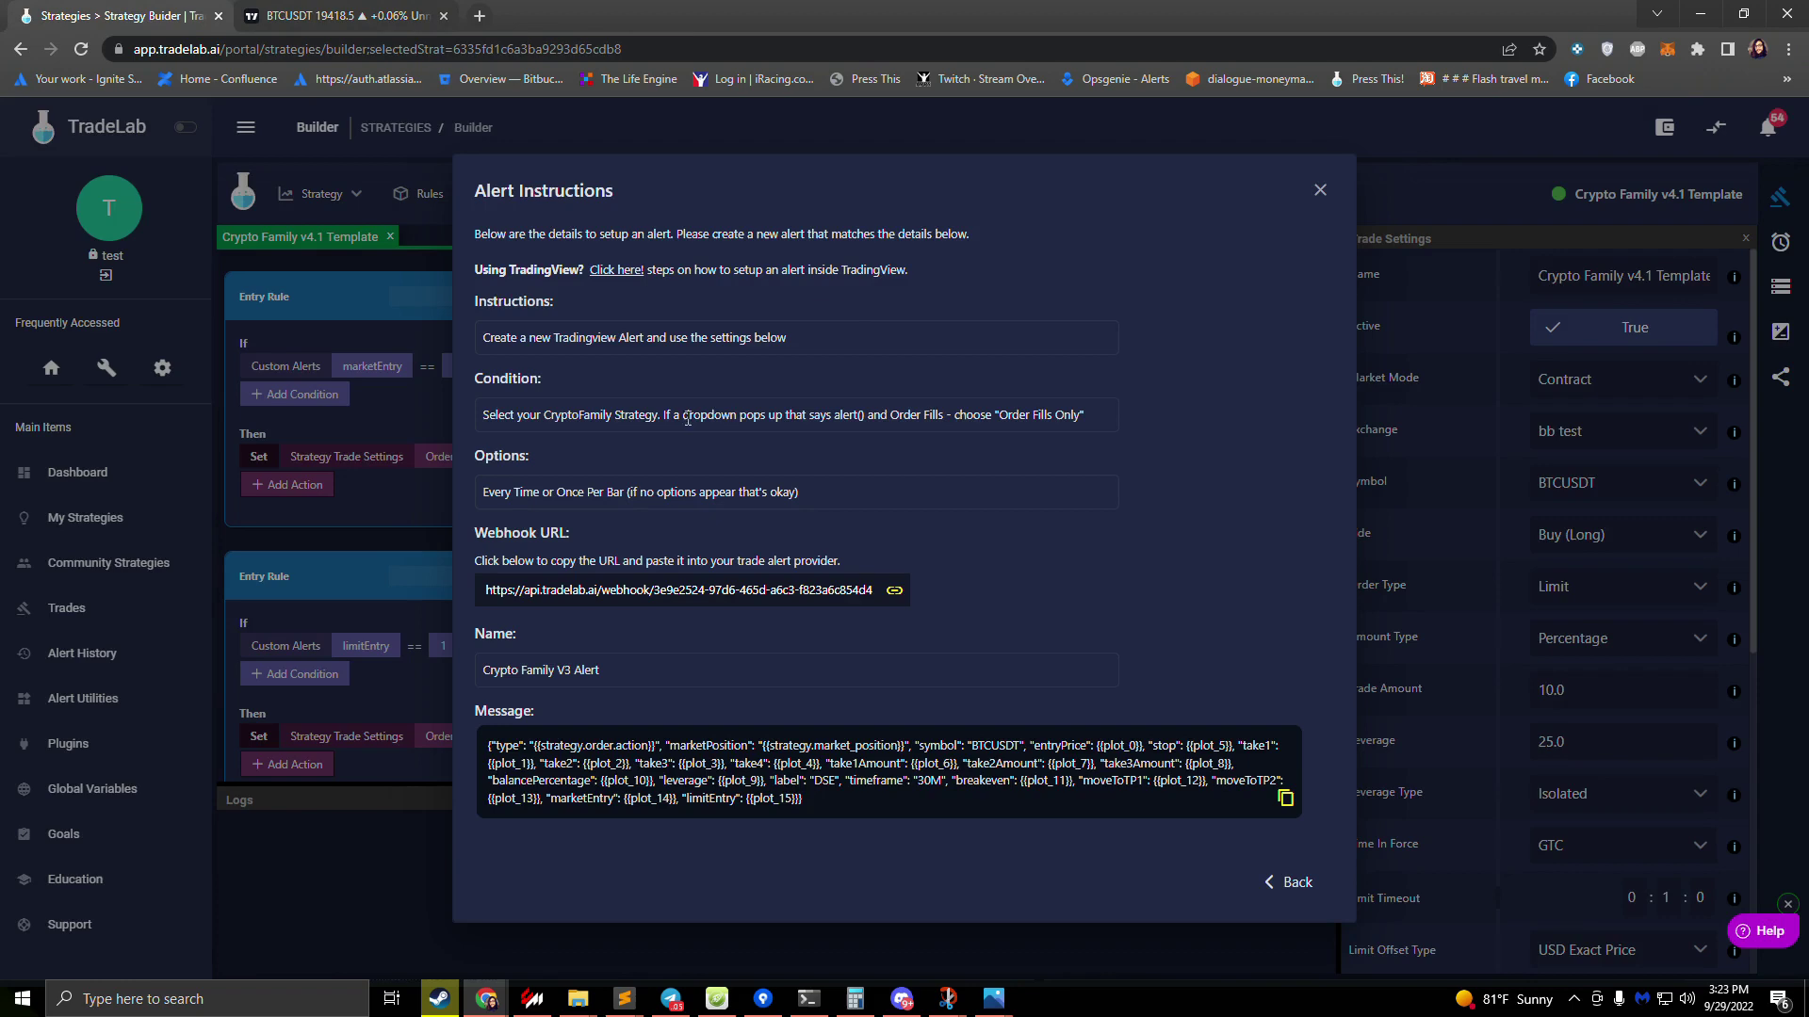
- Highlight the Order Fills Only instruction in TradeLab, then go back to the alert draft
{"action": "left_click_drag", "start_coordinate": [985, 415], "coordinate": [1083, 415]}
{"action": "left_click", "coordinate": [311, 16]}
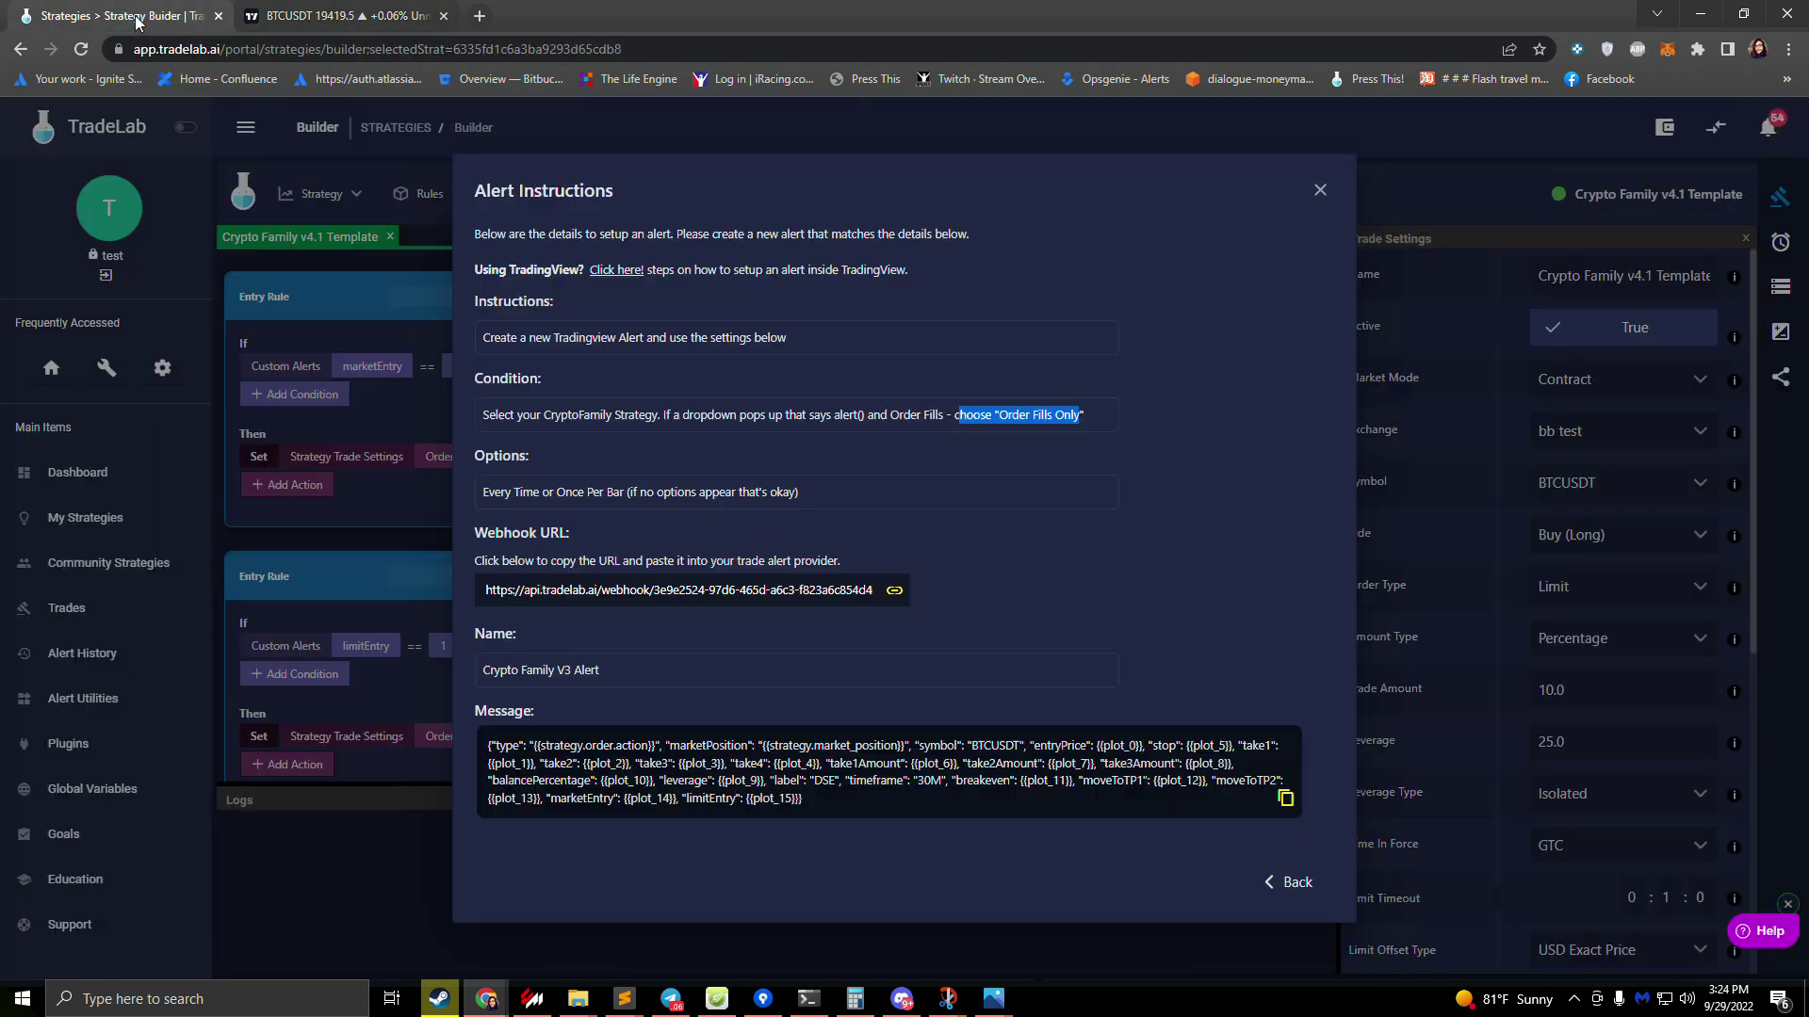
- Paste TradeLab's webhook URL into the alert's Webhook URL field
{"action": "left_click", "coordinate": [137, 19]}
{"action": "left_click", "coordinate": [596, 591]}
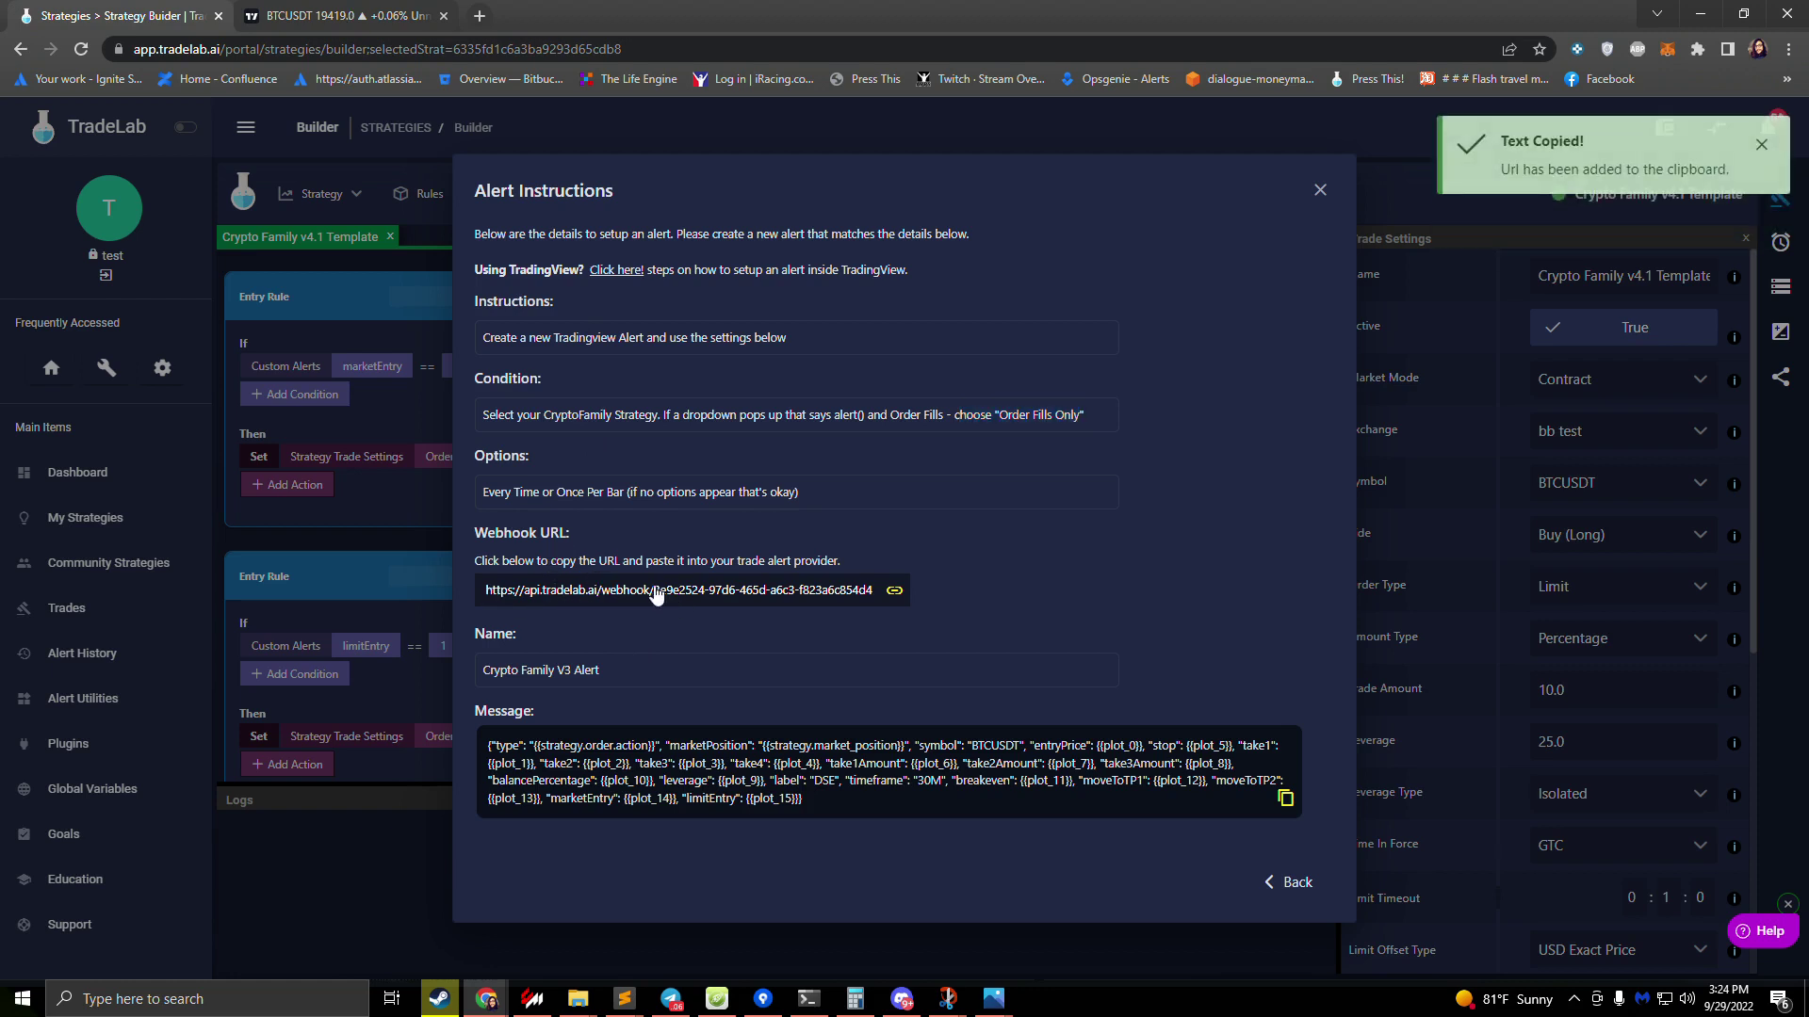
{"action": "left_click", "coordinate": [341, 16]}
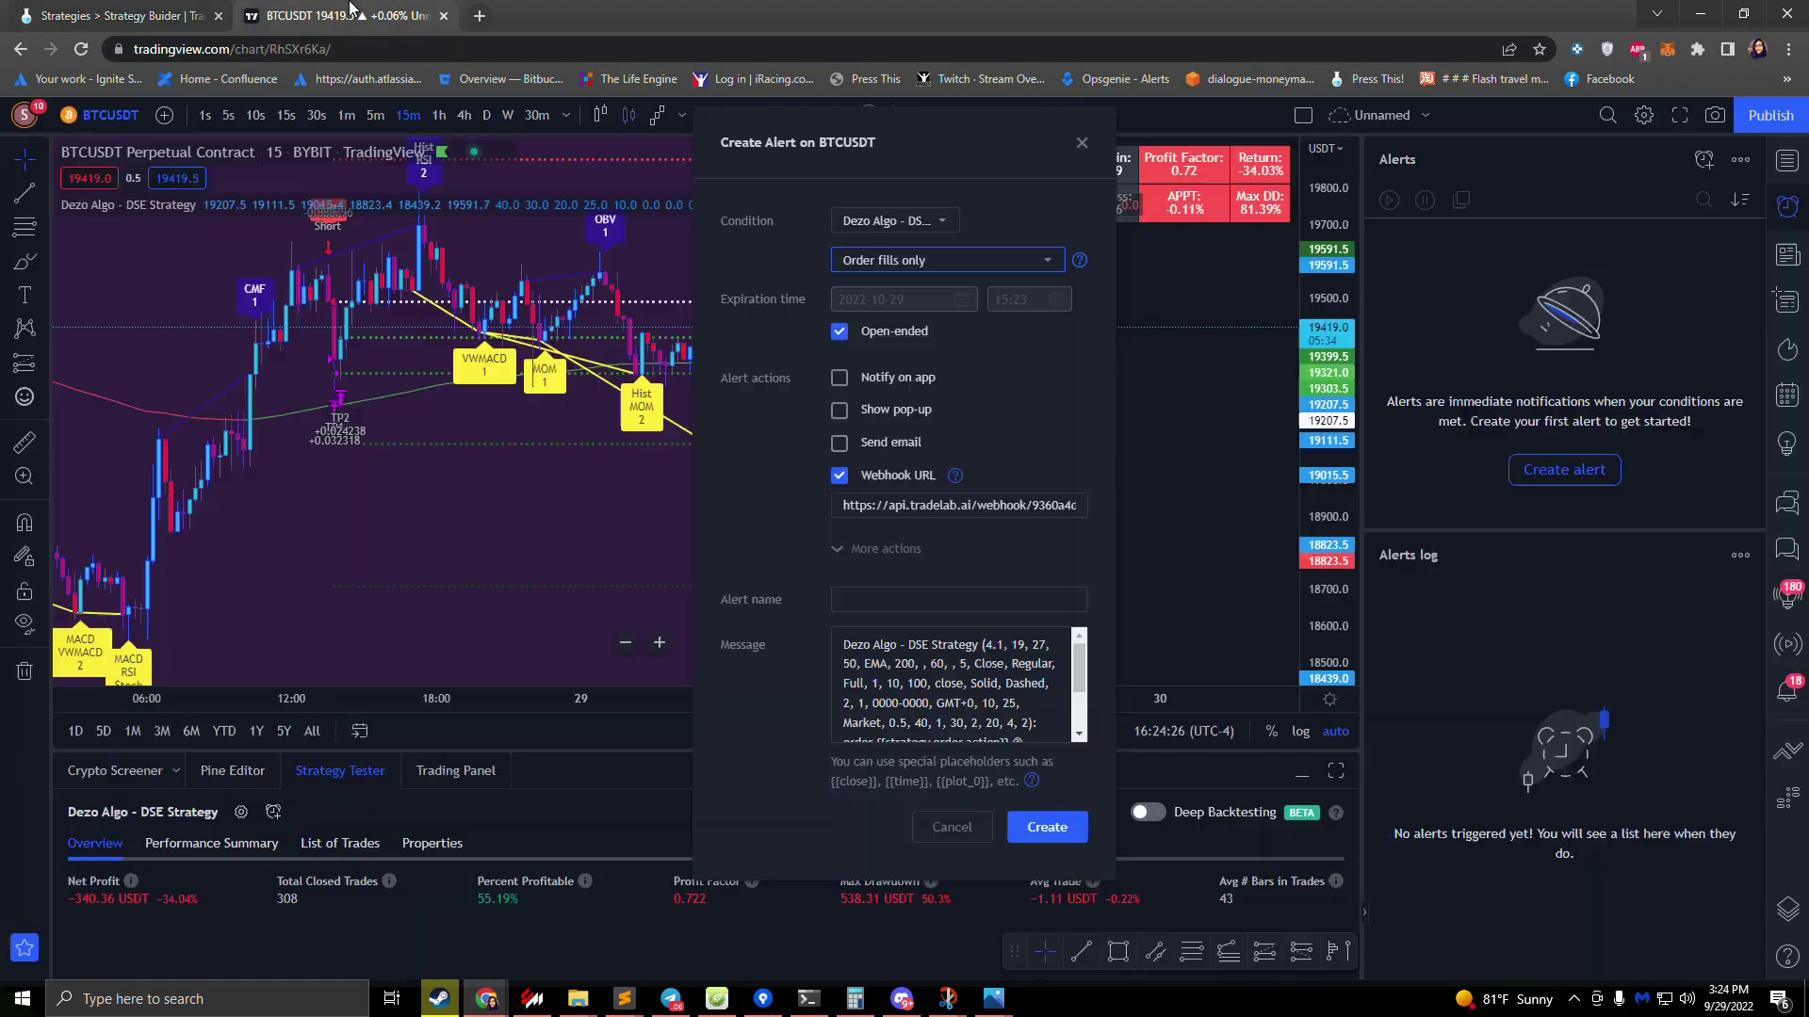
{"action": "triple_click", "coordinate": [917, 507]}
{"action": "key", "text": "ctrl+v"}
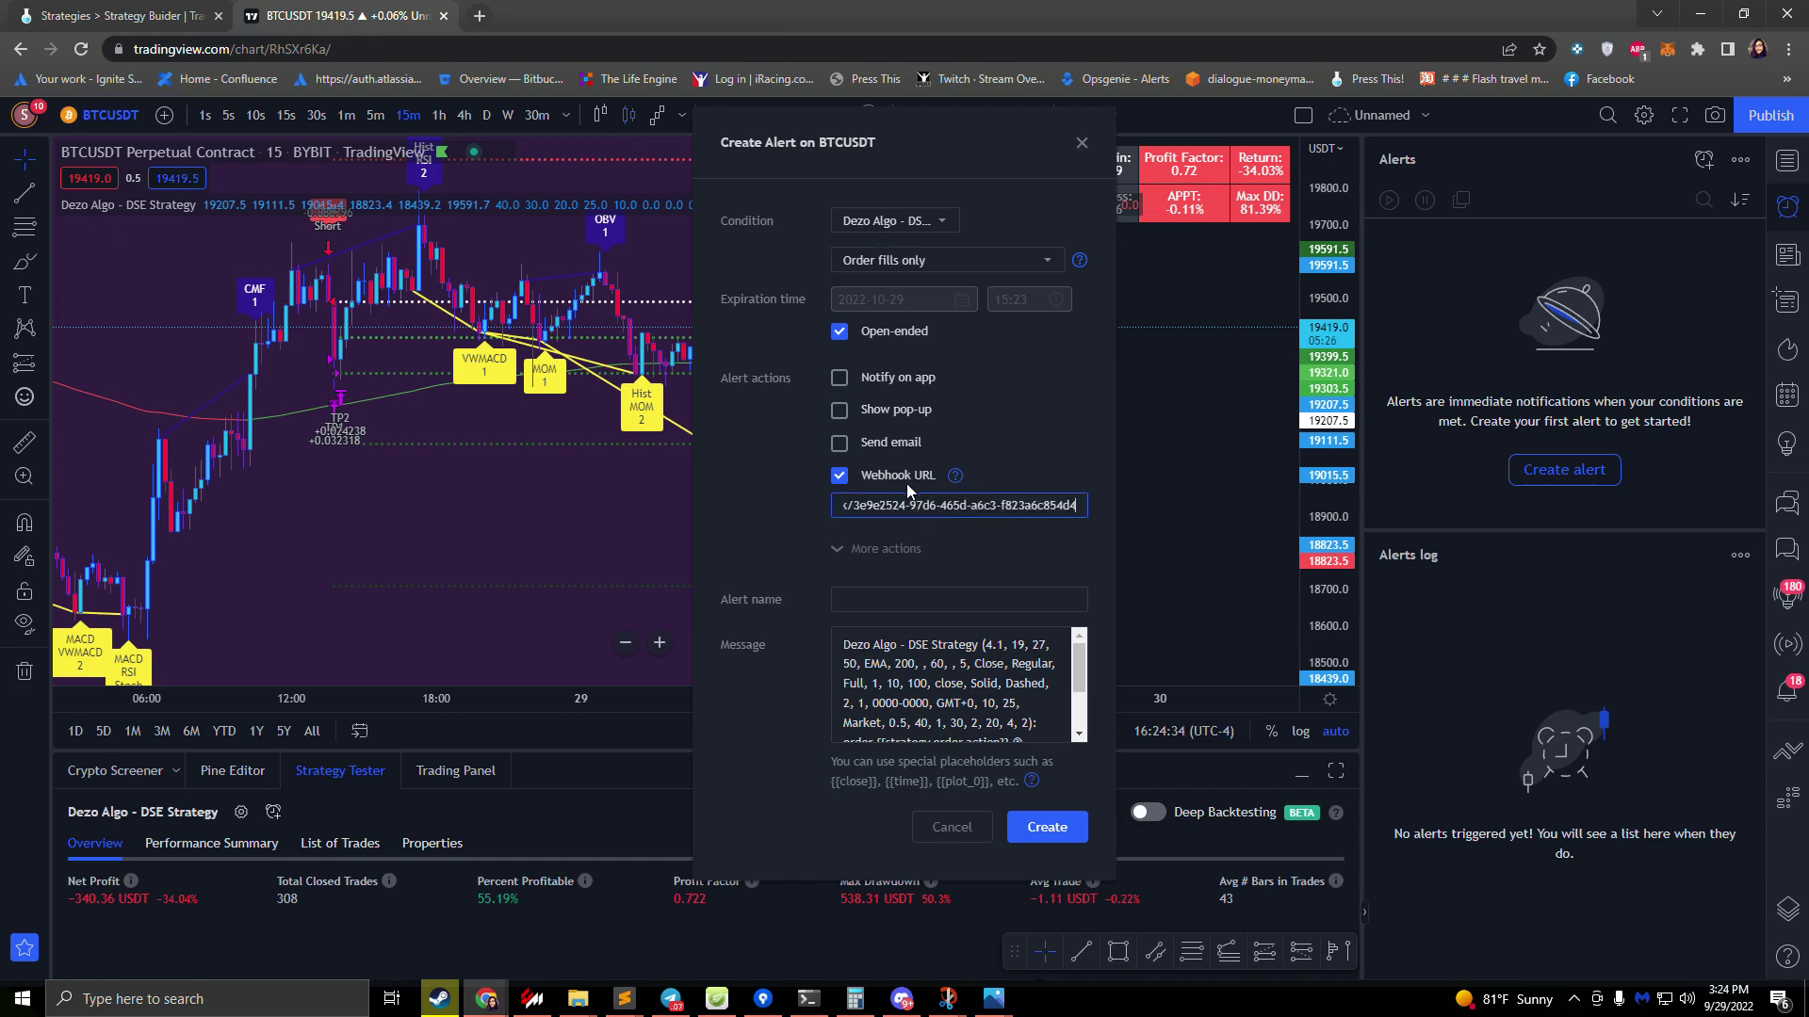
- Name the alert Crypto Family V3 Alert and copy TradeLab's alert message JSON
{"action": "left_click", "coordinate": [131, 16]}
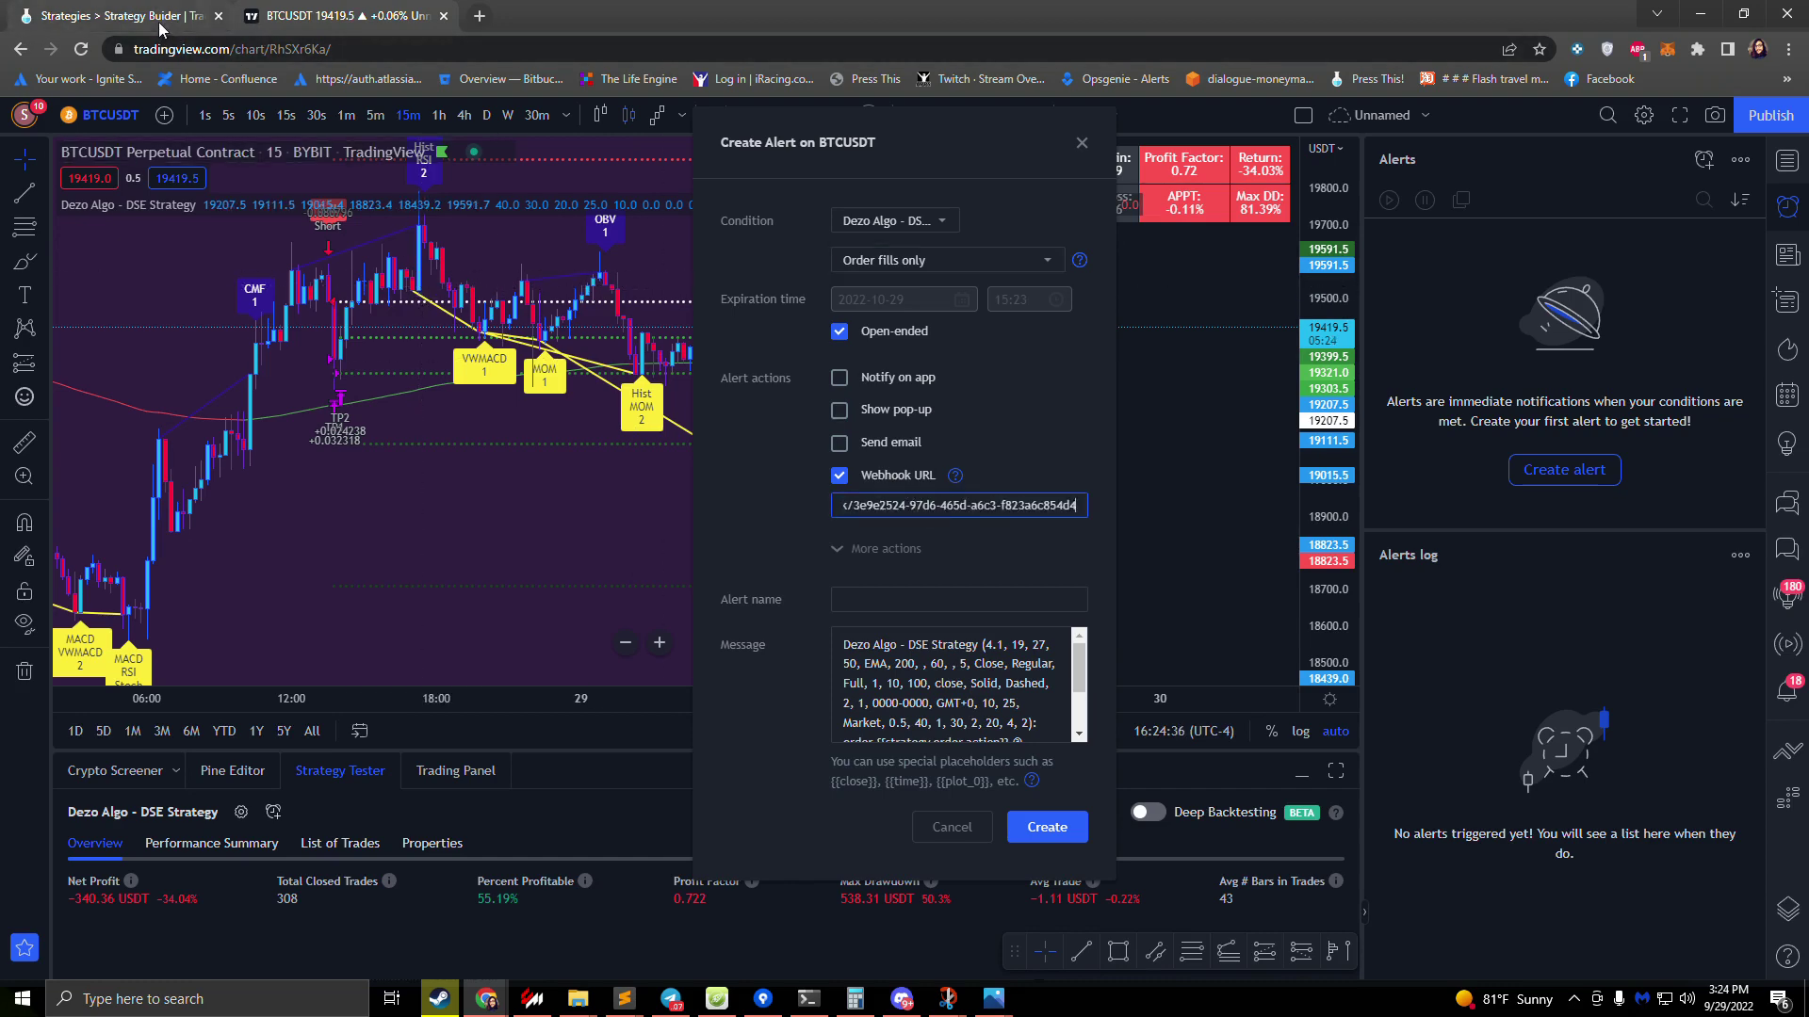
{"action": "left_click", "coordinate": [601, 680]}
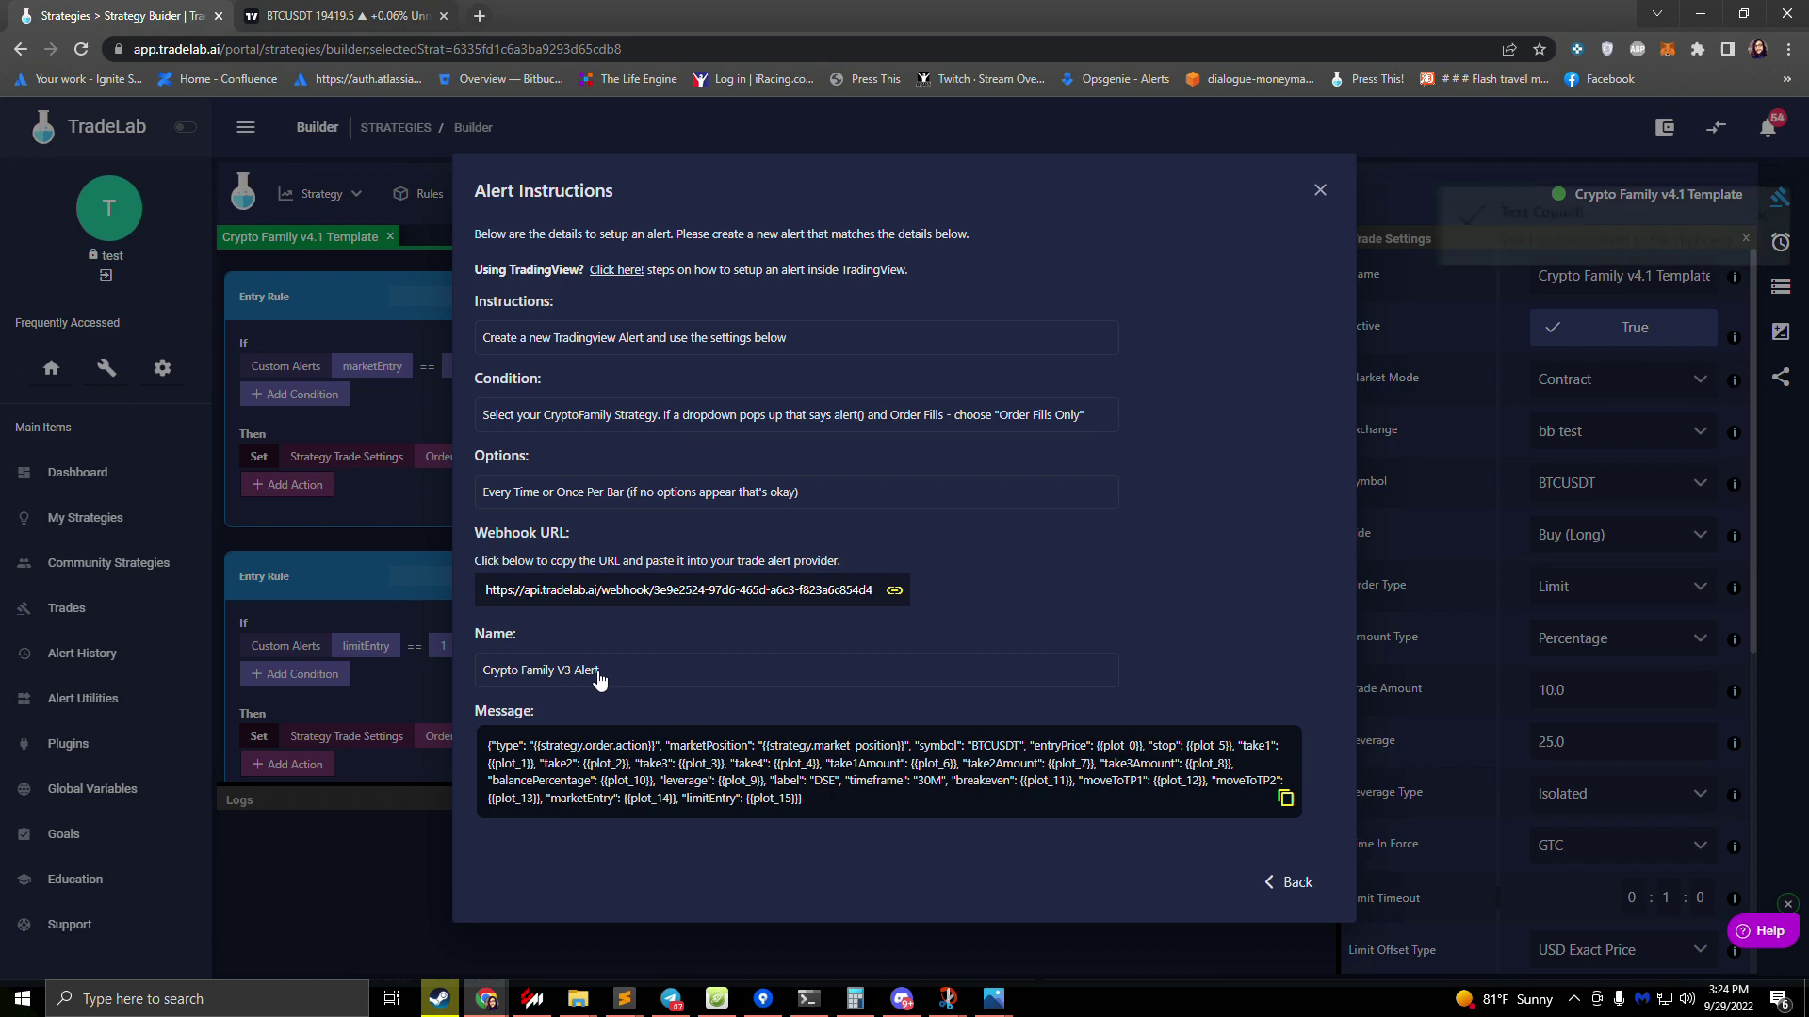
{"action": "left_click", "coordinate": [341, 16]}
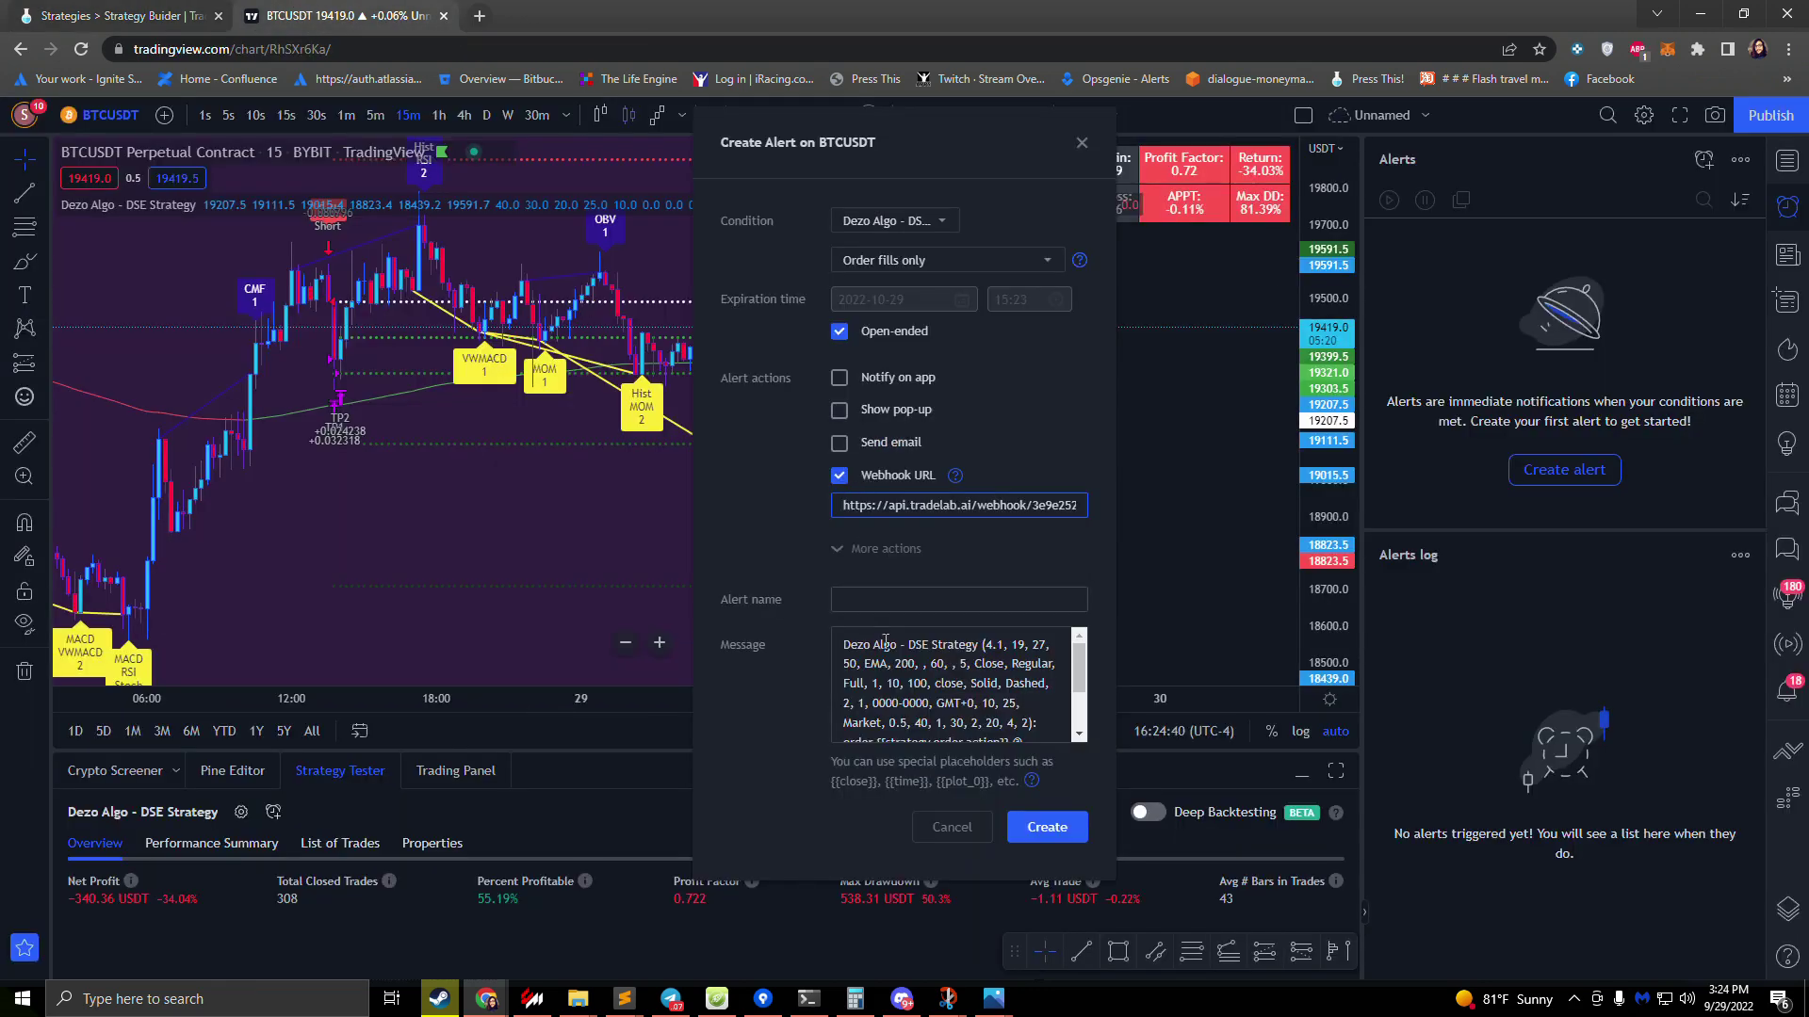
{"action": "key", "text": "ctrl+v"}
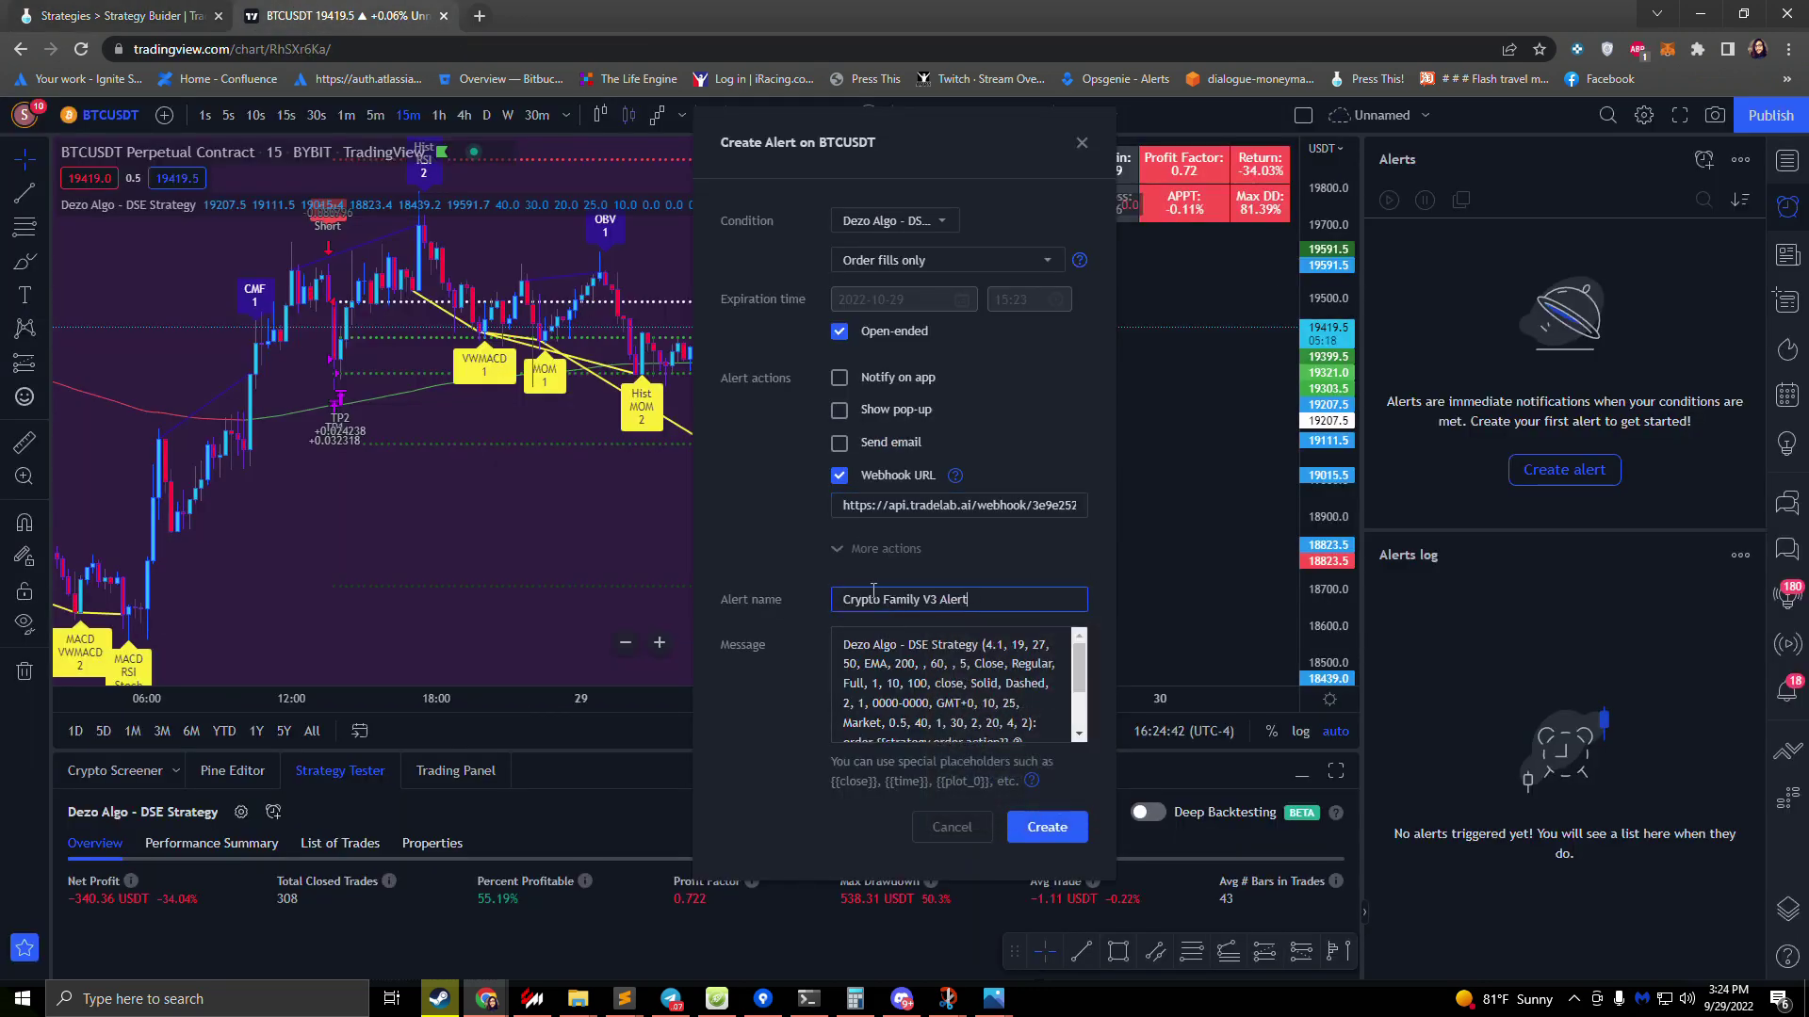
{"action": "left_click", "coordinate": [157, 29]}
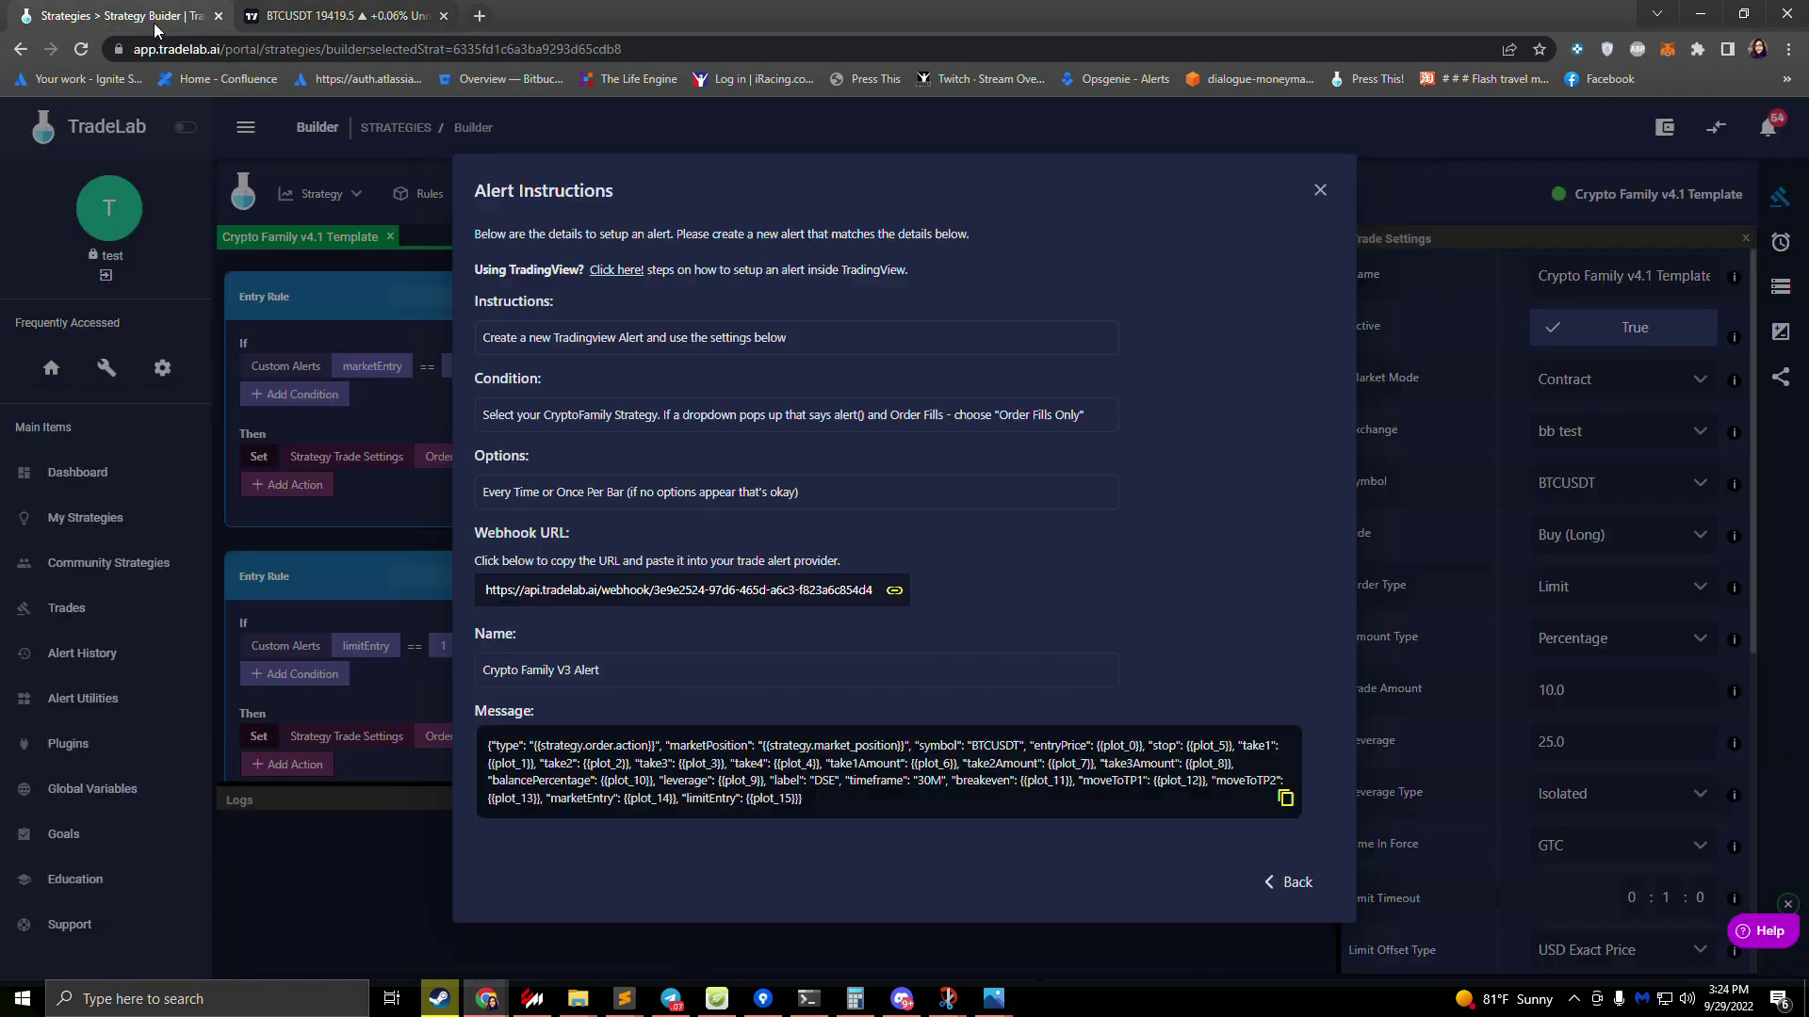
{"action": "left_click", "coordinate": [723, 783]}
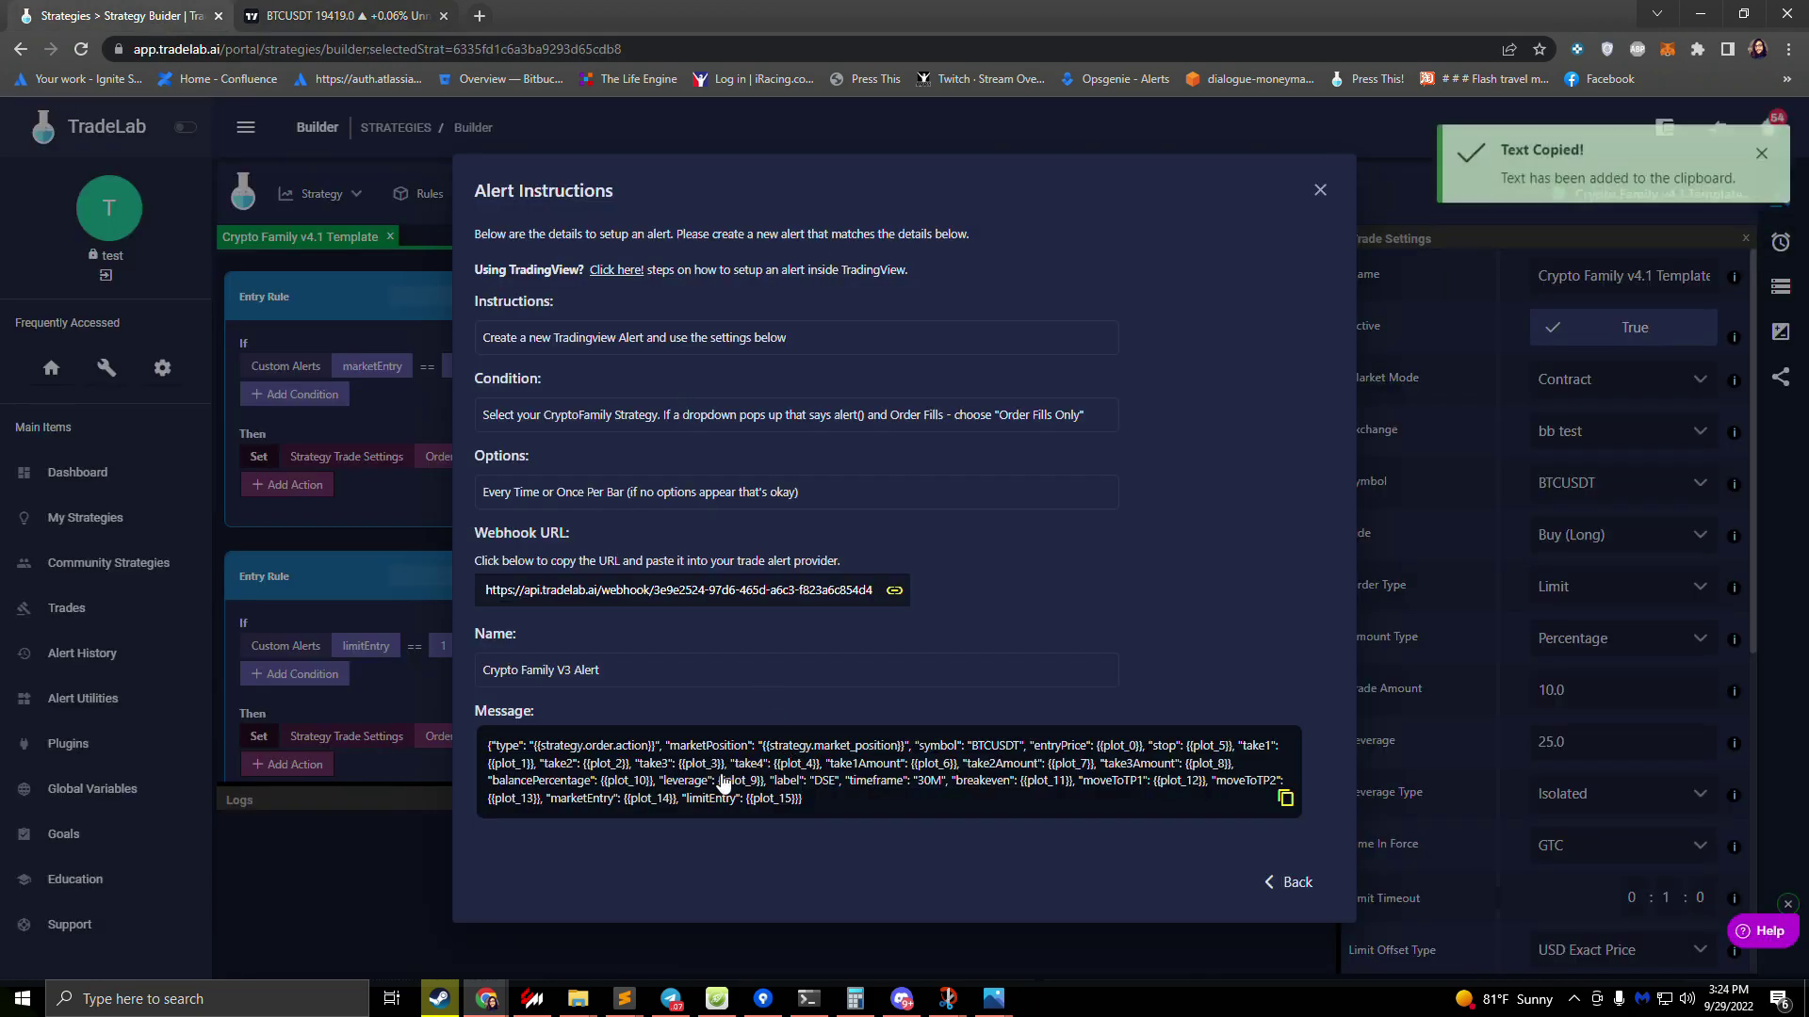
{"action": "left_click", "coordinate": [339, 15]}
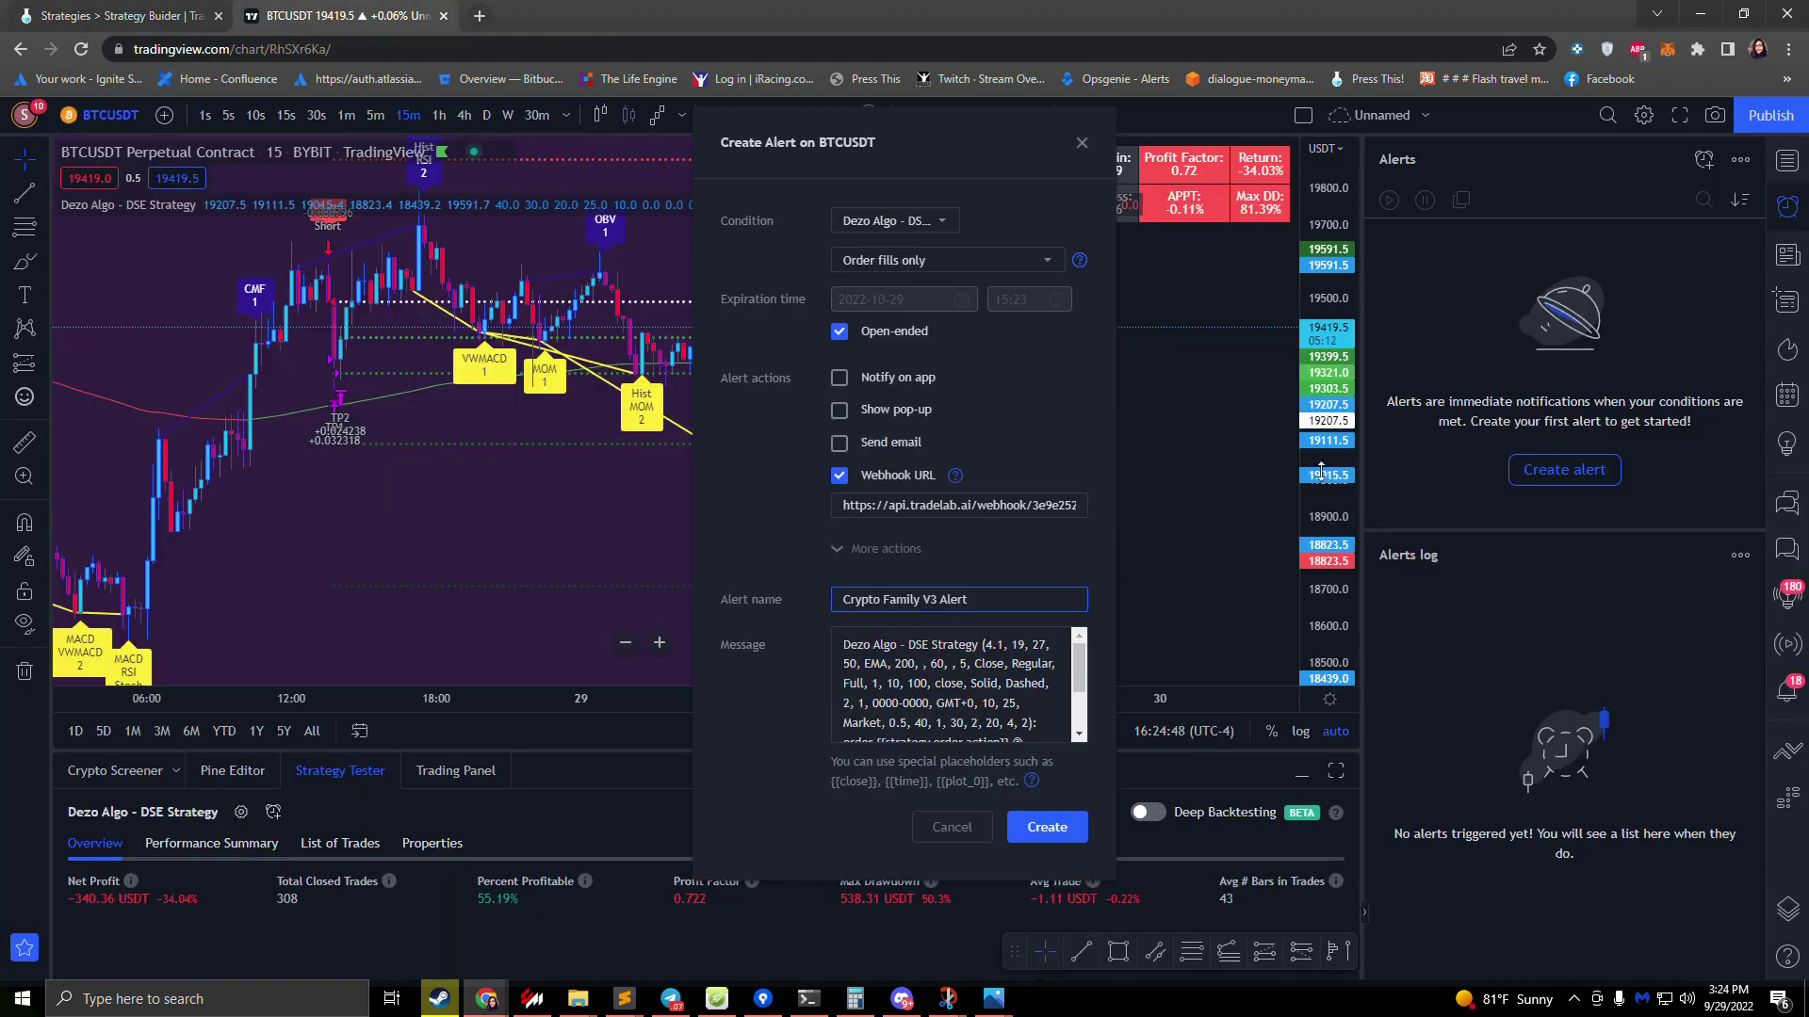
- Replace the default alert message with TradeLab's JSON and create the alert
{"action": "left_click", "coordinate": [902, 679]}
{"action": "key", "text": "ctrl+a"}
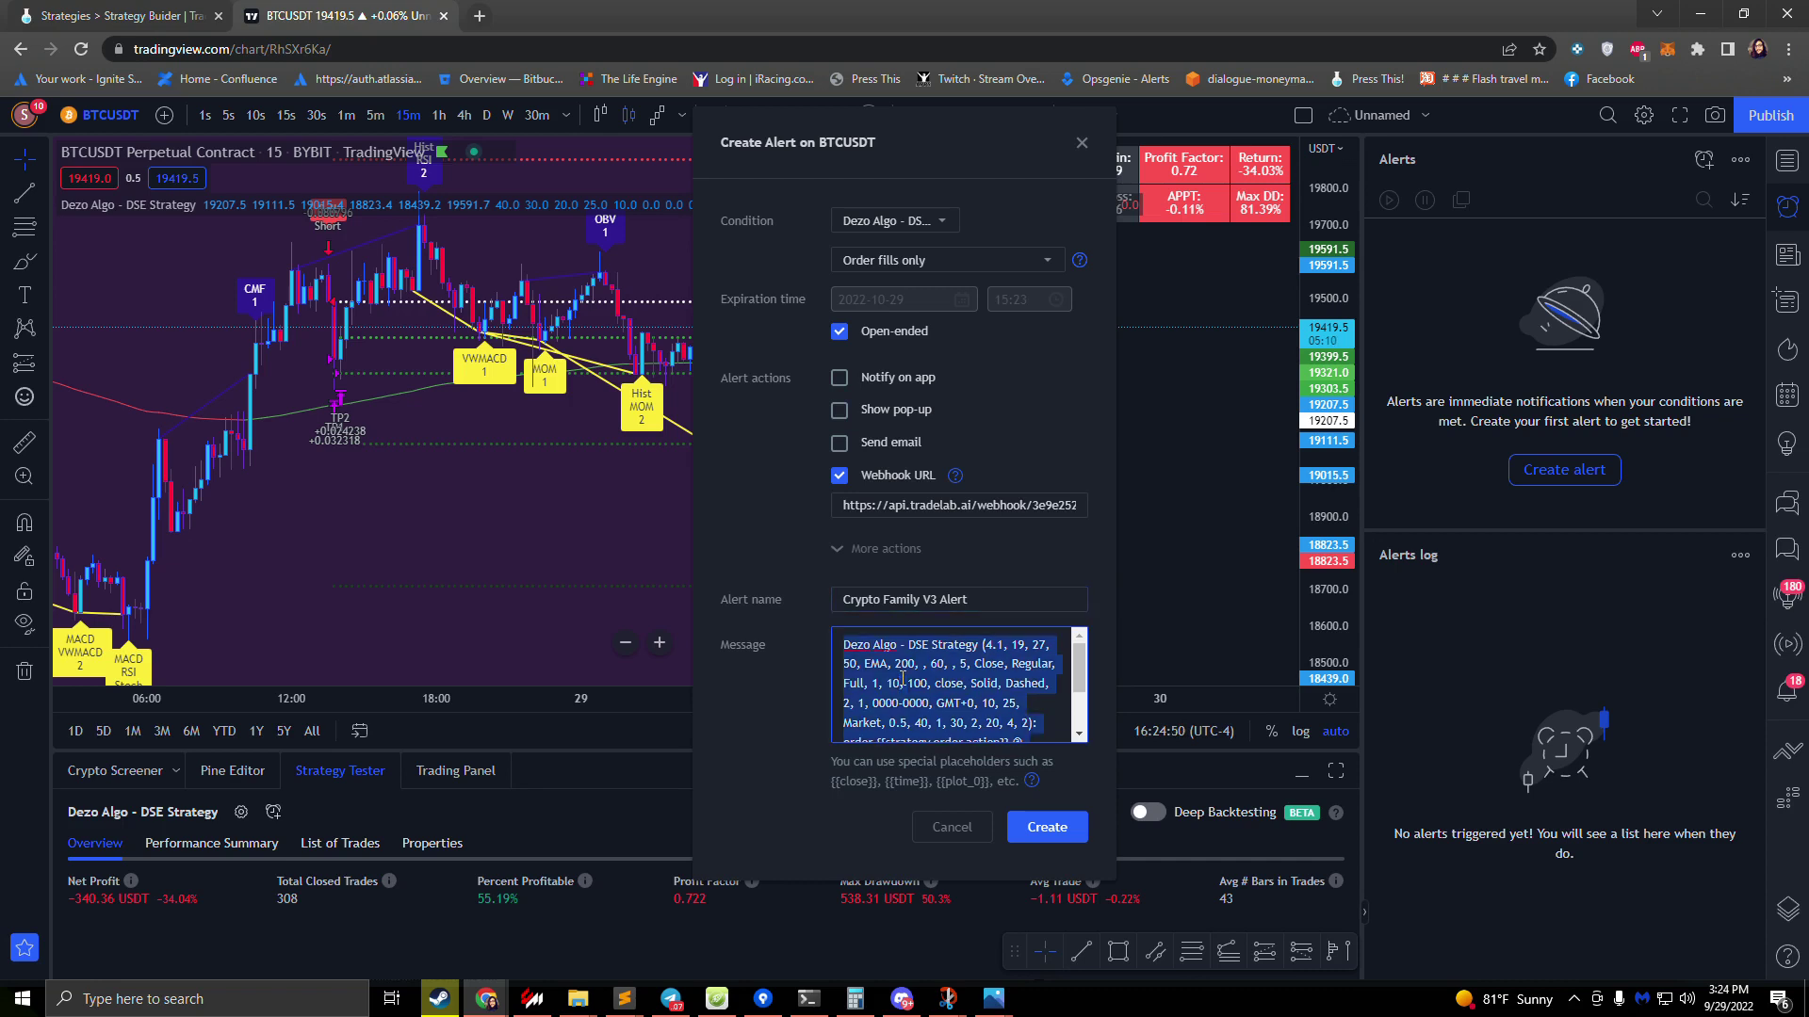
{"action": "key", "text": "BackSpace"}
{"action": "key", "text": "ctrl+v"}
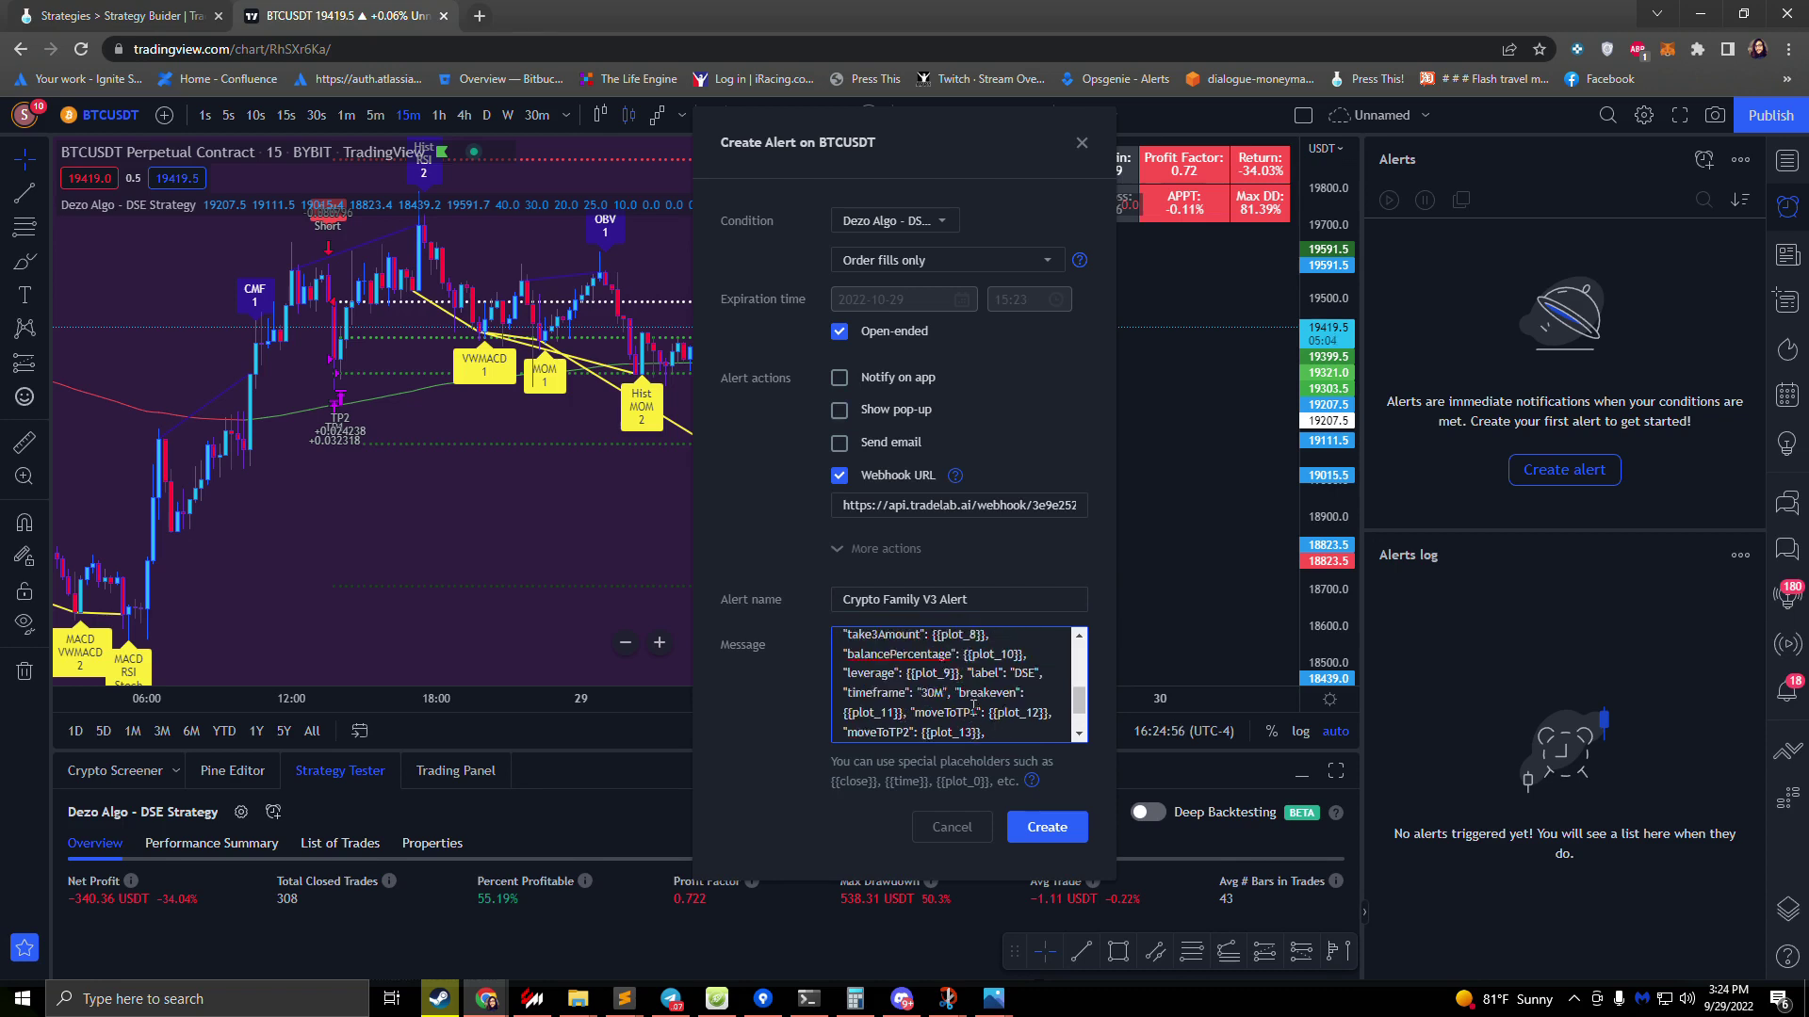
{"action": "scroll", "coordinate": [1000, 708], "scroll_direction": "up", "scroll_amount": 5}
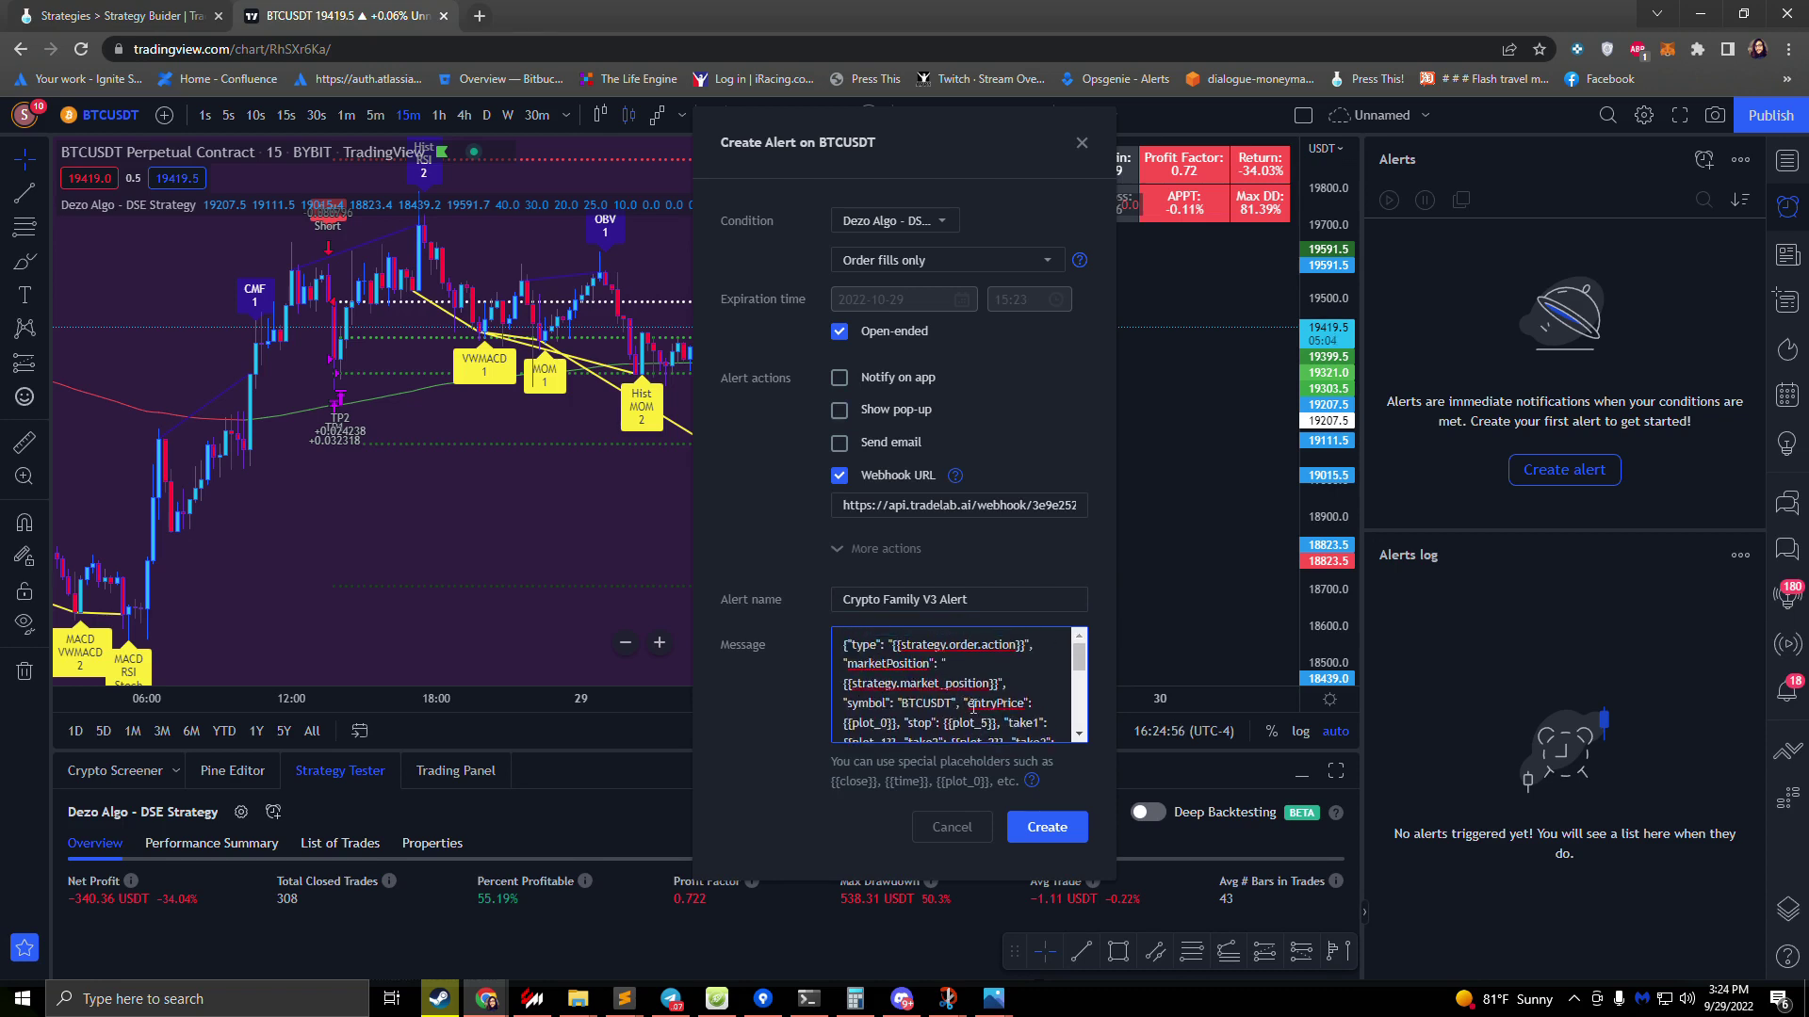
{"action": "left_click", "coordinate": [1045, 829]}
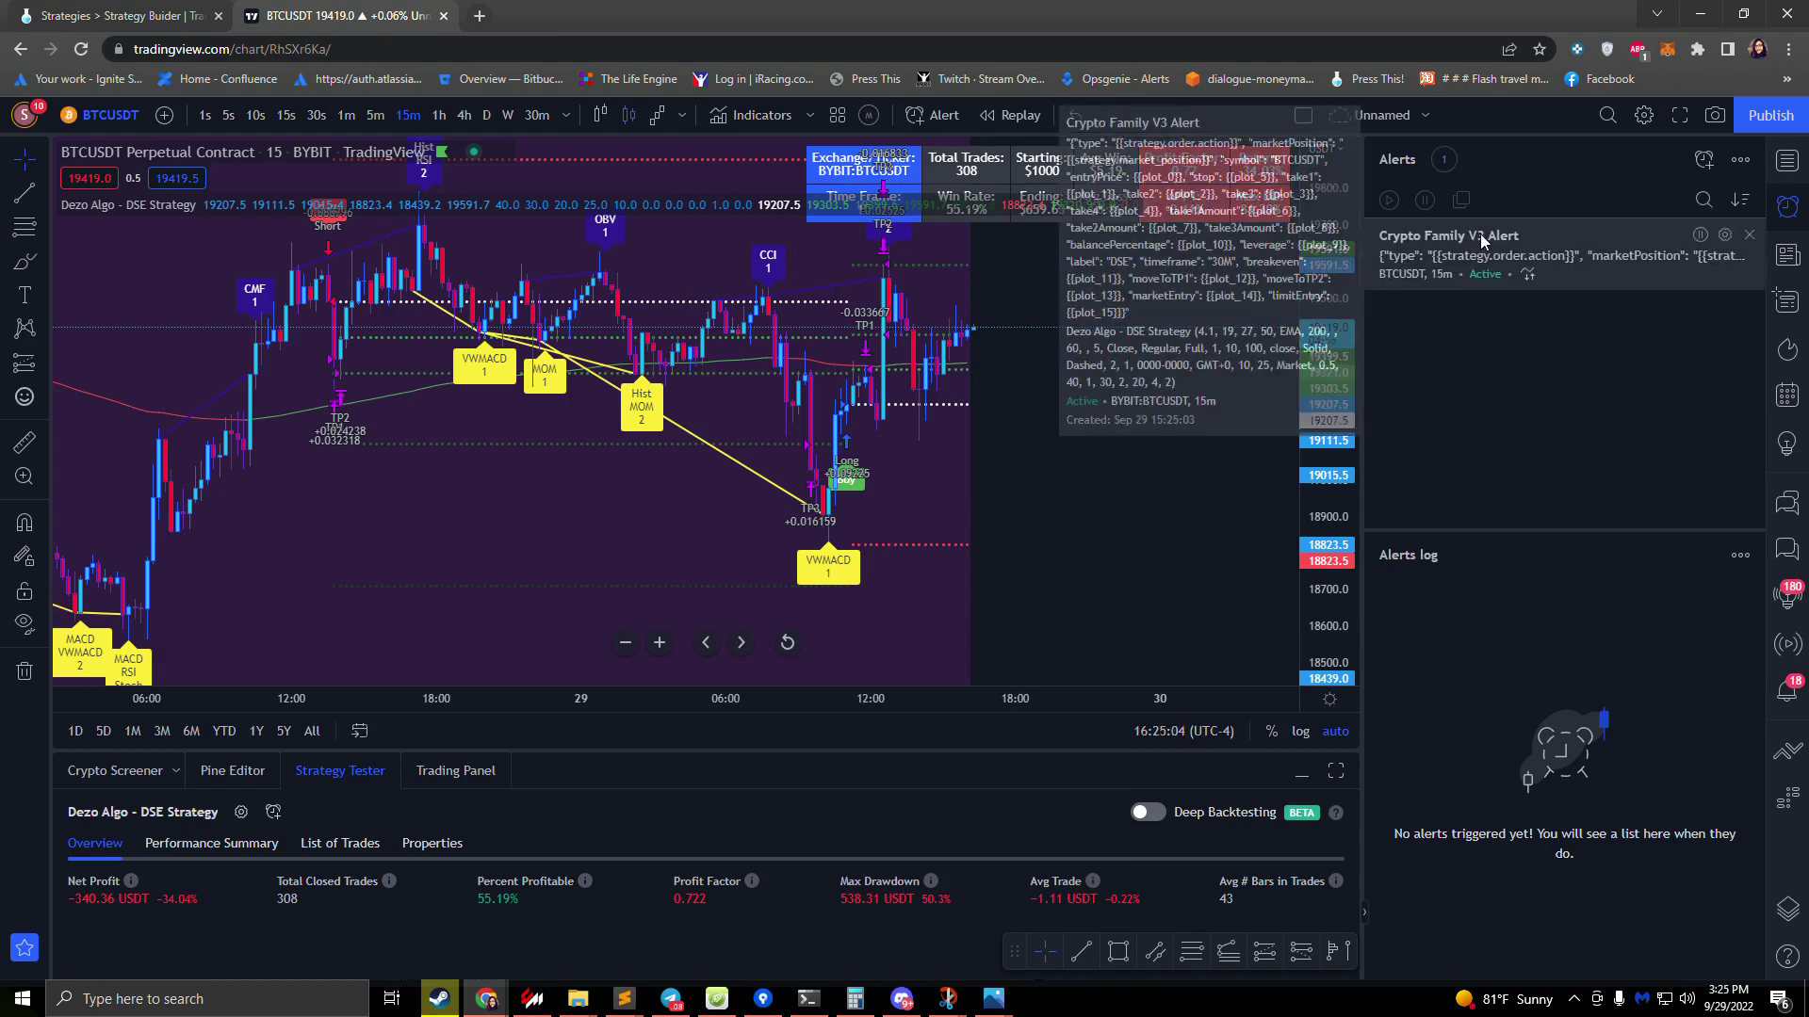
- Back in TradeLab, leave the alert list and finish the webhook alert setup with All Done
{"action": "left_click", "coordinate": [142, 21]}
{"action": "left_click", "coordinate": [1319, 891]}
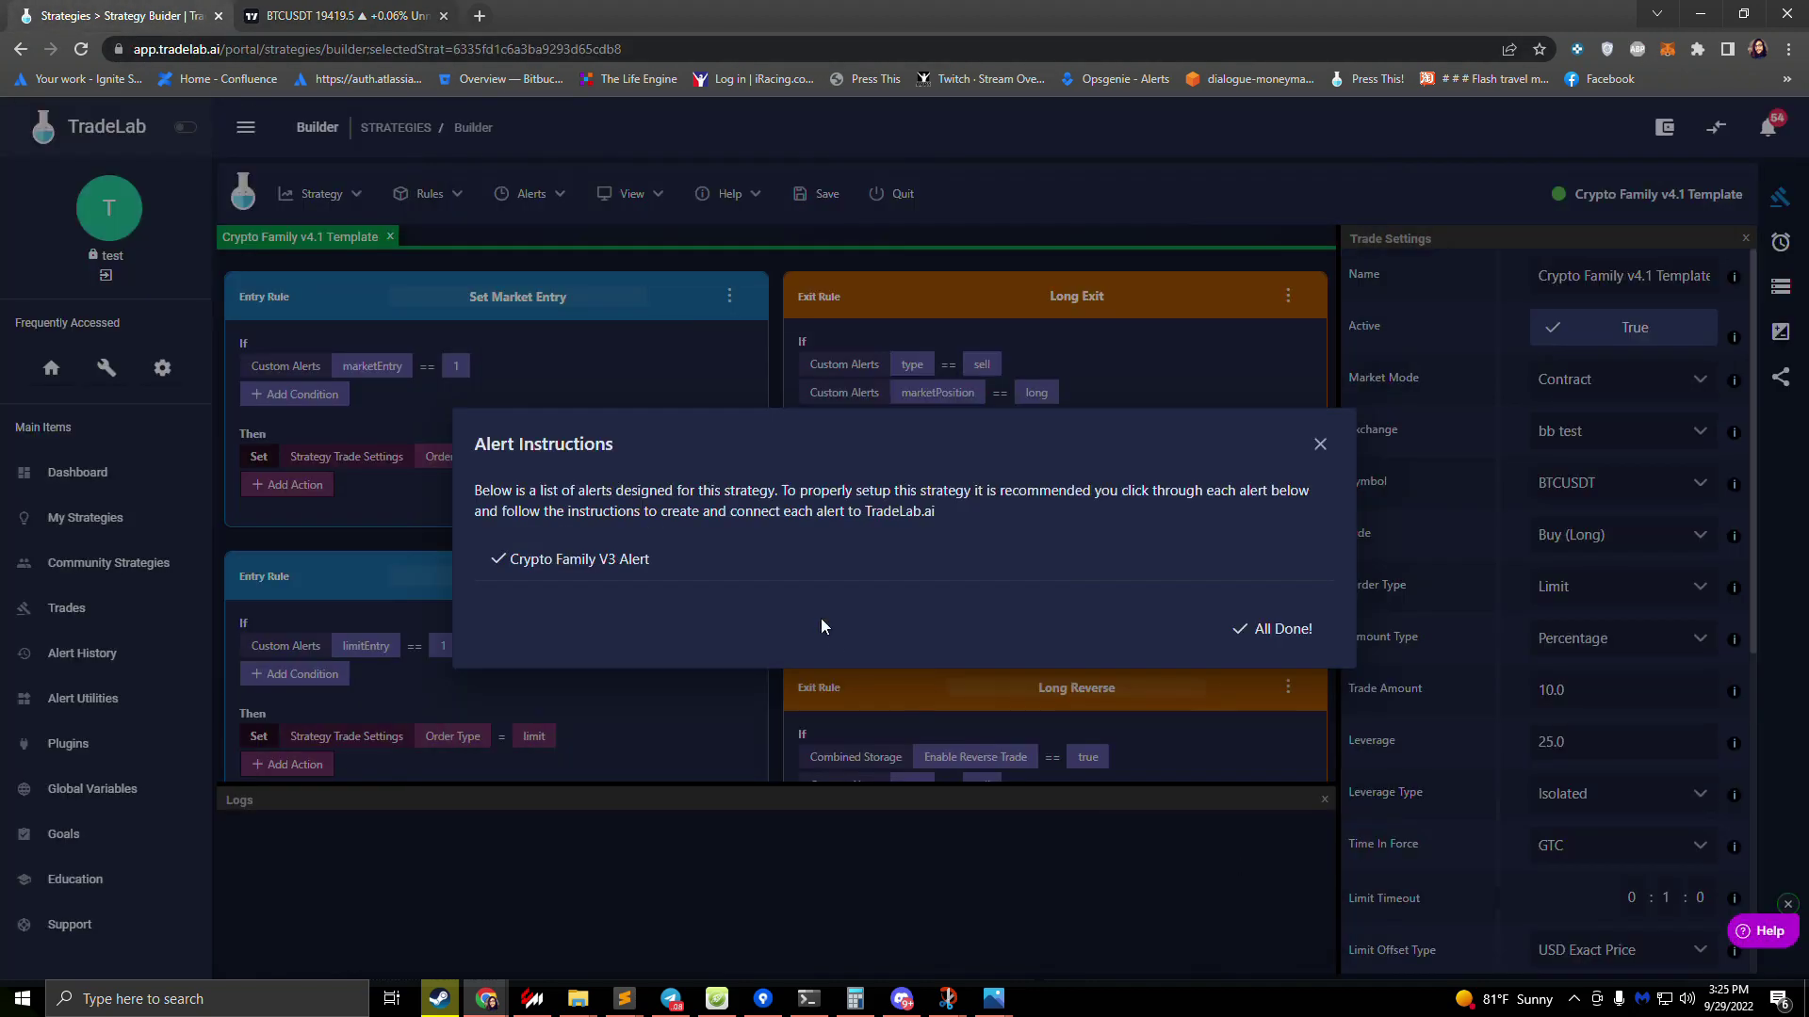
{"action": "left_click", "coordinate": [1272, 633]}
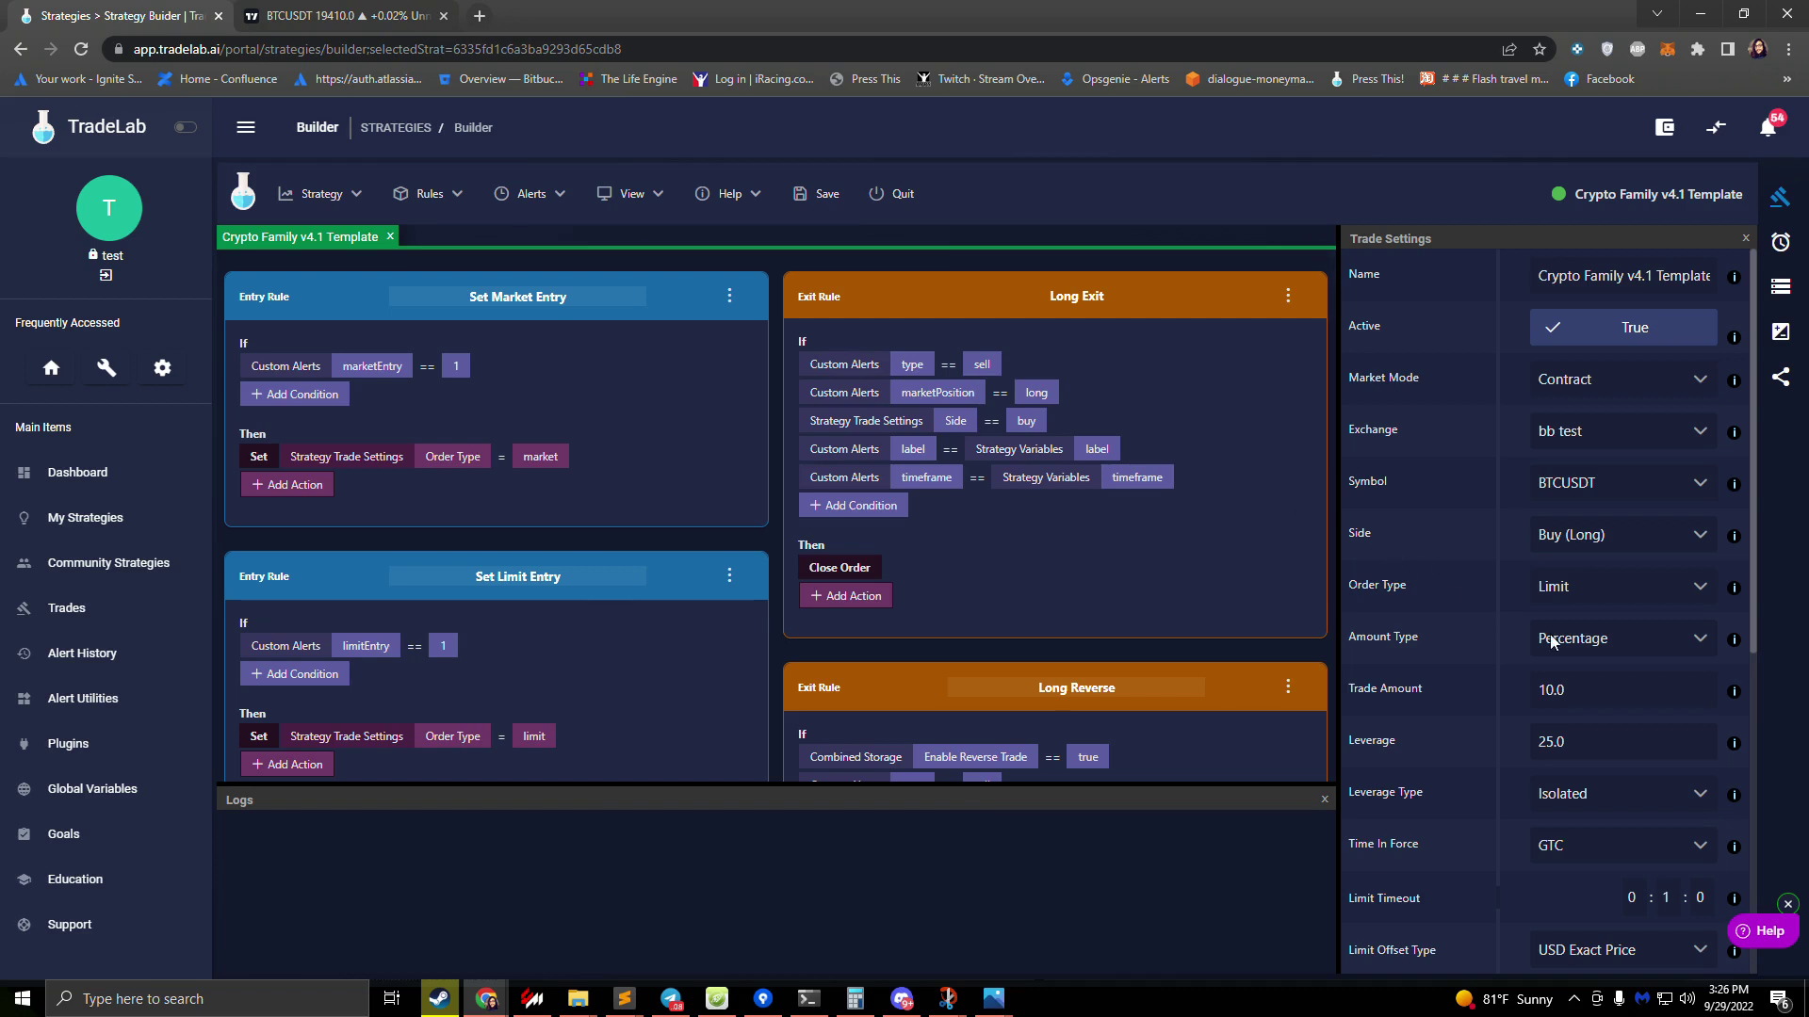
- Confirm the trade settings: 10.0 percentage amount, 25.0 isolated leverage, and Limit GTC order type
{"action": "left_click", "coordinate": [1622, 682]}
{"action": "key", "text": "Tab"}
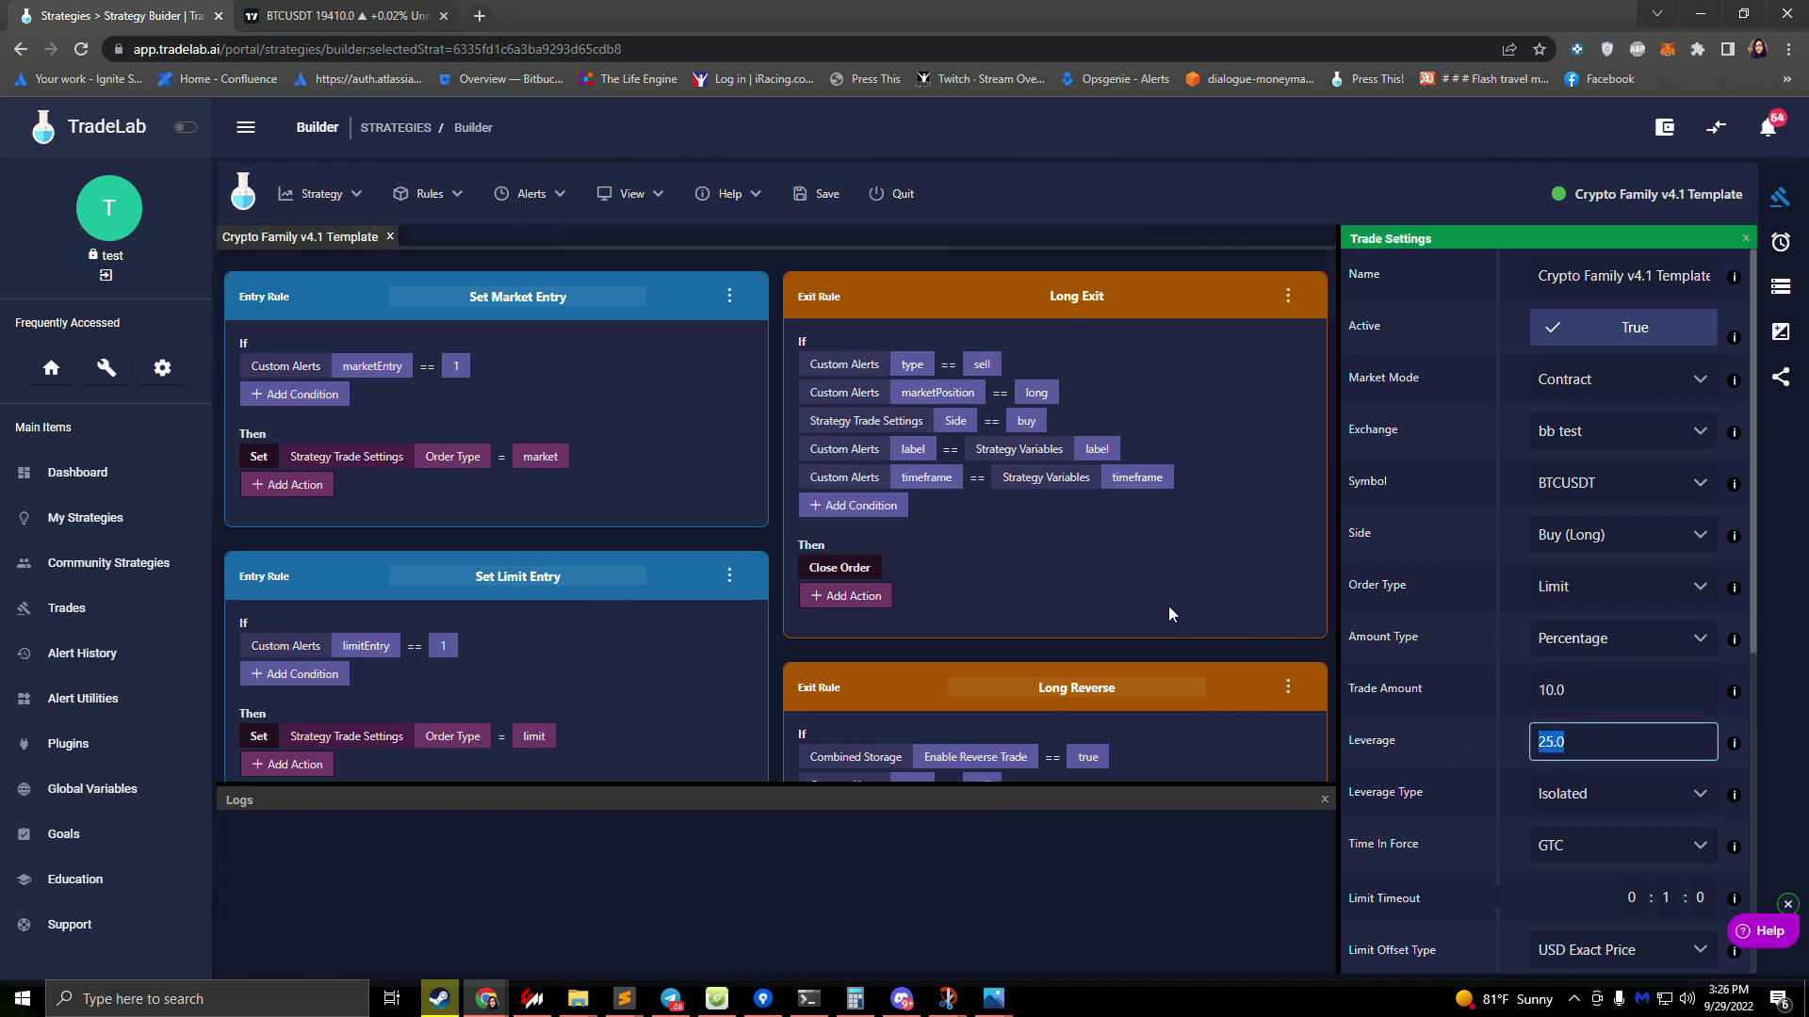
{"action": "scroll", "coordinate": [989, 433], "scroll_direction": "down", "scroll_amount": 4}
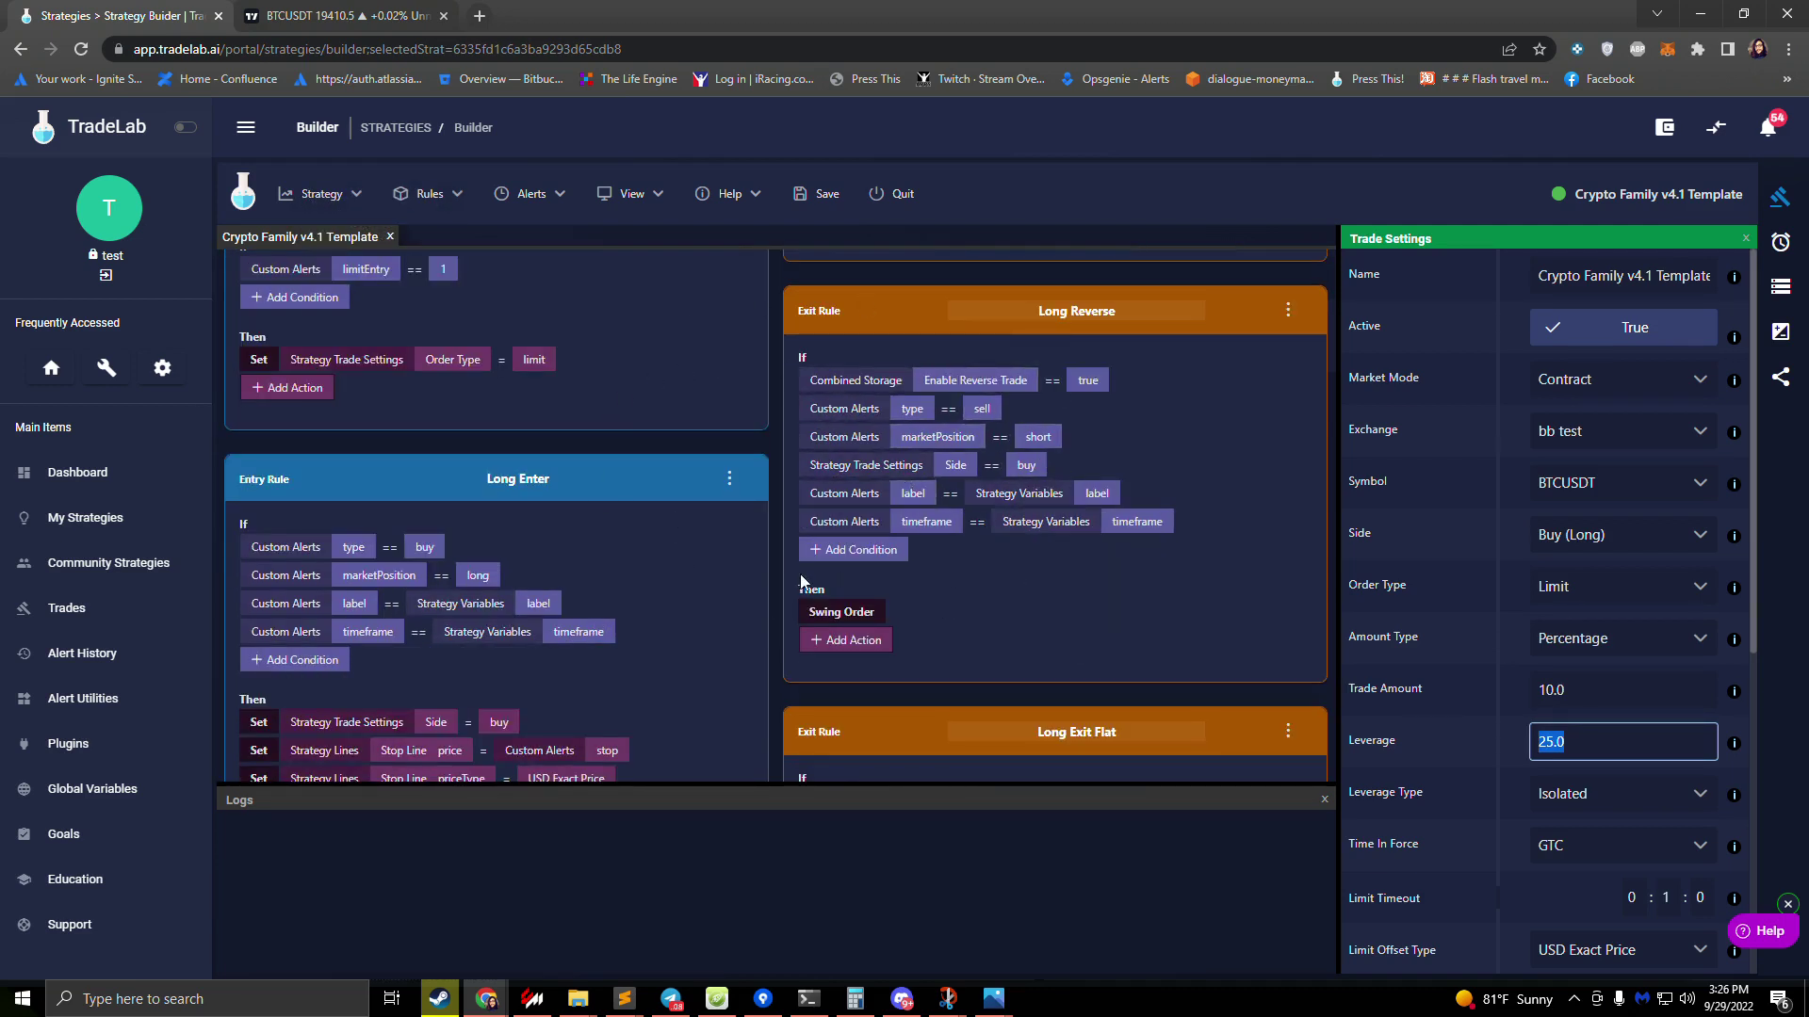
{"action": "left_click", "coordinate": [1594, 682]}
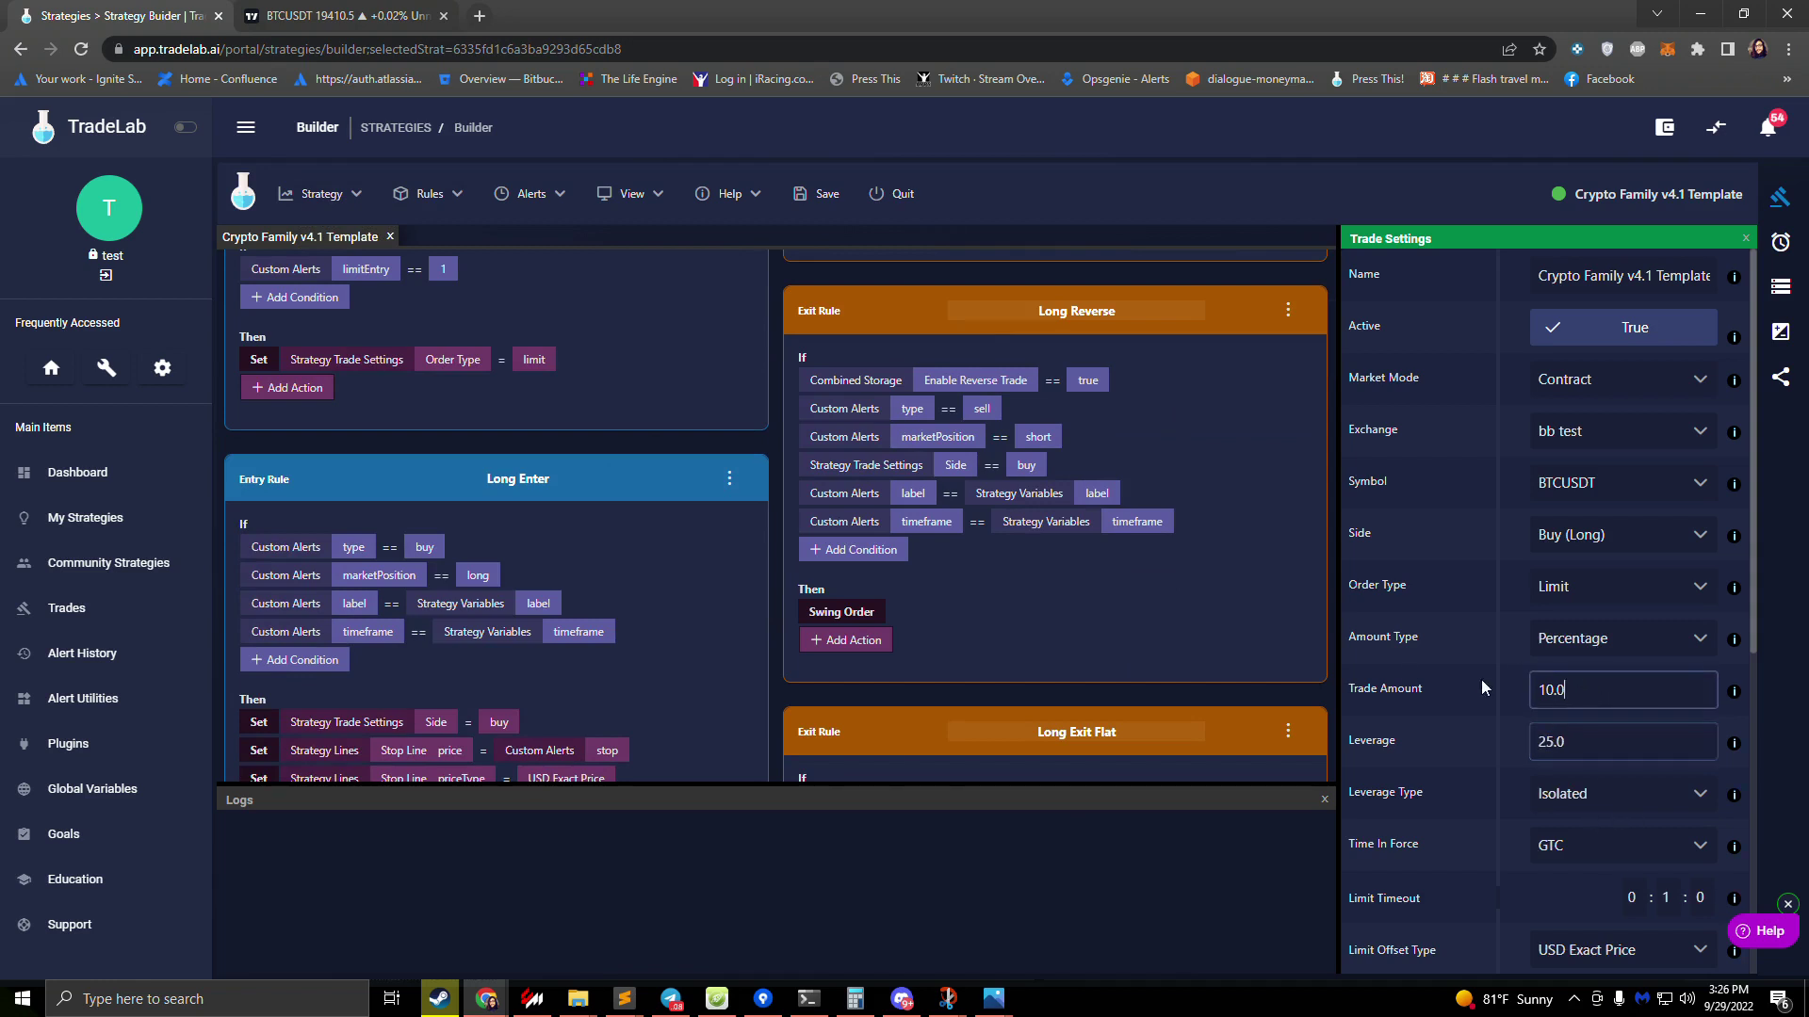
{"action": "left_click", "coordinate": [1582, 591]}
{"action": "left_click", "coordinate": [1467, 603]}
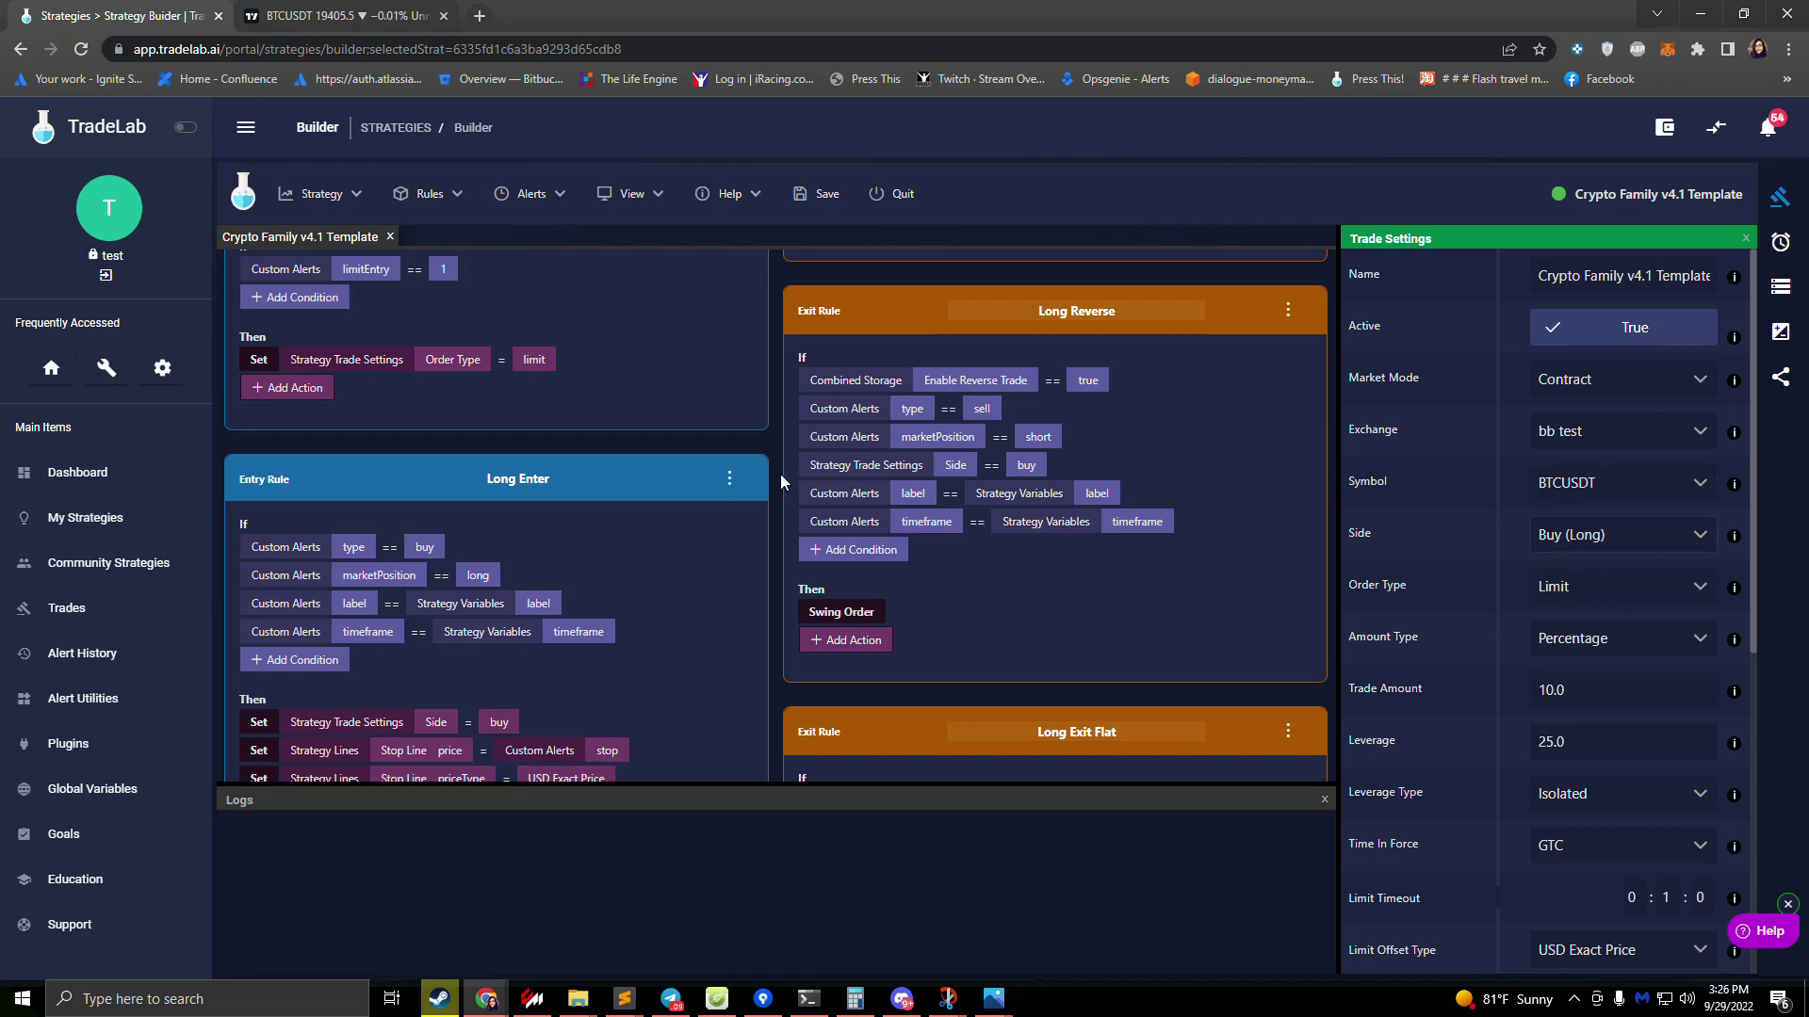
{"action": "scroll", "coordinate": [524, 357], "scroll_direction": "up", "scroll_amount": 4}
{"action": "scroll", "coordinate": [528, 426], "scroll_direction": "down", "scroll_amount": 5}
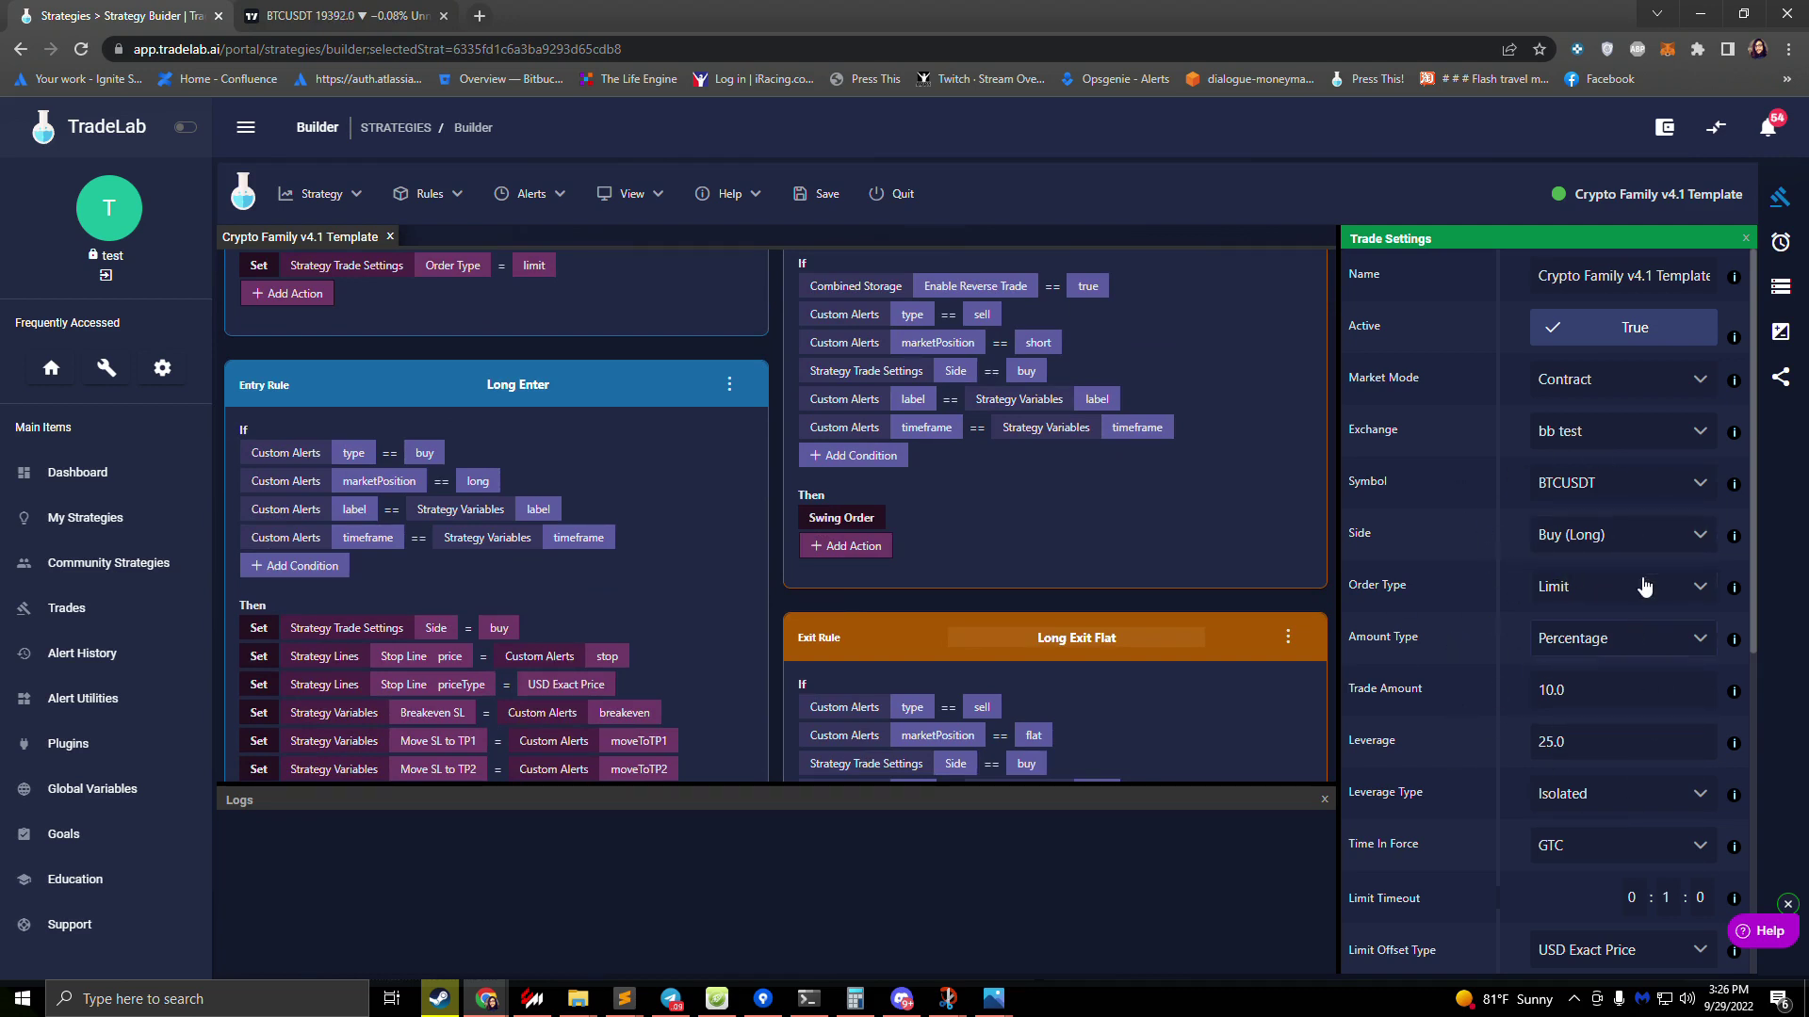
- Save the Crypto Family v4.1 Template, return to My Strategies, and open the Help widget
{"action": "left_click", "coordinate": [816, 194]}
{"action": "left_click", "coordinate": [876, 196]}
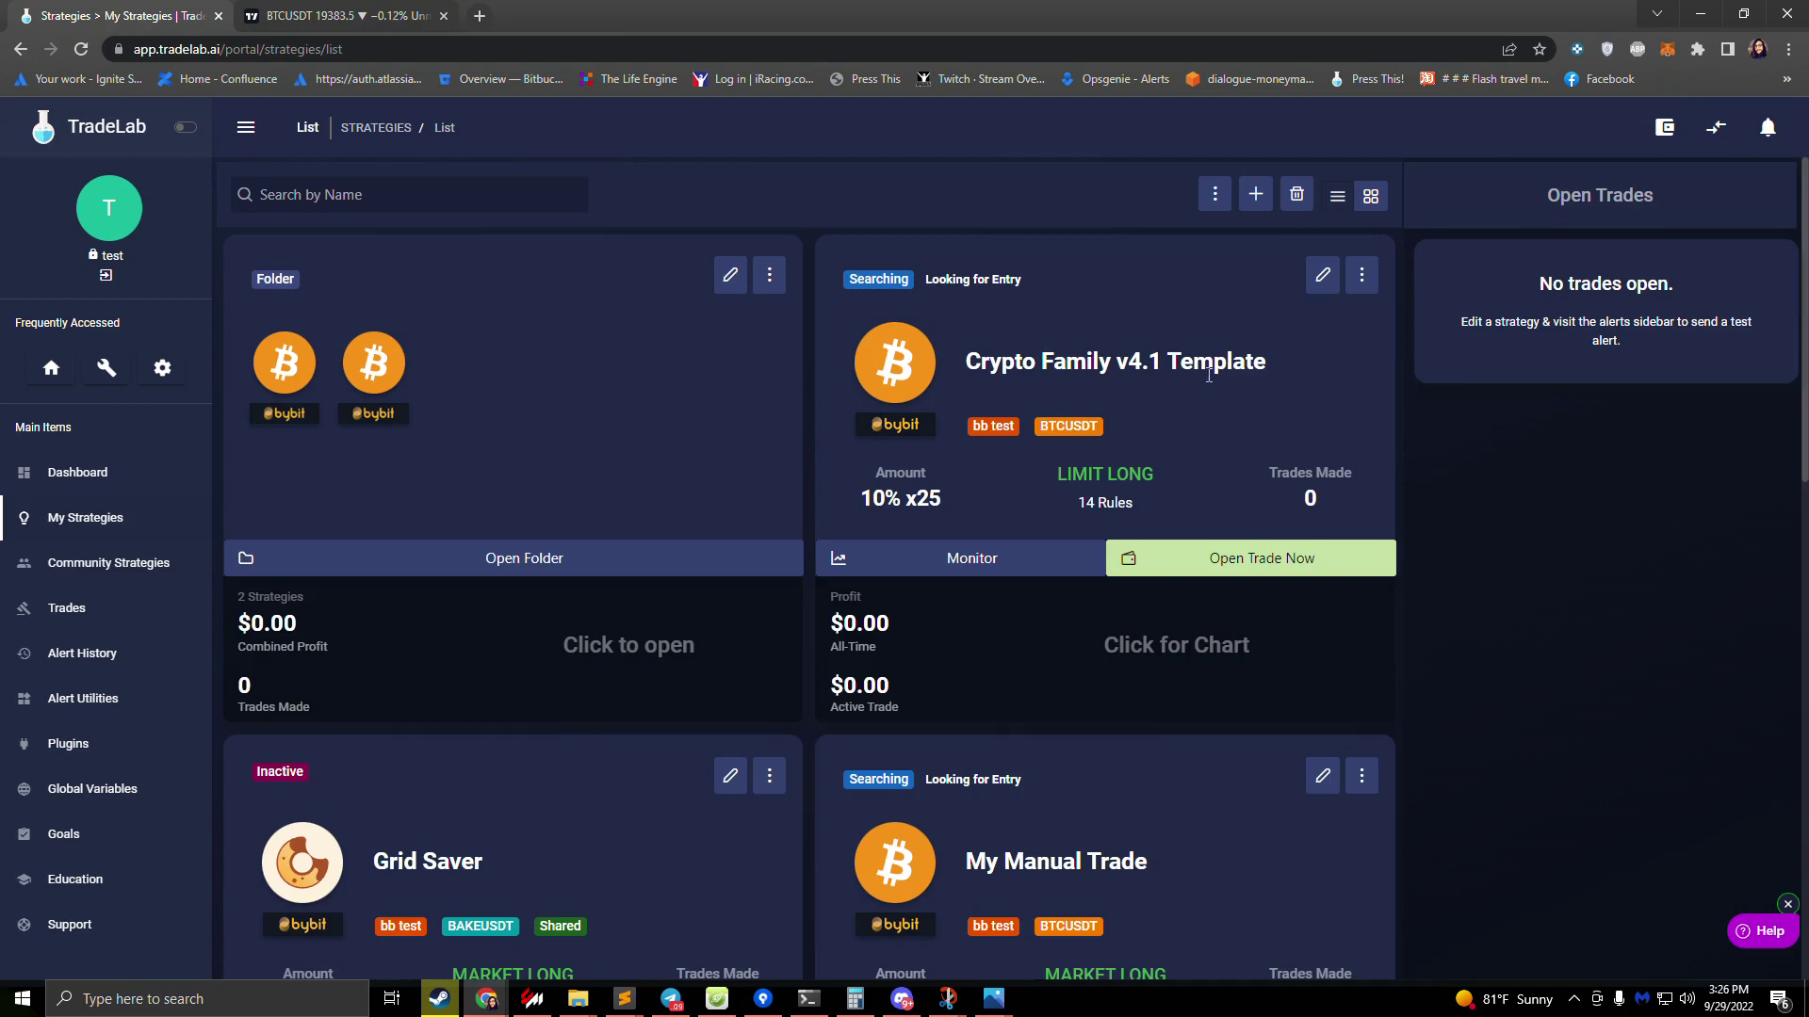
{"action": "left_click_drag", "start_coordinate": [1031, 282], "coordinate": [847, 283]}
{"action": "left_click", "coordinate": [1762, 931]}
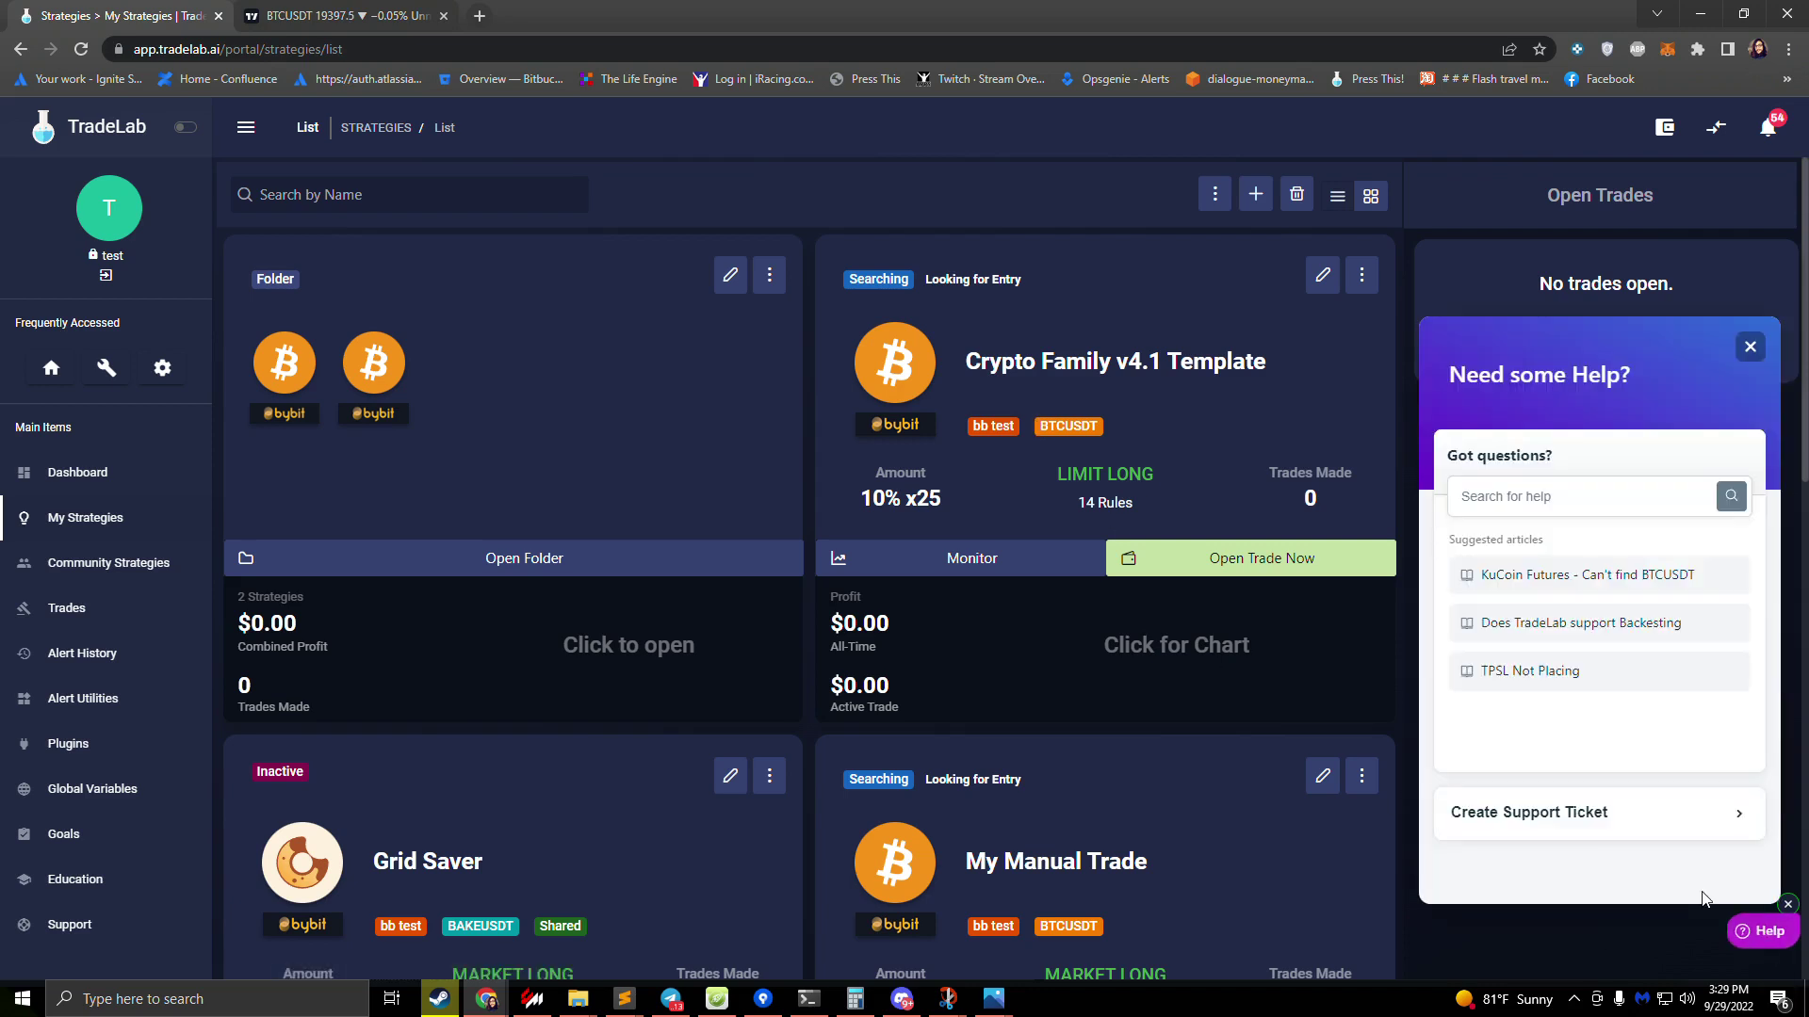